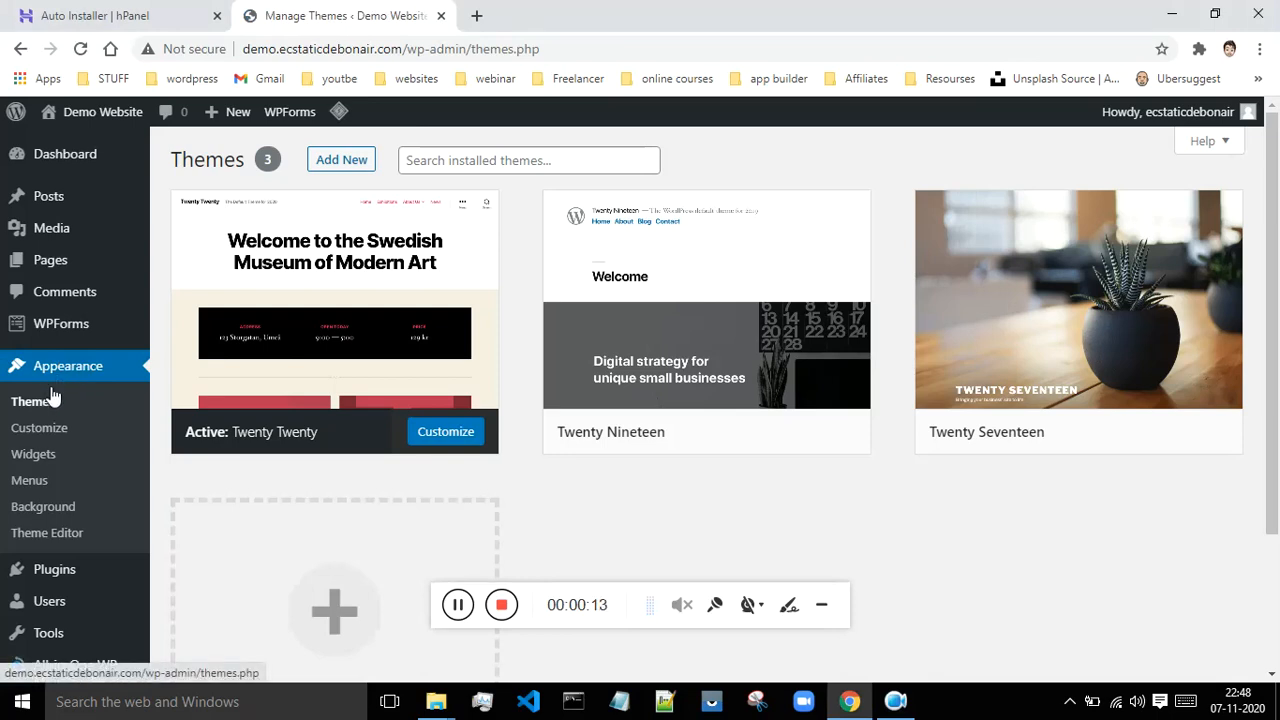
Step: Search the new-theme directory for "astra"
click(38, 408)
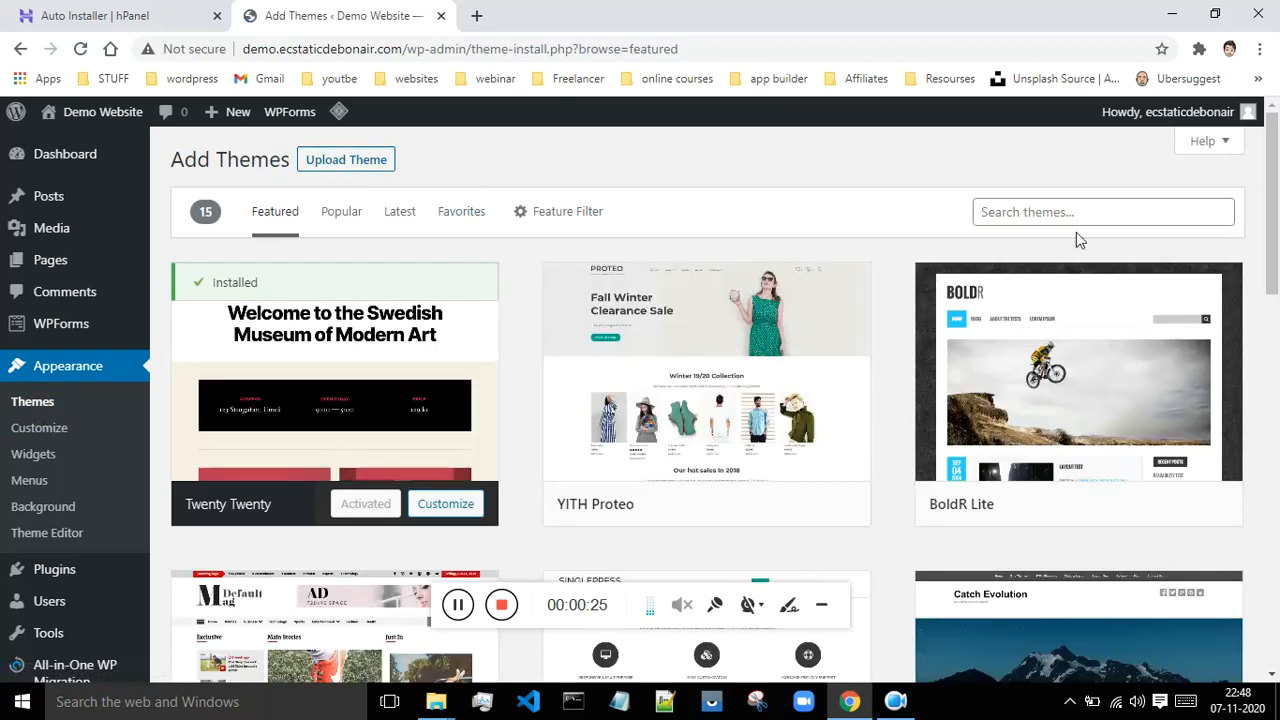
click(1062, 214)
click(1050, 252)
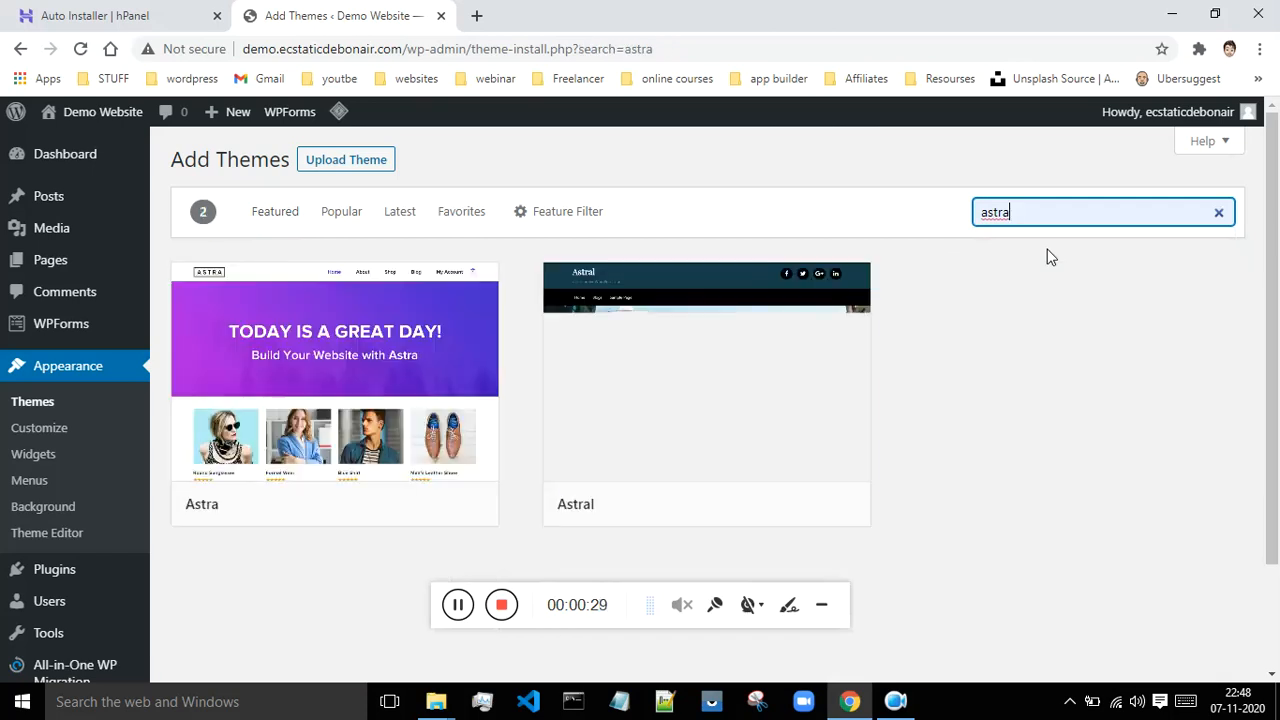
mouse_move(365, 430)
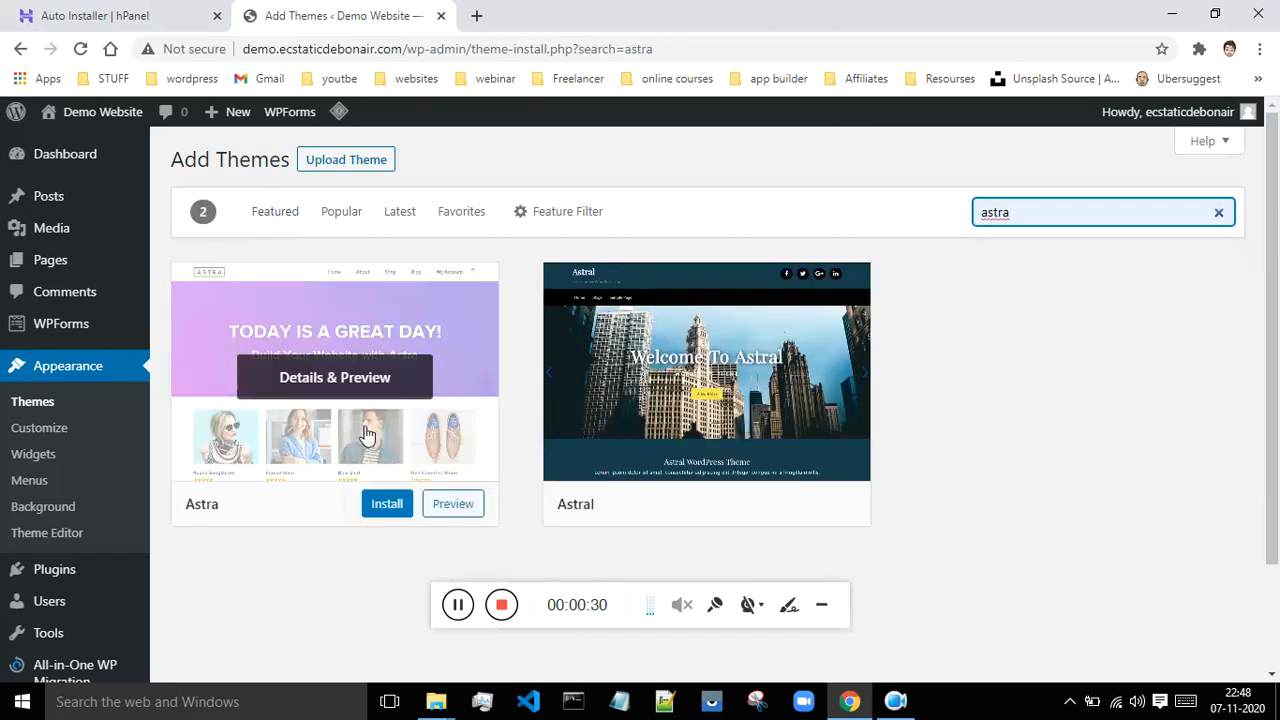
Step: Install the Astra theme and activate it on the site
click(400, 504)
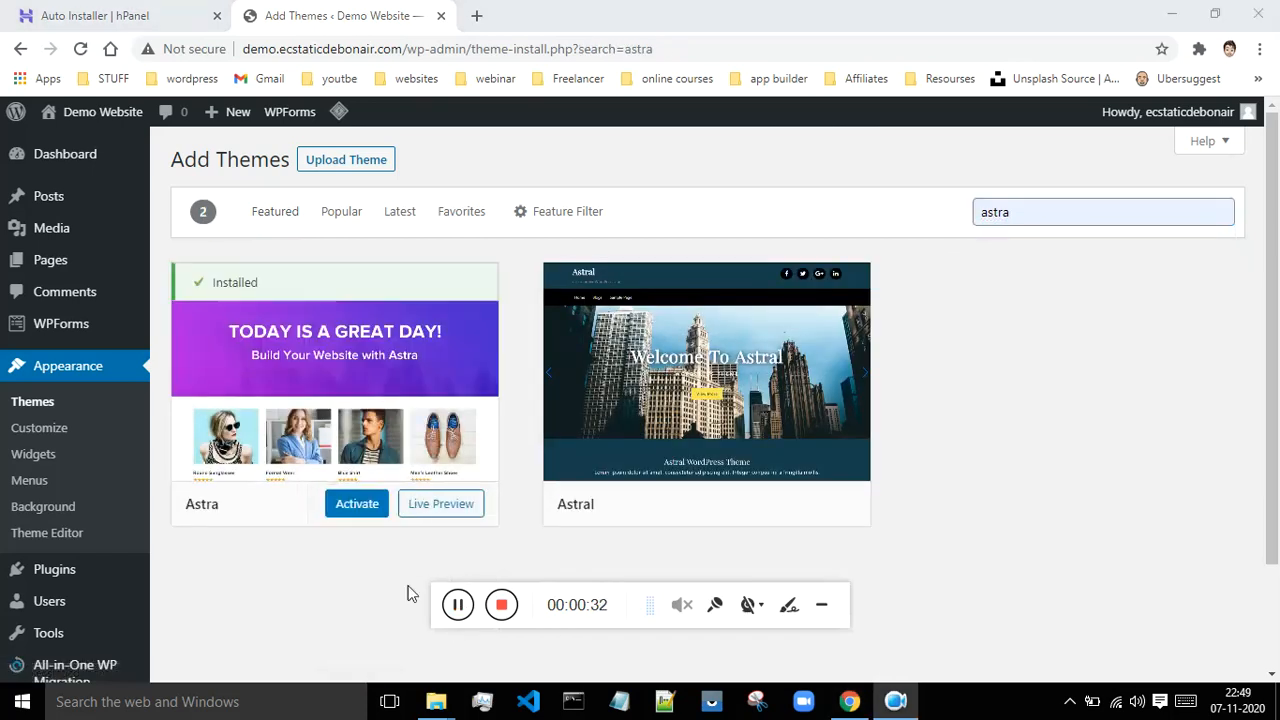
click(343, 507)
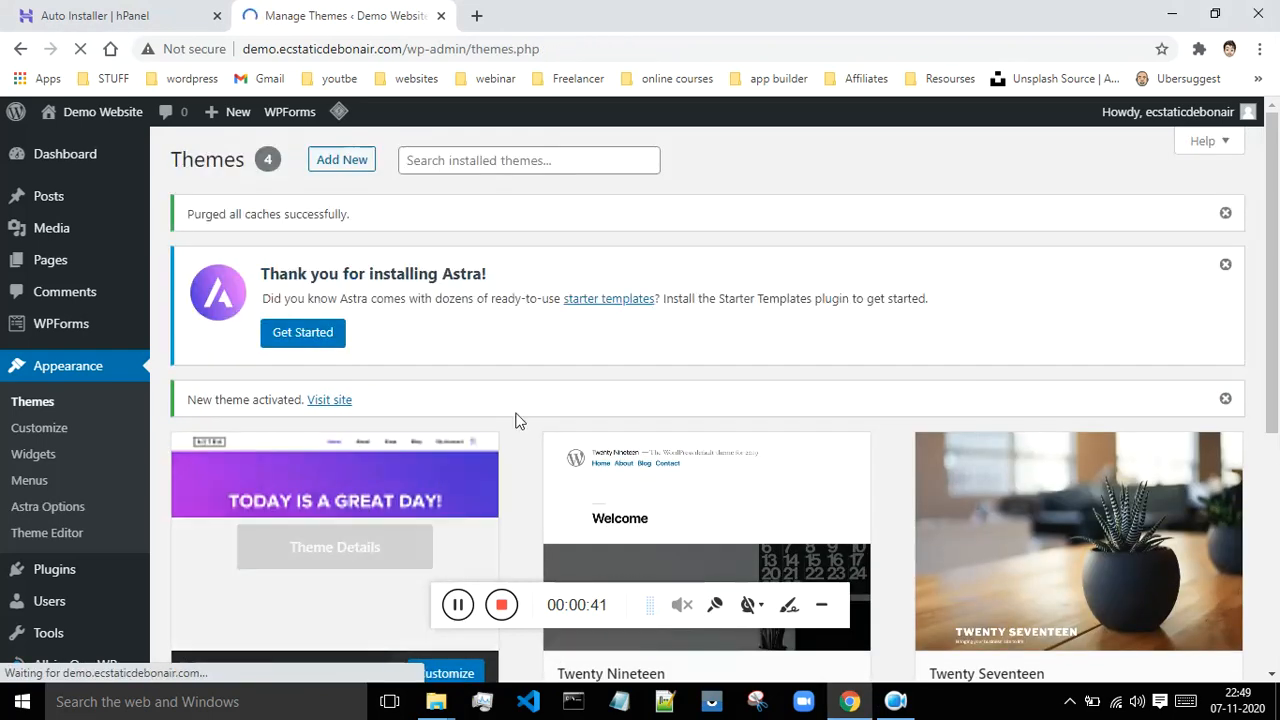
scroll(521, 436, down, 3)
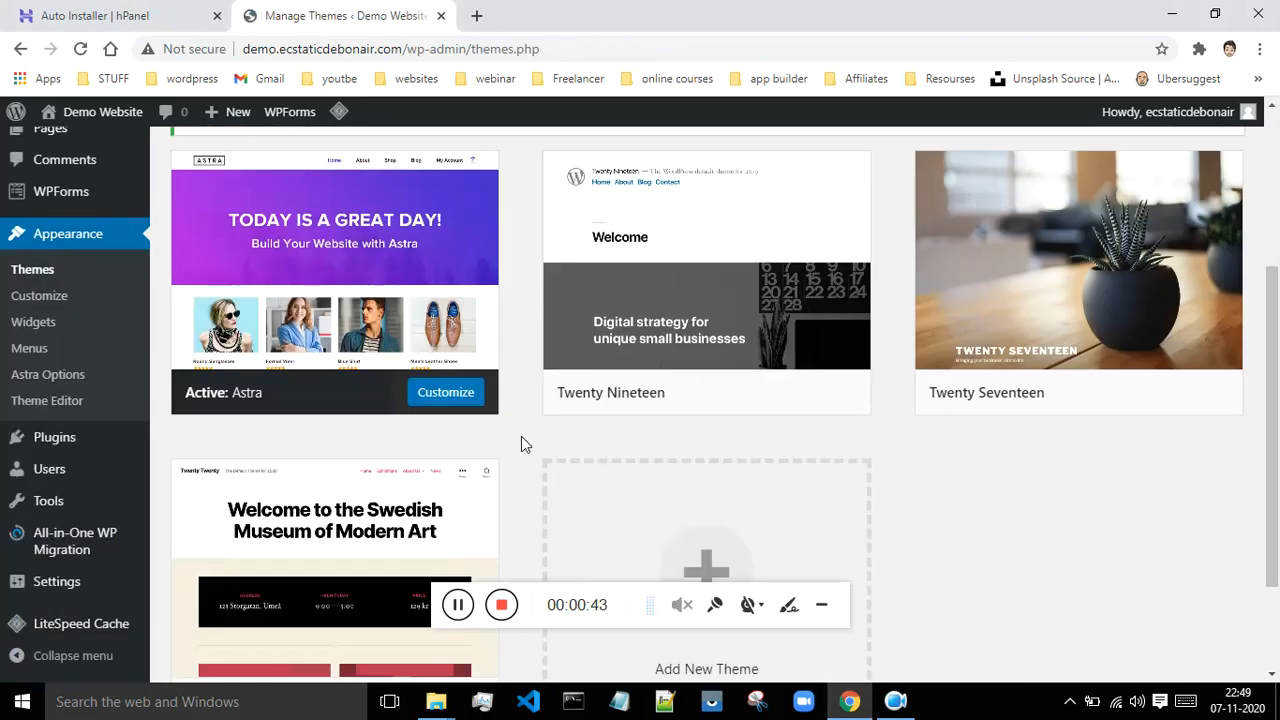
scroll(521, 436, down, 1)
scroll(520, 443, up, 3)
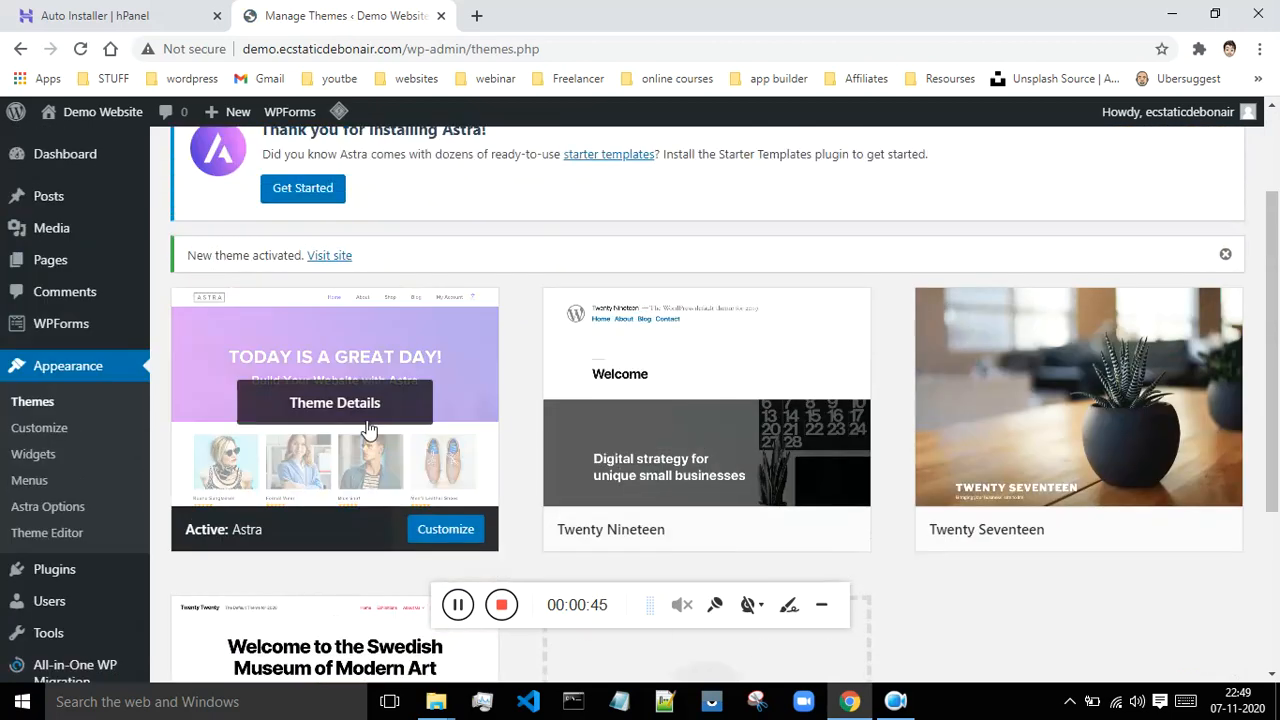
Step: Open demo.ecstaticdebonair.com in a new browser tab and look over the live home page
double_click(370, 49)
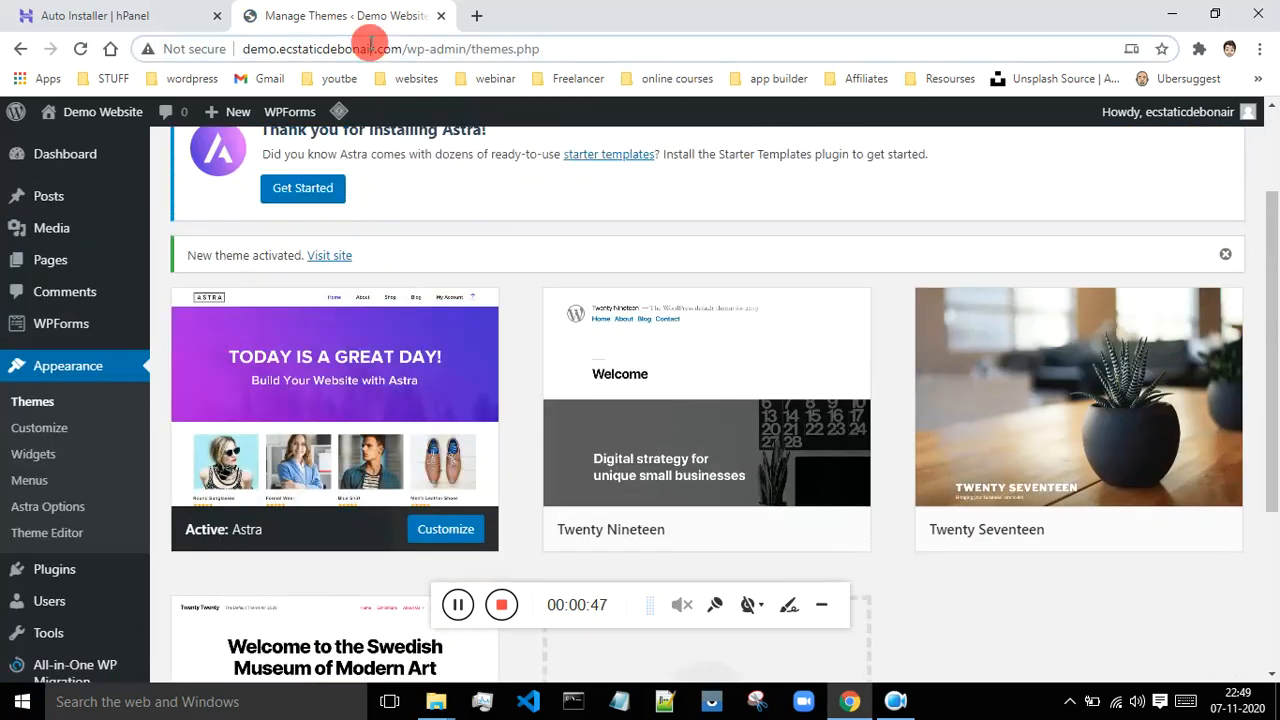
drag(401, 49, 189, 46)
key(ctrl+c)
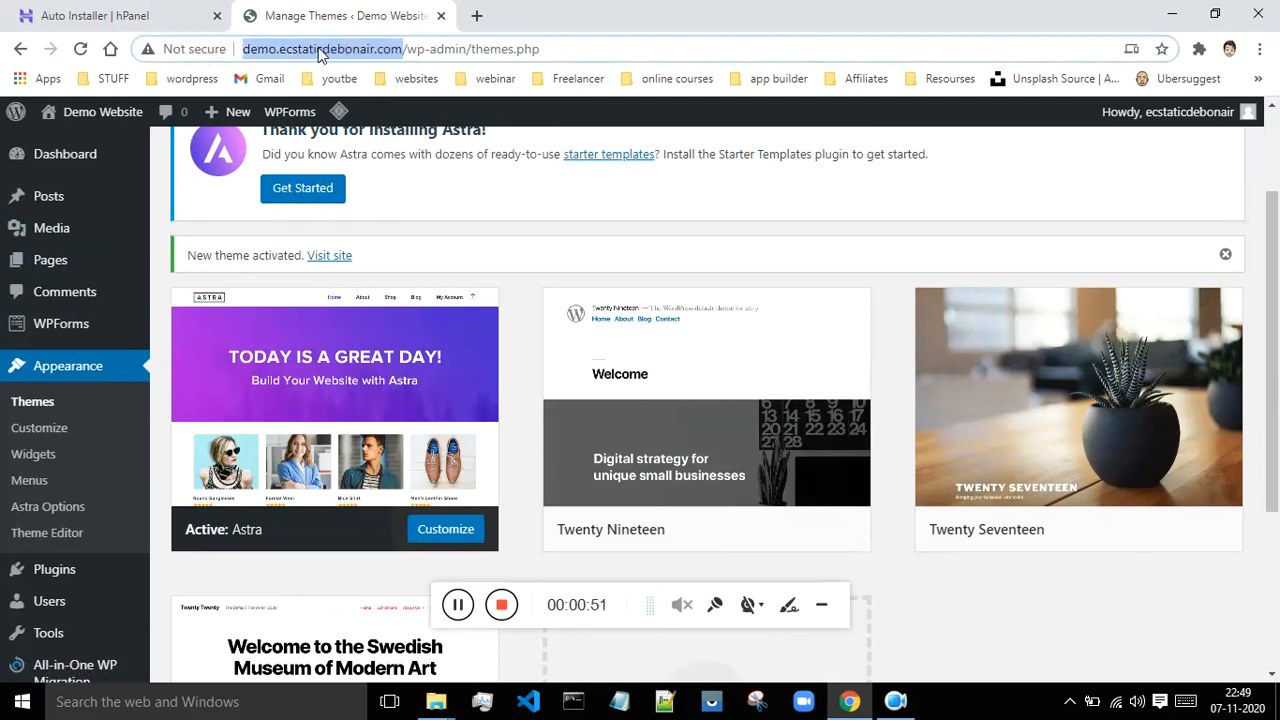
click(477, 15)
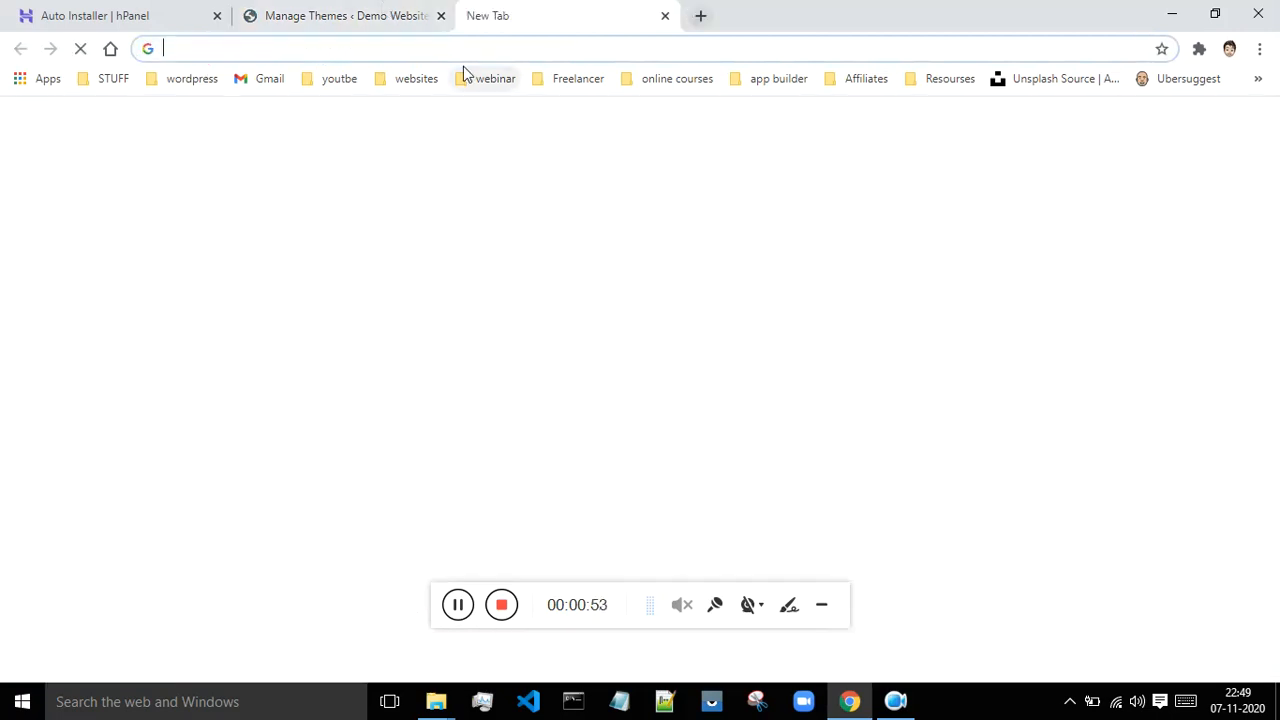
key(ctrl+v)
key(Return)
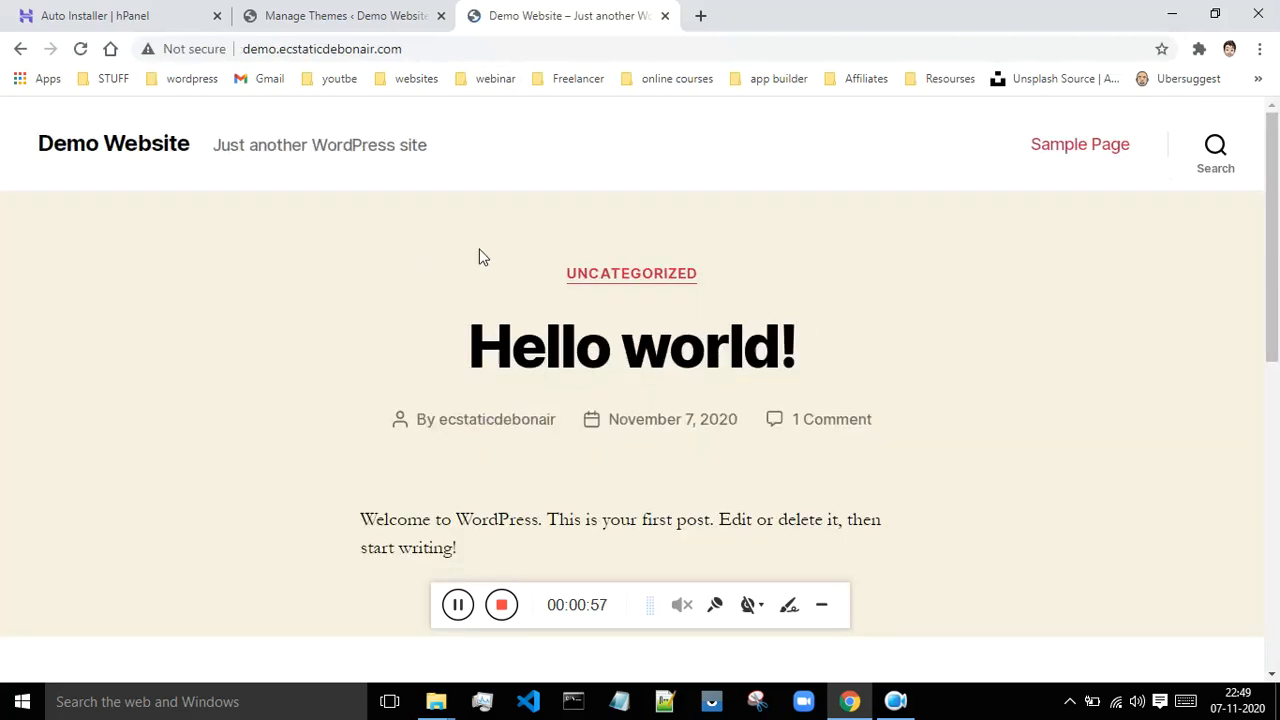
scroll(597, 254, down, 10)
scroll(600, 256, down, 2)
scroll(600, 254, up, 12)
Step: Return to the themes page, examine the site preview in Astra's customizer, and close the customizer
click(340, 12)
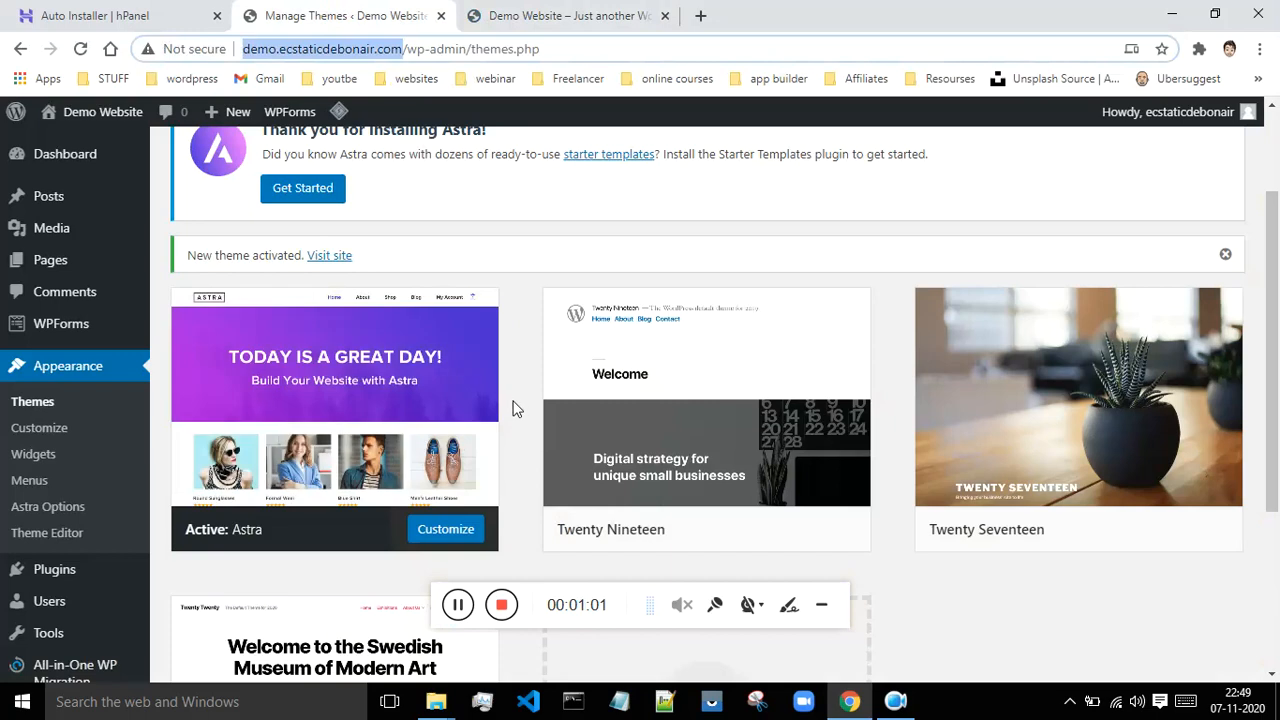
scroll(512, 408, down, 2)
click(443, 343)
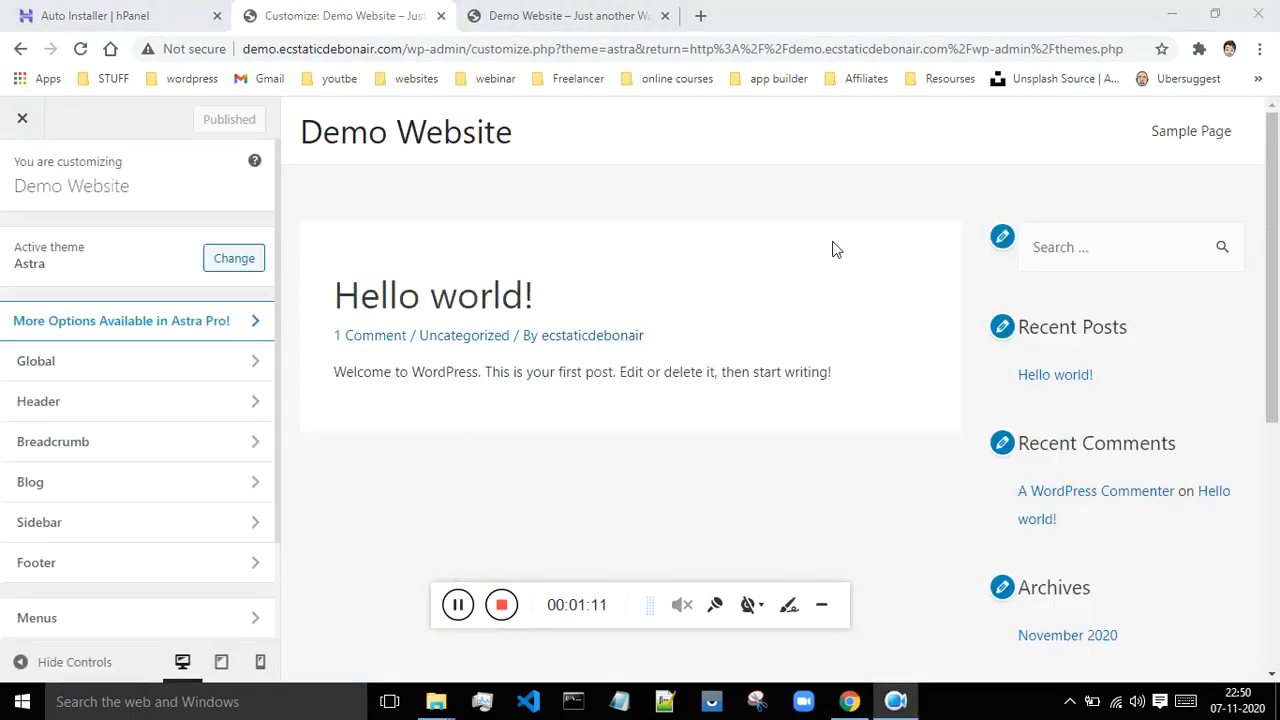
scroll(836, 255, down, 3)
scroll(834, 262, down, 2)
scroll(646, 331, up, 10)
drag(1271, 391, 1258, 254)
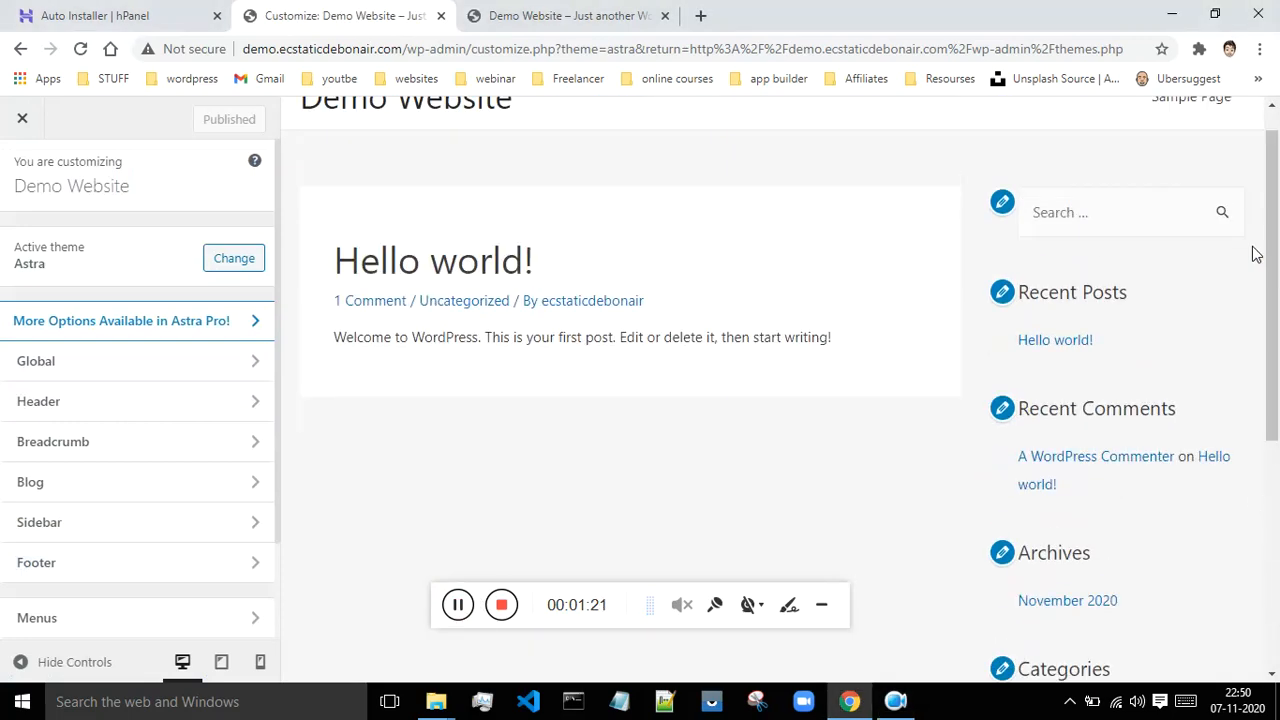
click(19, 124)
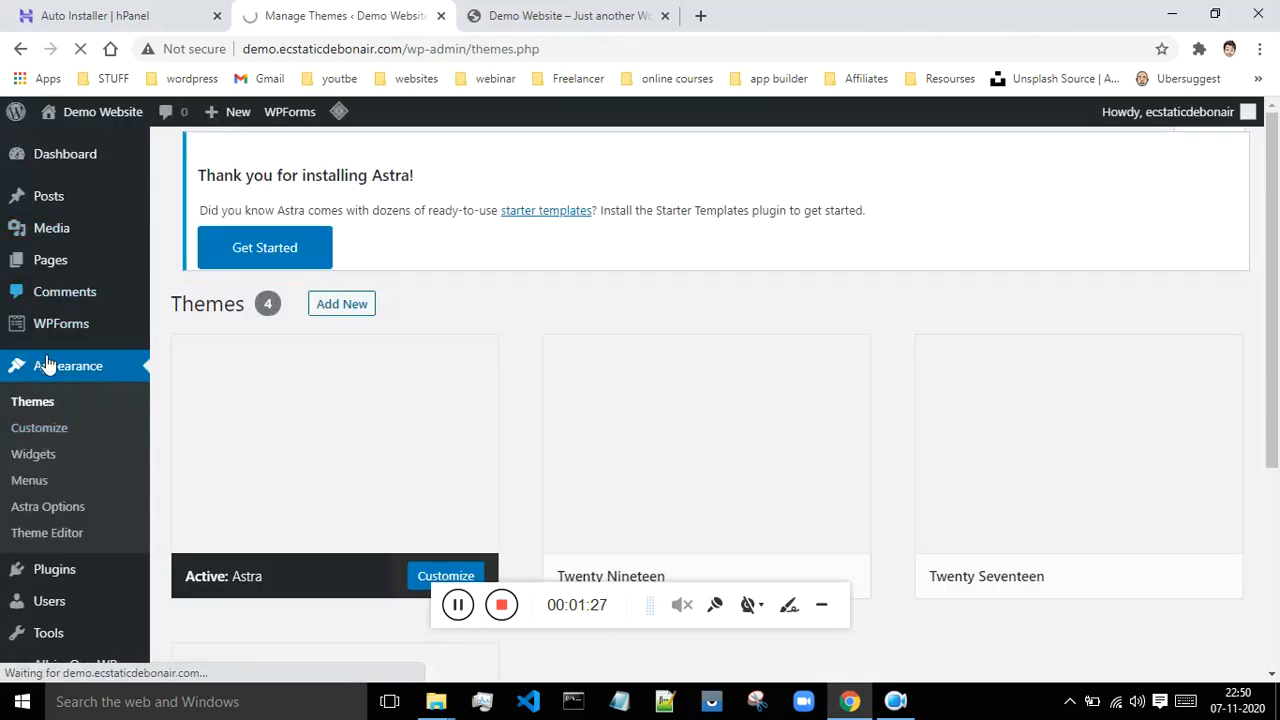
Step: Open the page for adding plugins and search for "ELEMENTOR"
scroll(50, 470, down, 2)
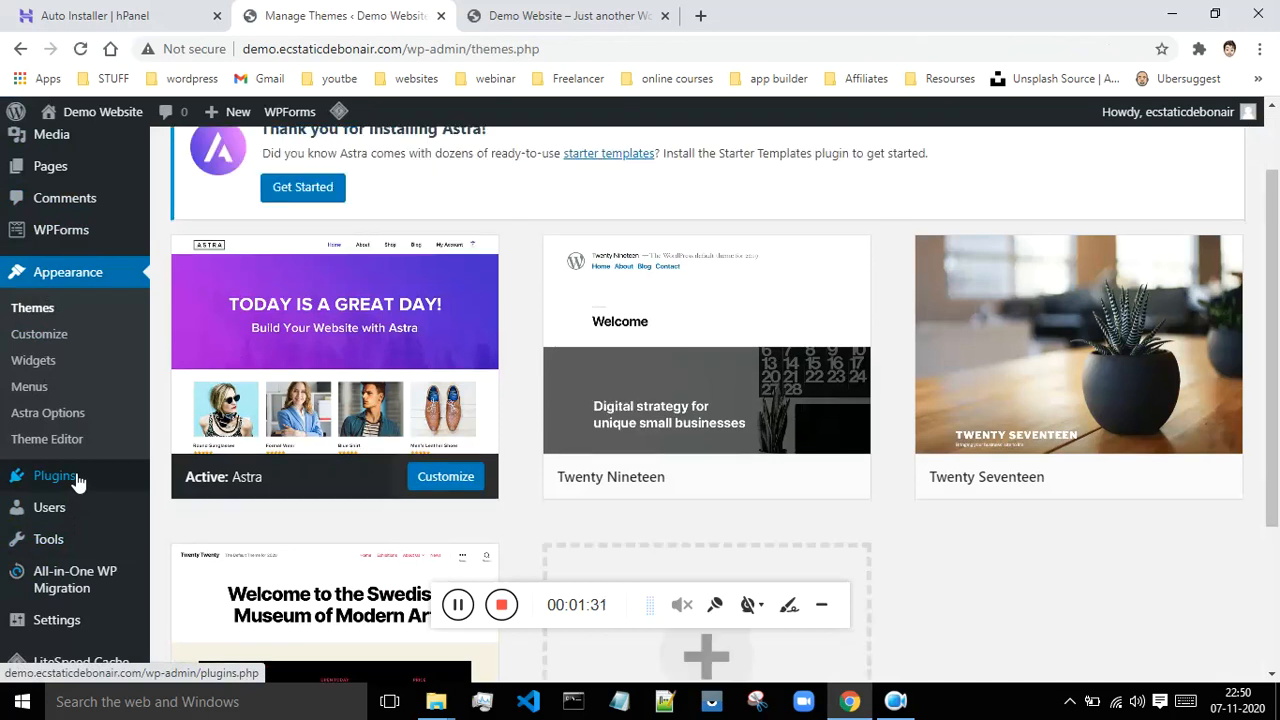
click(78, 480)
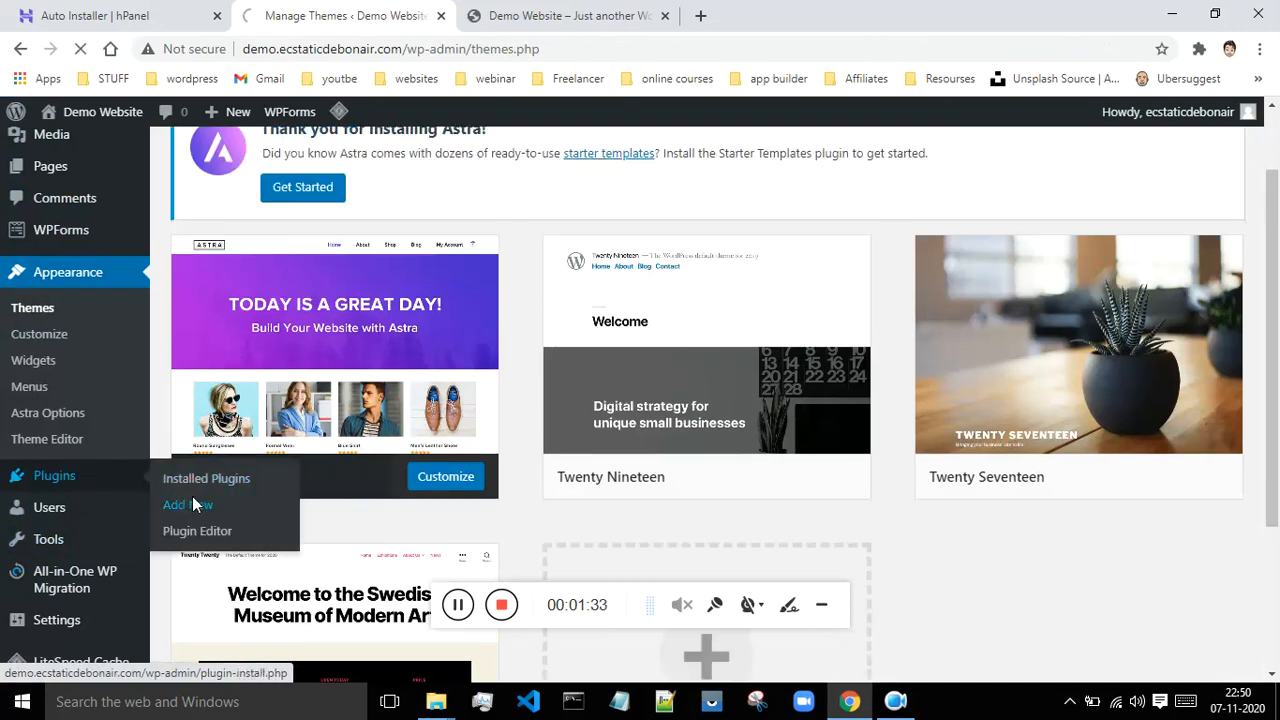
click(192, 502)
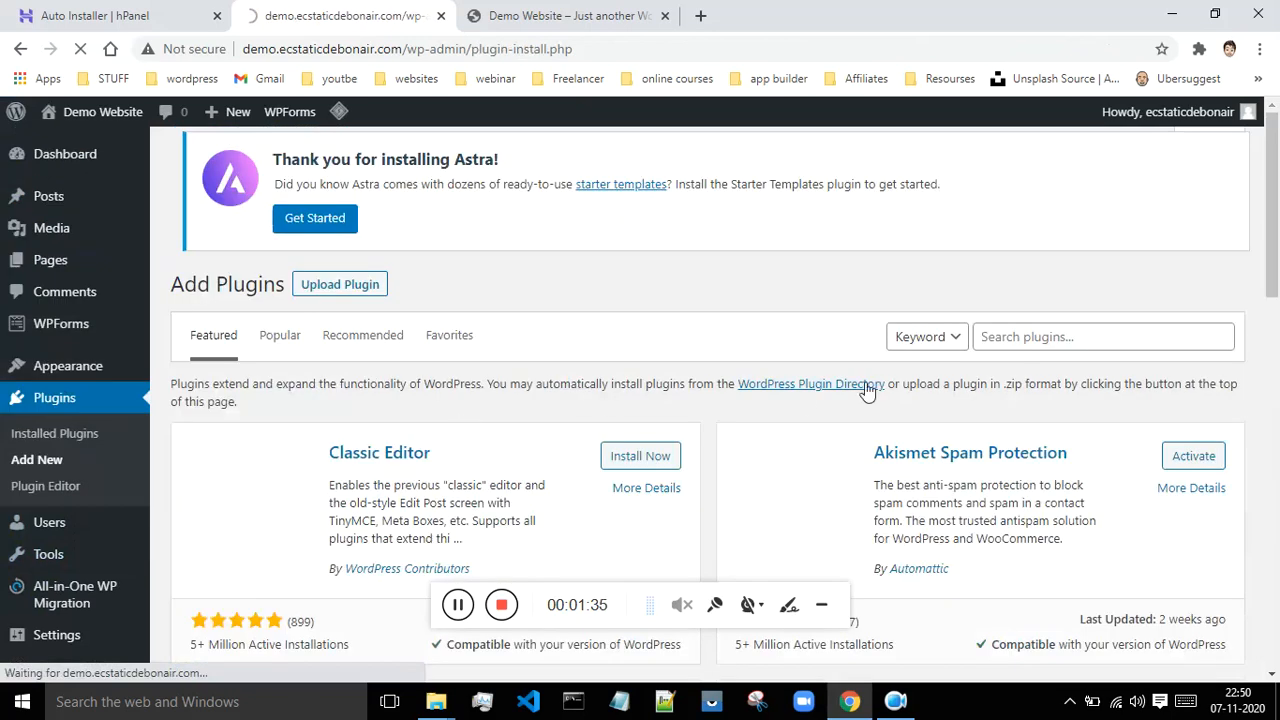
click(1000, 335)
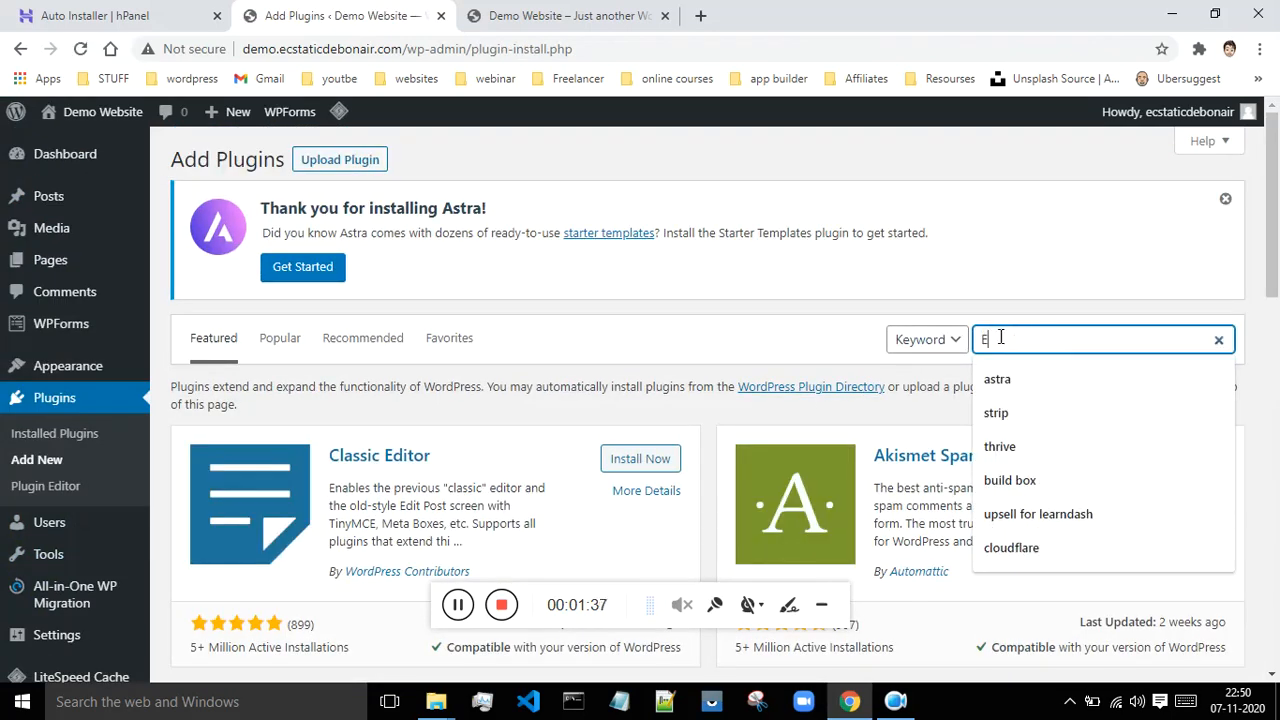
text(ELEMENTOR)
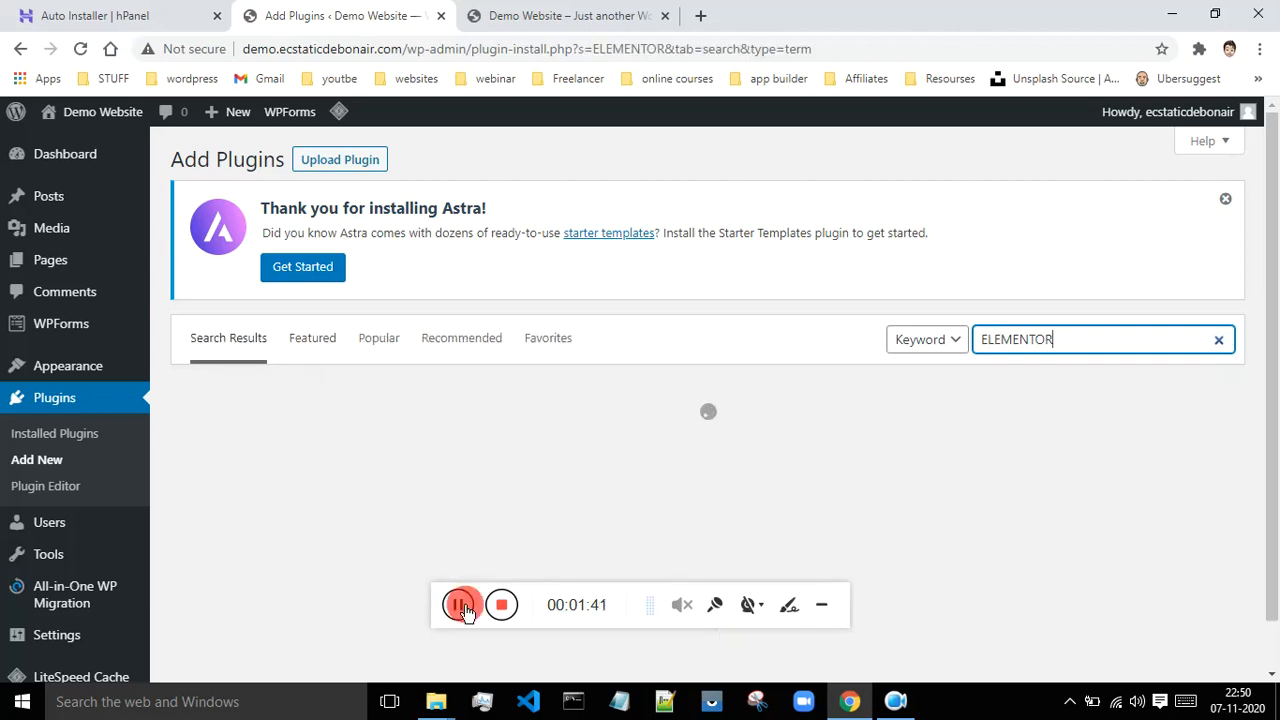
Step: Install the Elementor Website Builder and Elementor – Header, Footer & Blocks Template plugins
mouse_move(1274, 159)
mouse_down()
mouse_move(1277, 193)
mouse_move(1278, 174)
mouse_up()
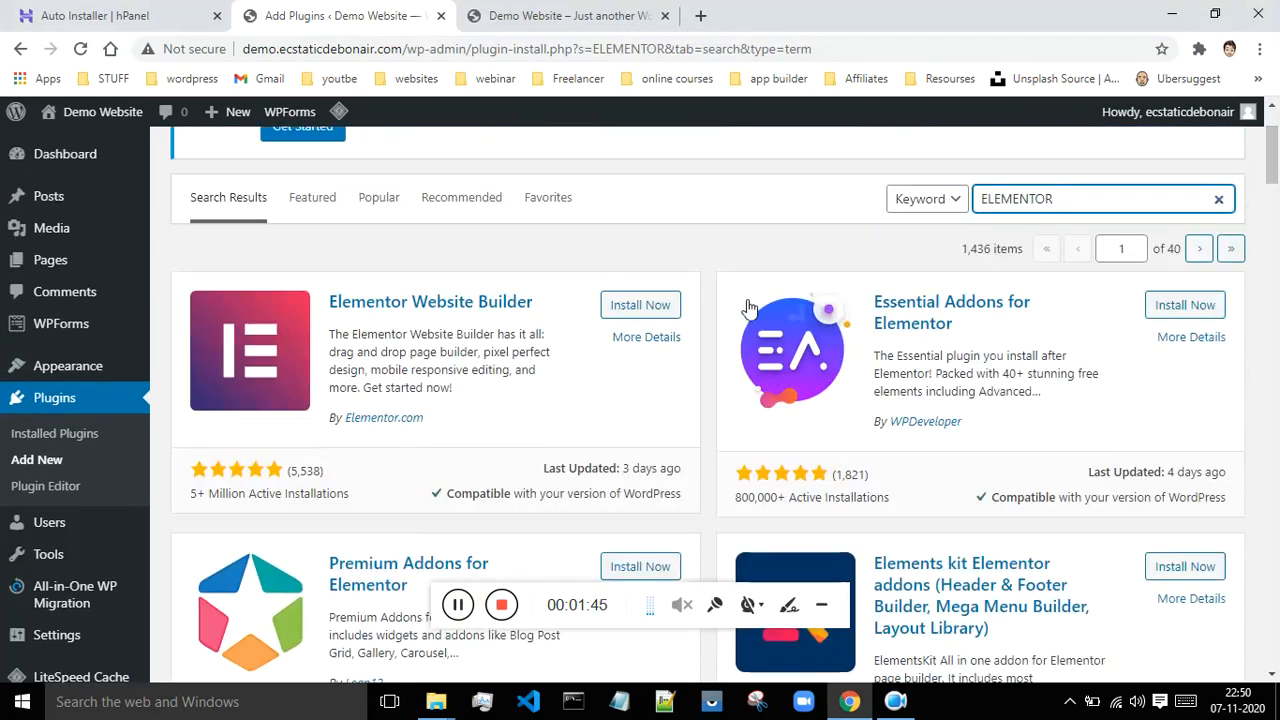
click(650, 313)
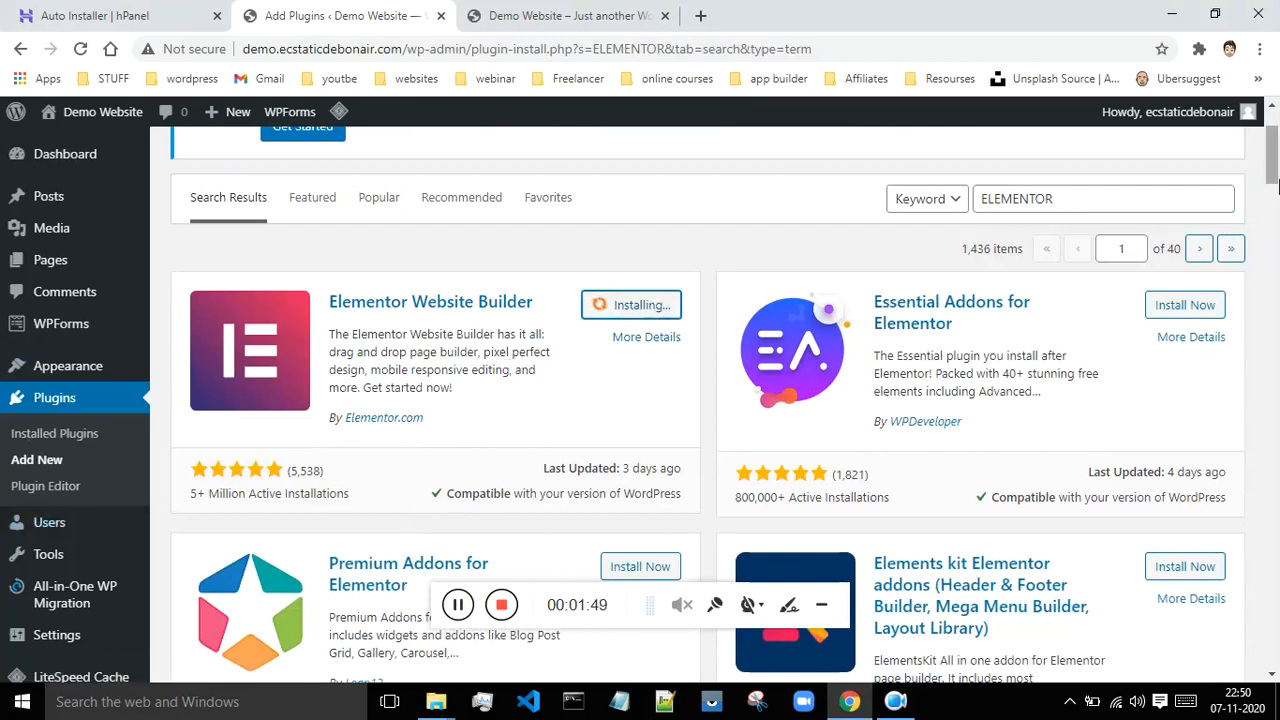
drag(1274, 168, 1273, 195)
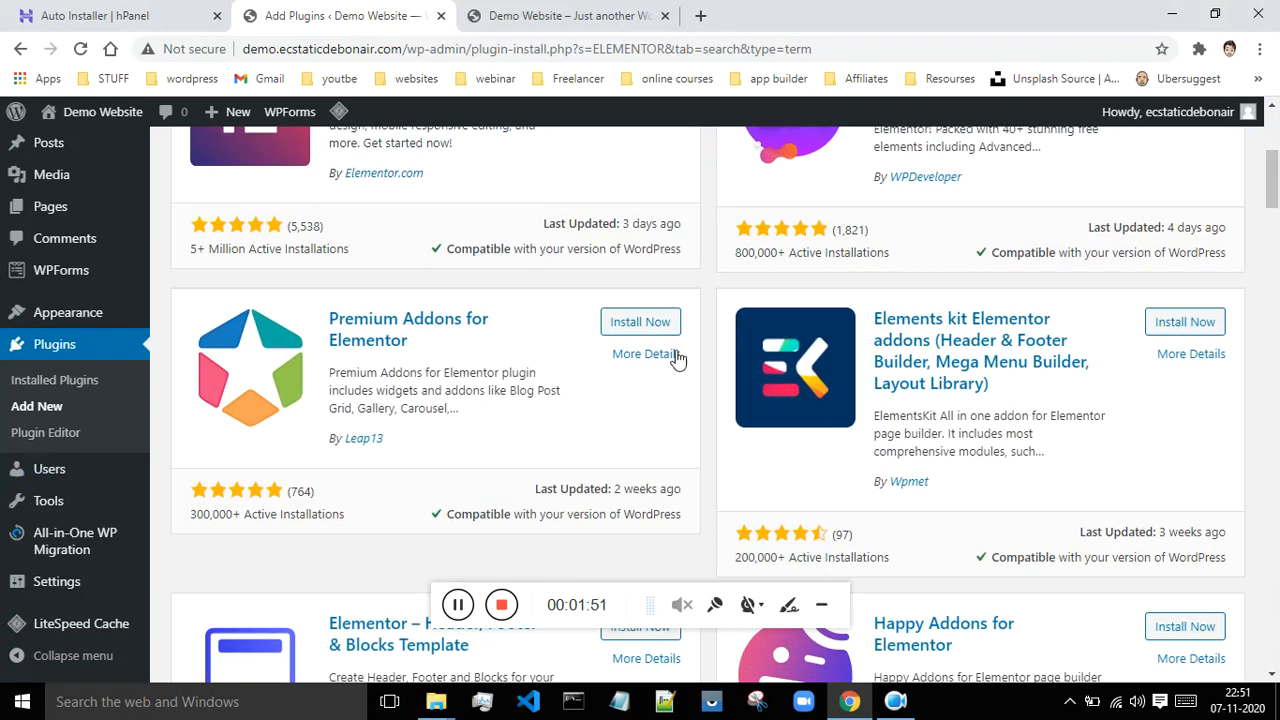
scroll(757, 400, down, 2)
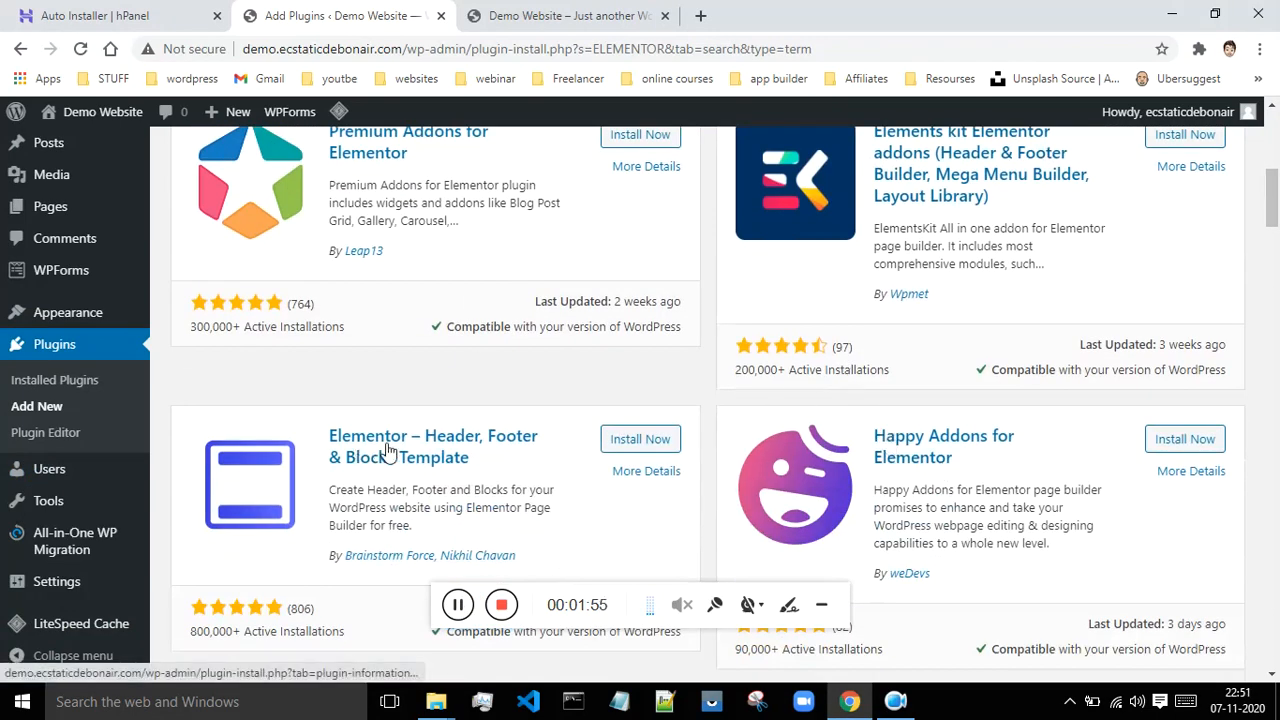
click(625, 447)
Step: Install the Essential Addons for Elementor and Premium Addons for Elementor plugins
scroll(843, 448, up, 5)
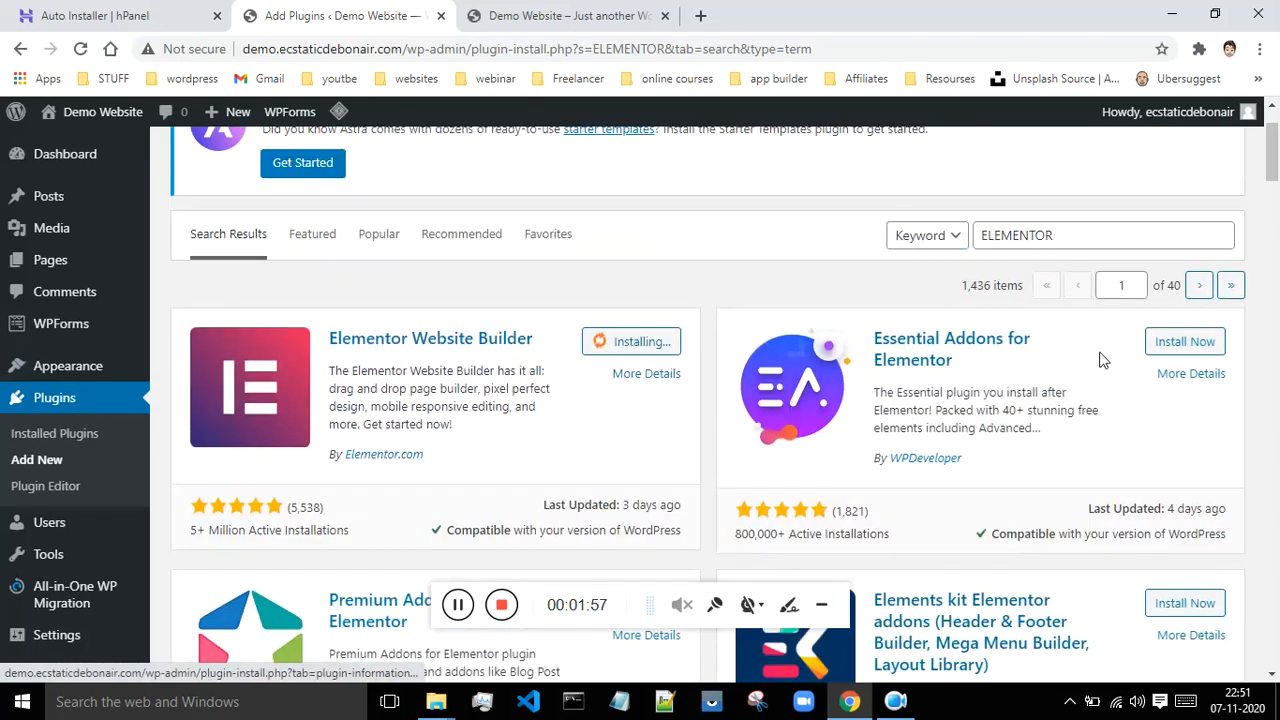
click(1185, 341)
scroll(825, 373, down, 3)
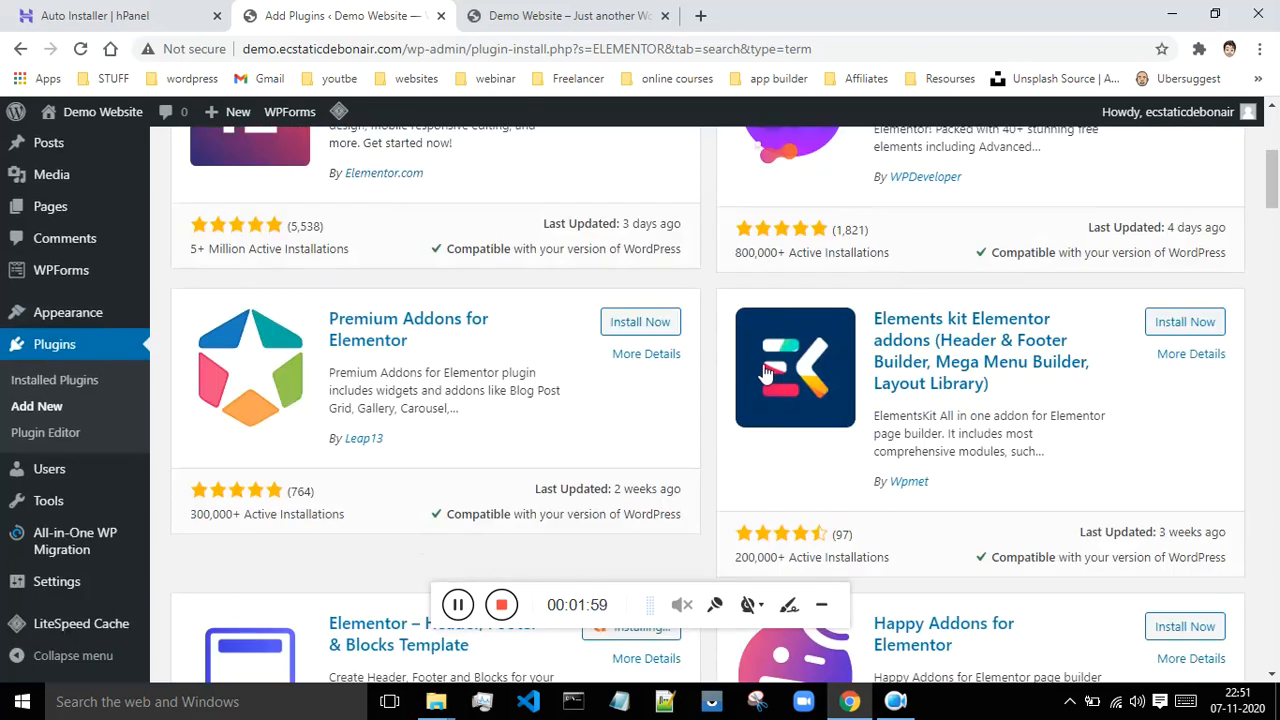
click(640, 322)
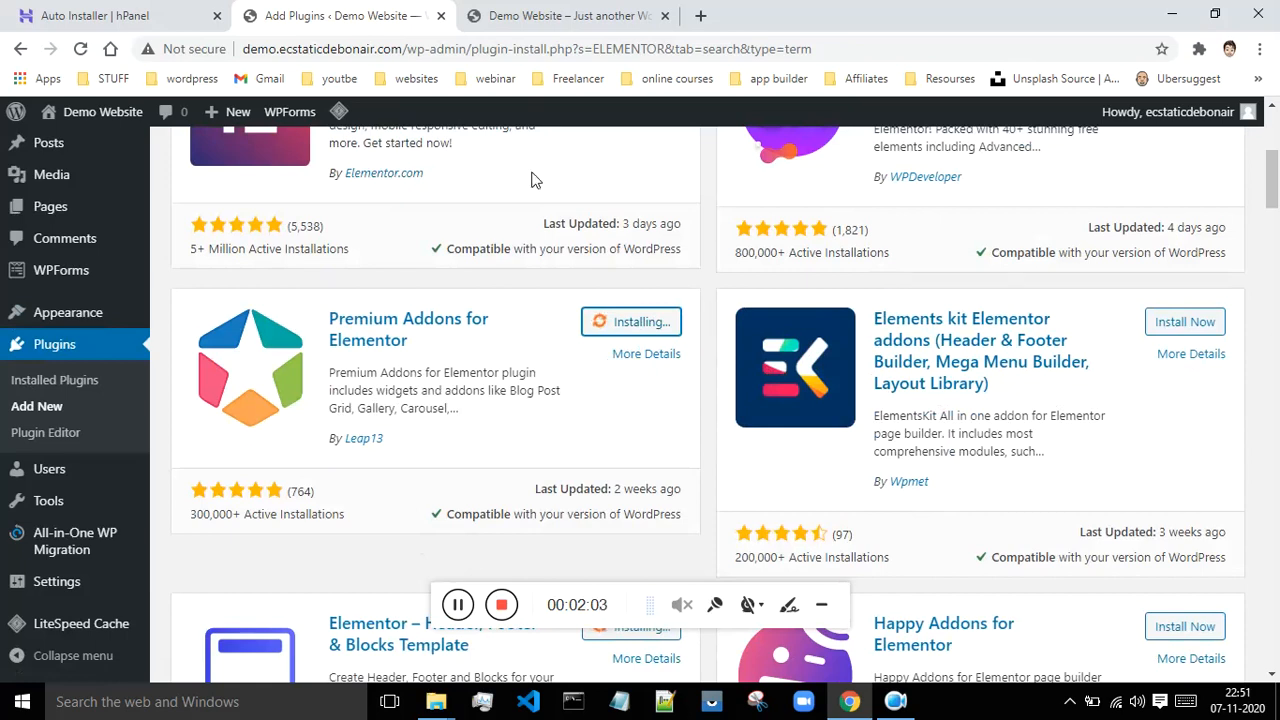
scroll(588, 345, up, 2)
click(459, 605)
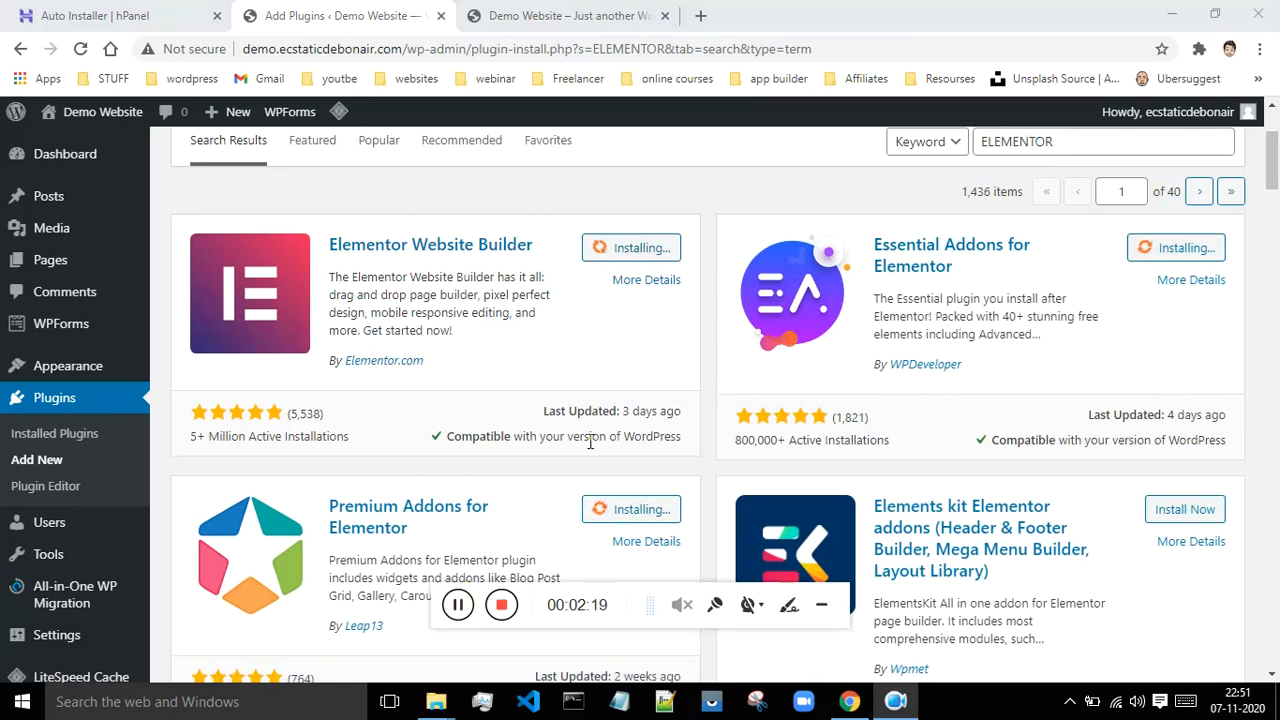
click(450, 605)
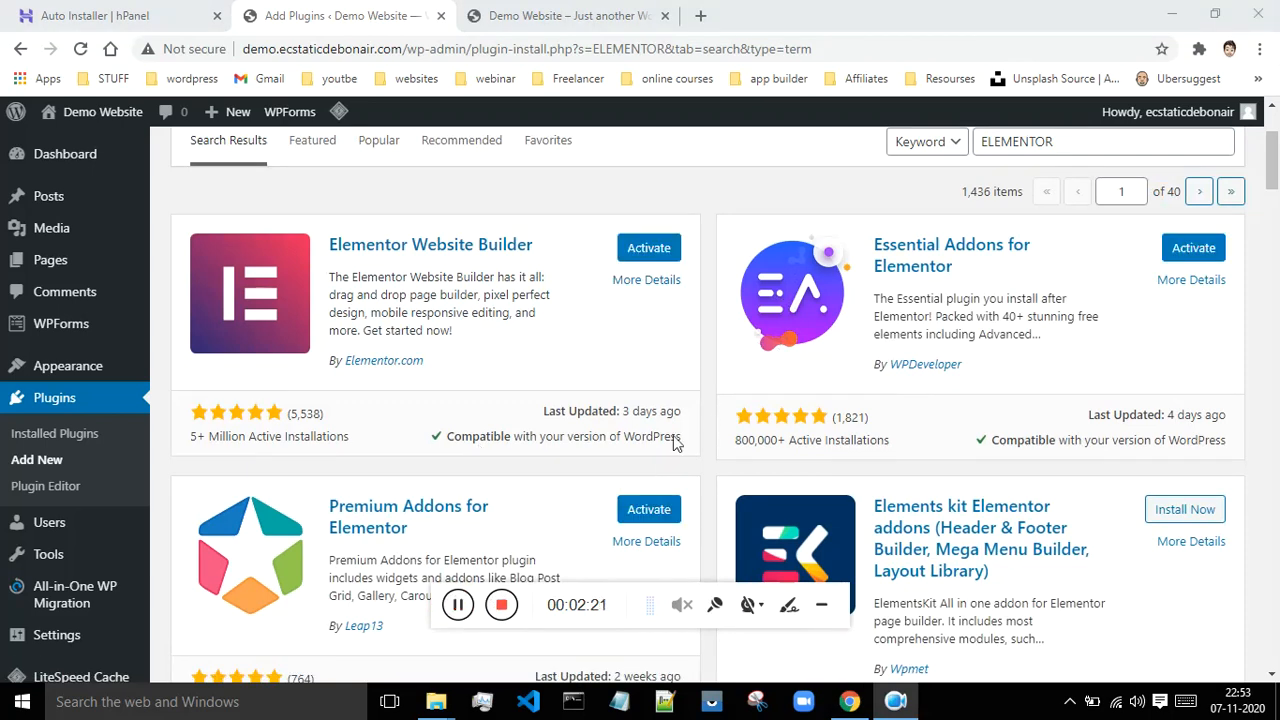
click(709, 418)
mouse_move(1272, 167)
mouse_down()
mouse_move(1272, 214)
mouse_move(1272, 145)
mouse_up()
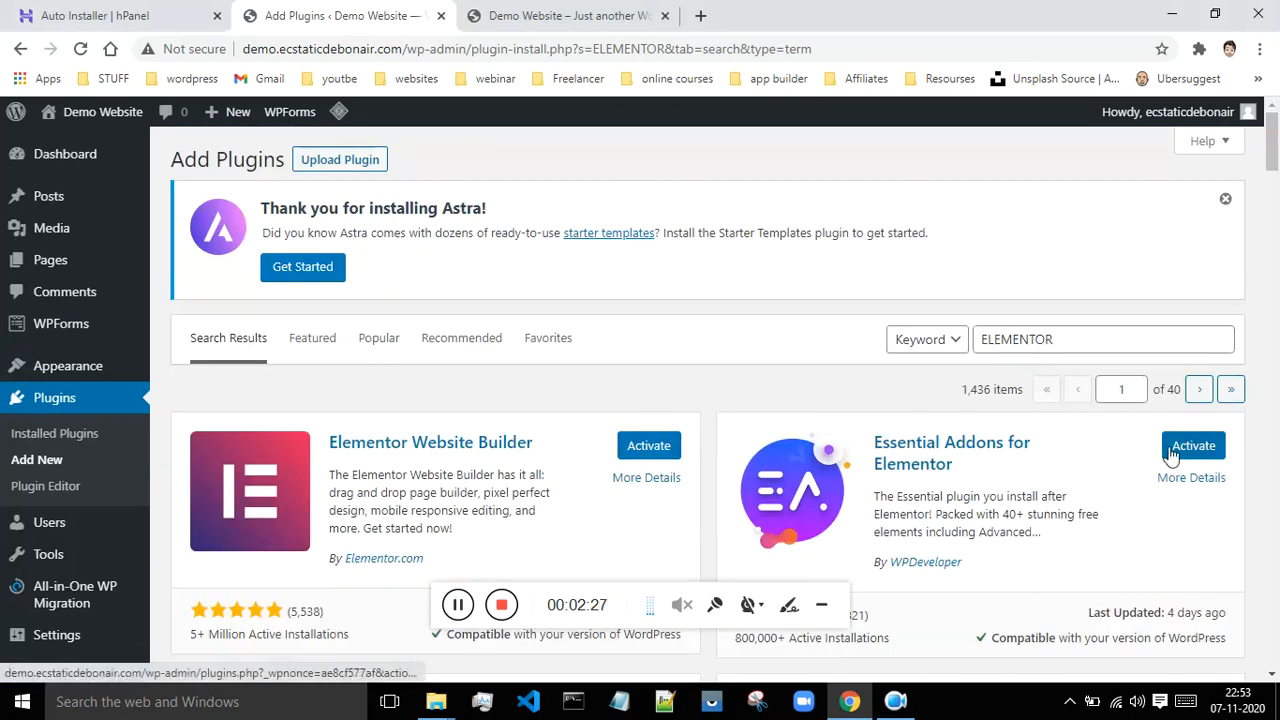
Step: From the installed plugins page, bulk-activate Elementor, Elementor - Header, Footer & Blocks, Essential Addons for Elementor and Premium Addons for Elementor
click(62, 440)
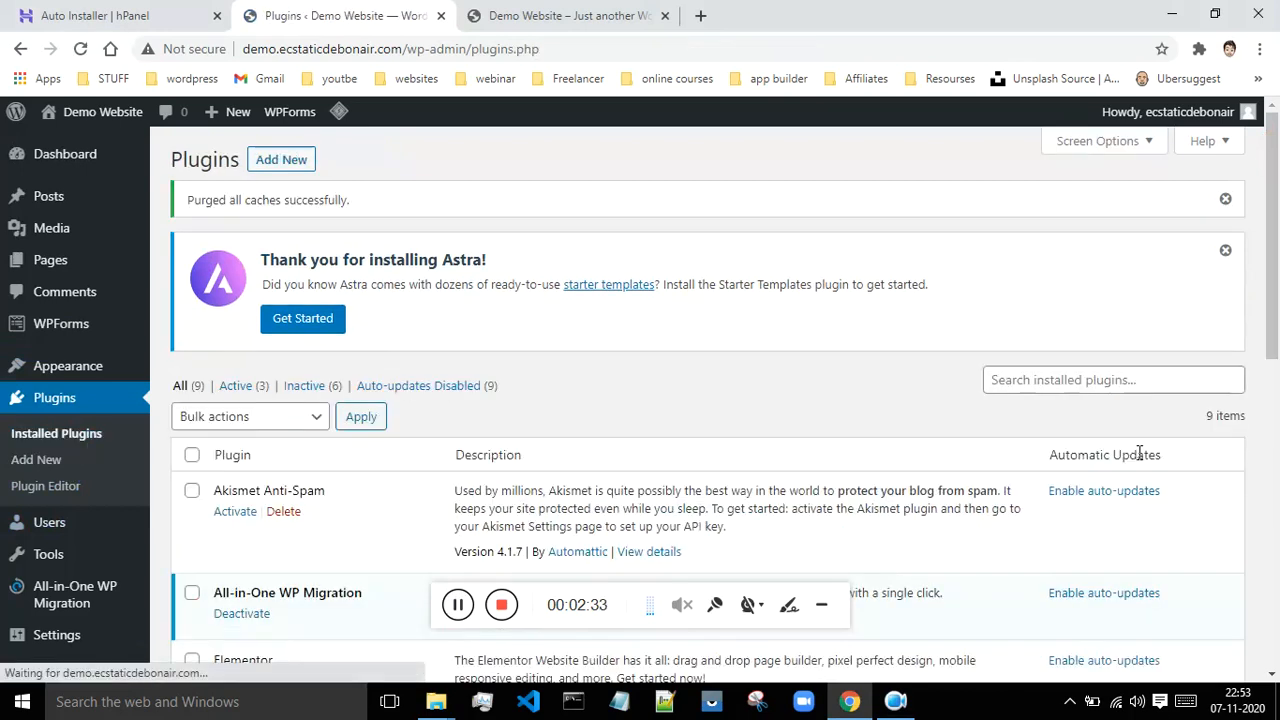
scroll(670, 390, down, 3)
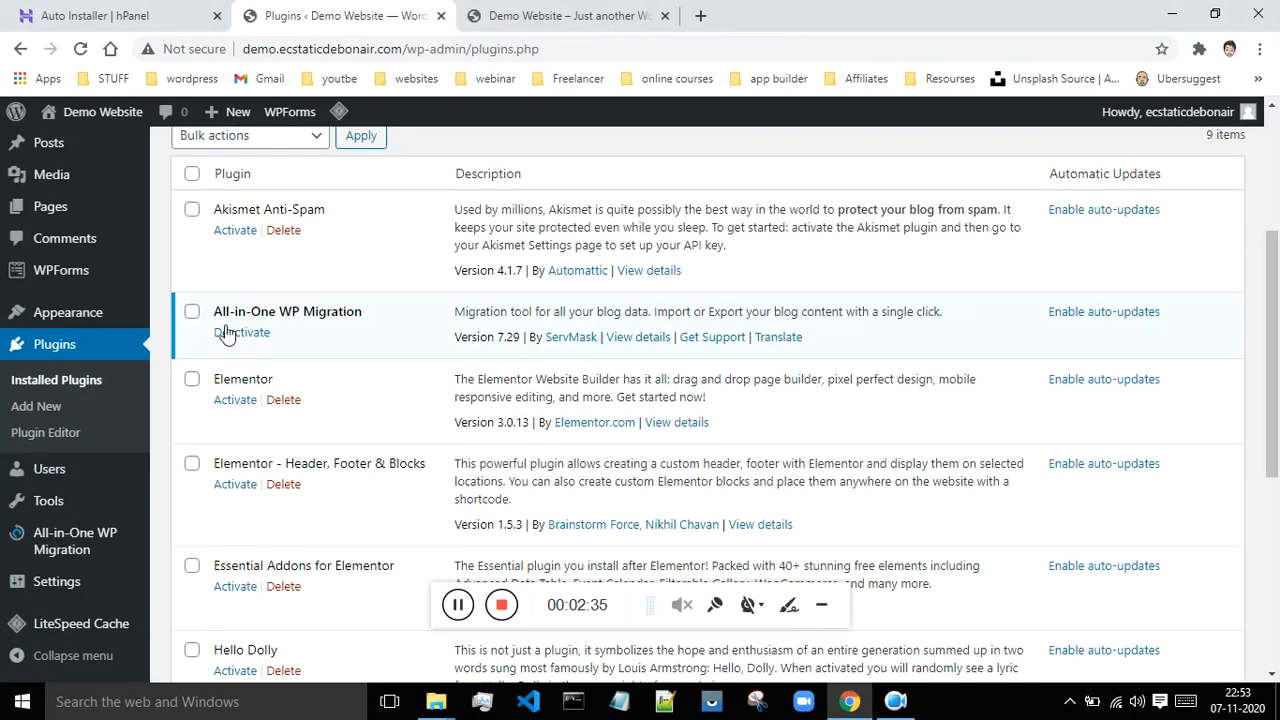
scroll(220, 480, down, 1)
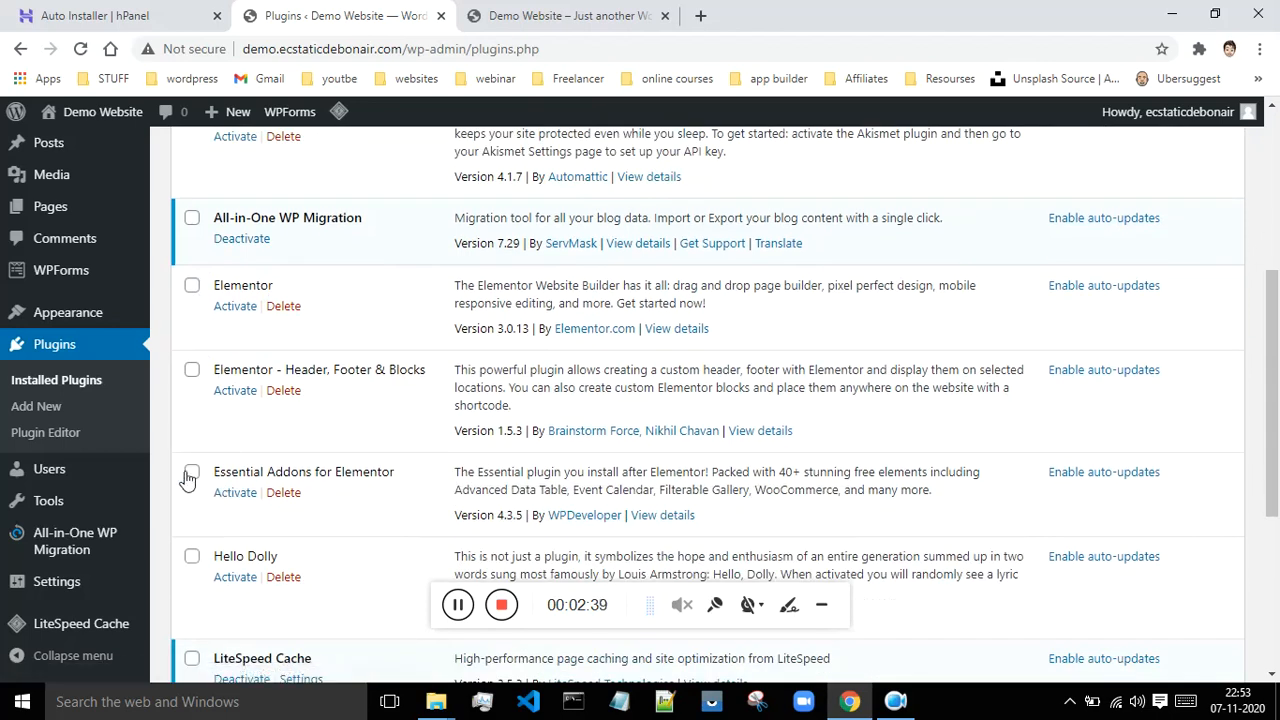
click(190, 474)
click(192, 370)
click(191, 286)
scroll(262, 390, down, 1)
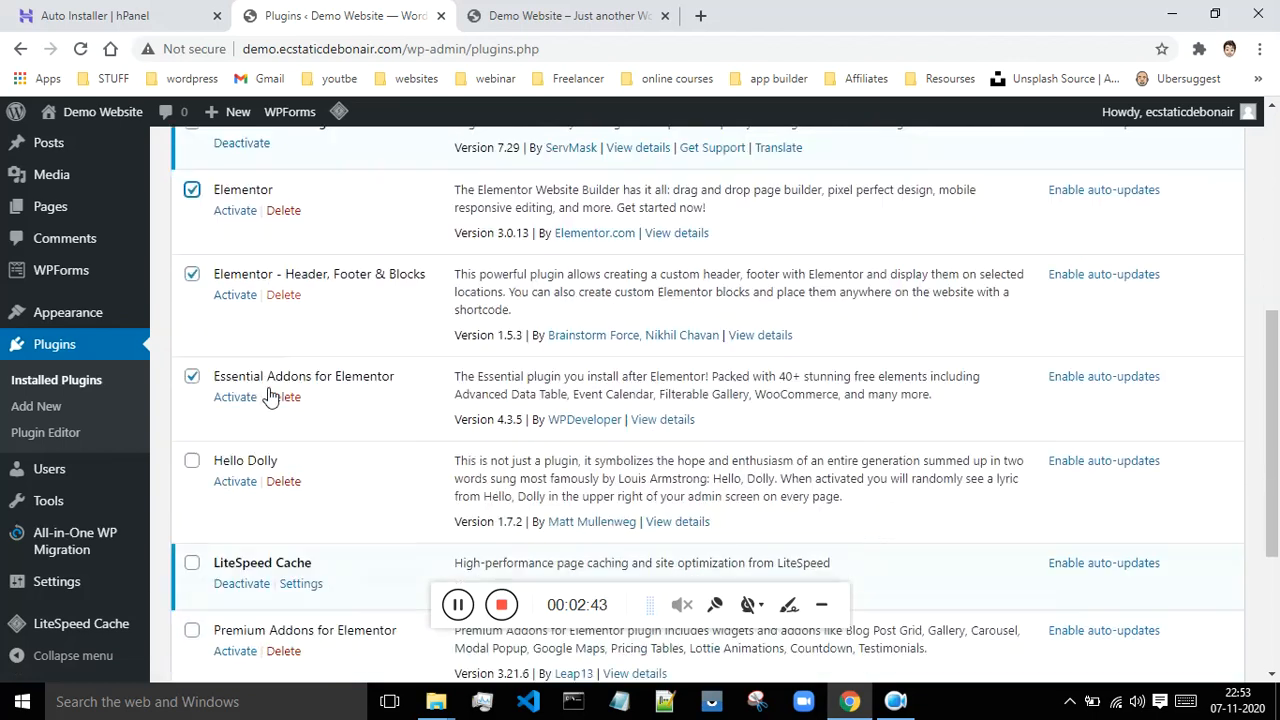
scroll(270, 397, down, 1)
click(193, 540)
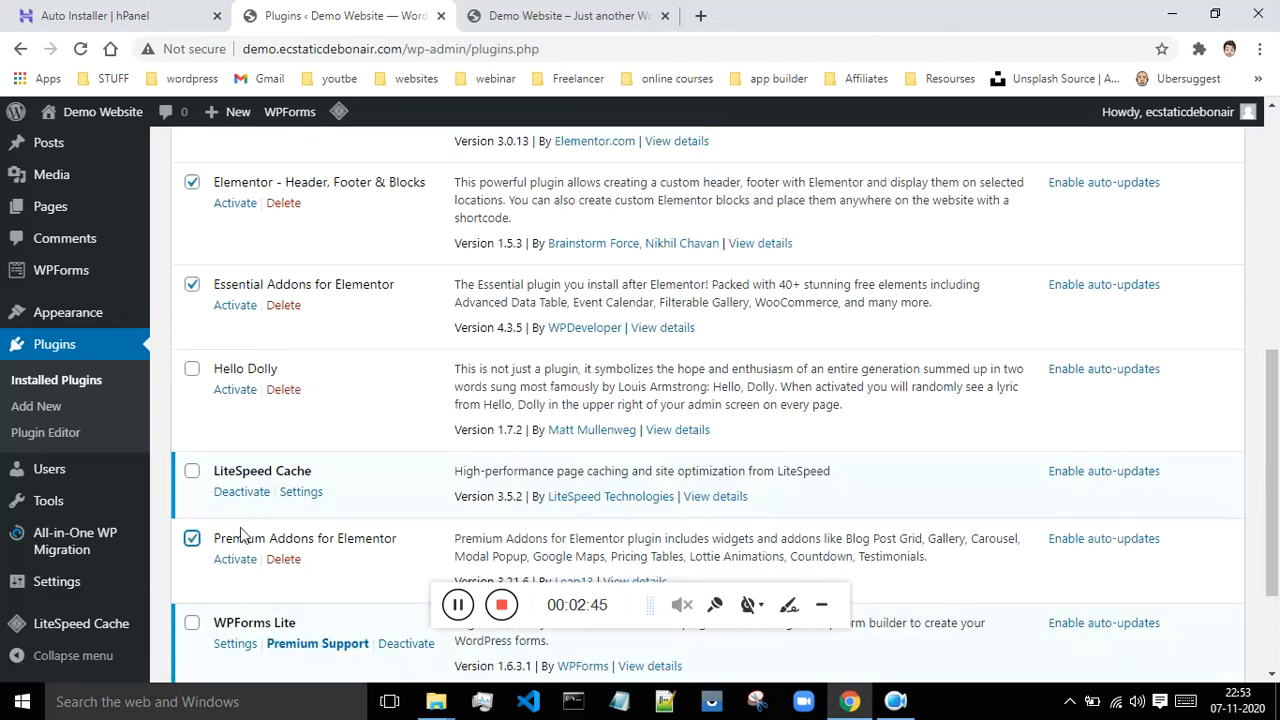
scroll(308, 533, down, 2)
scroll(305, 527, up, 7)
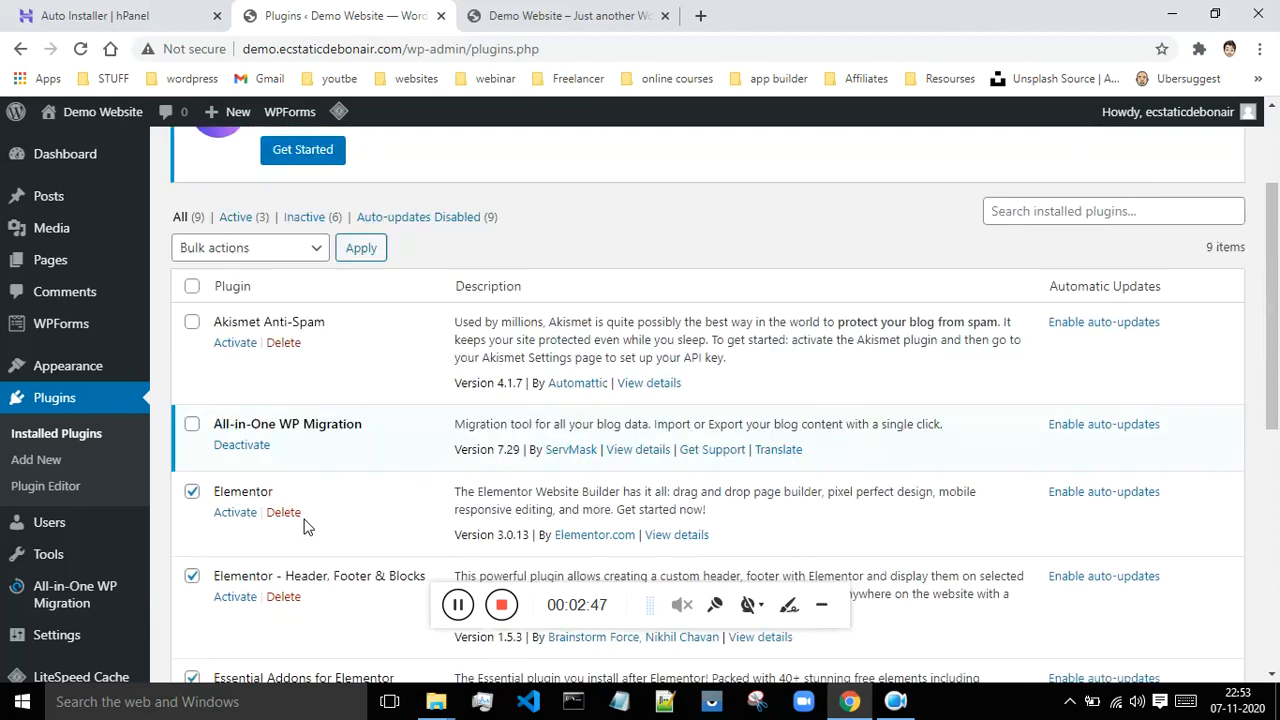
click(251, 345)
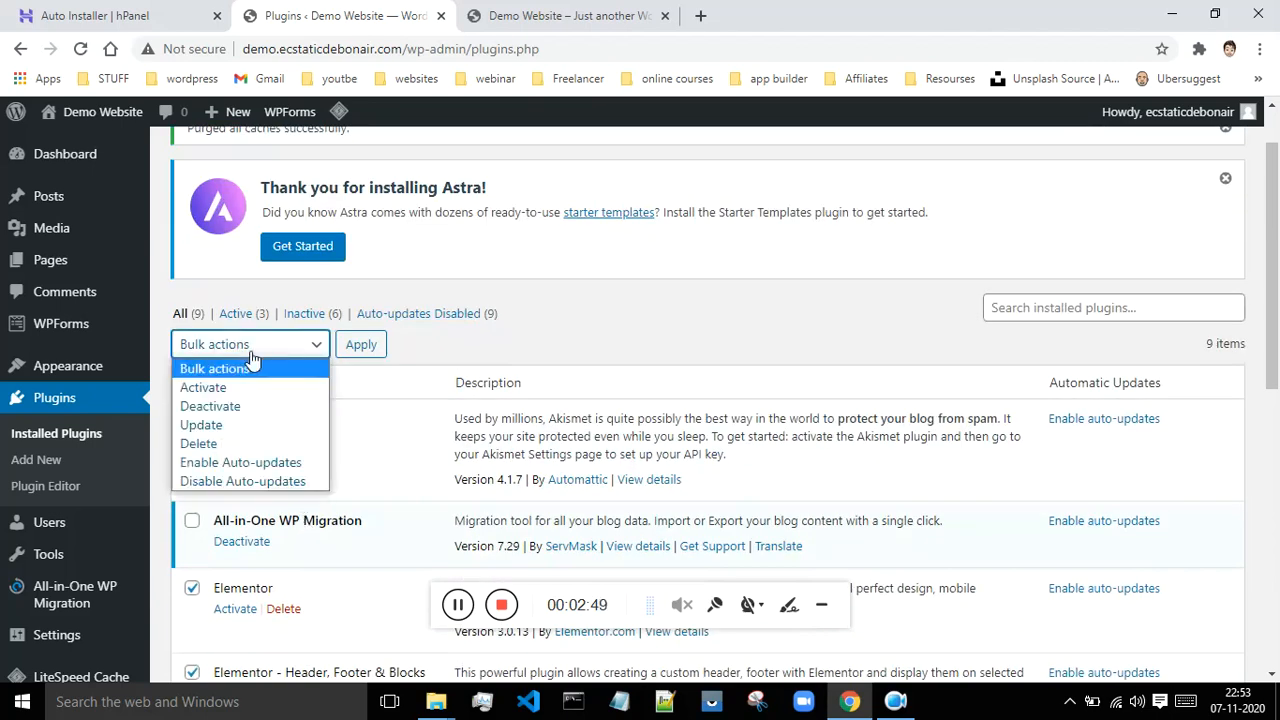
click(254, 388)
click(352, 346)
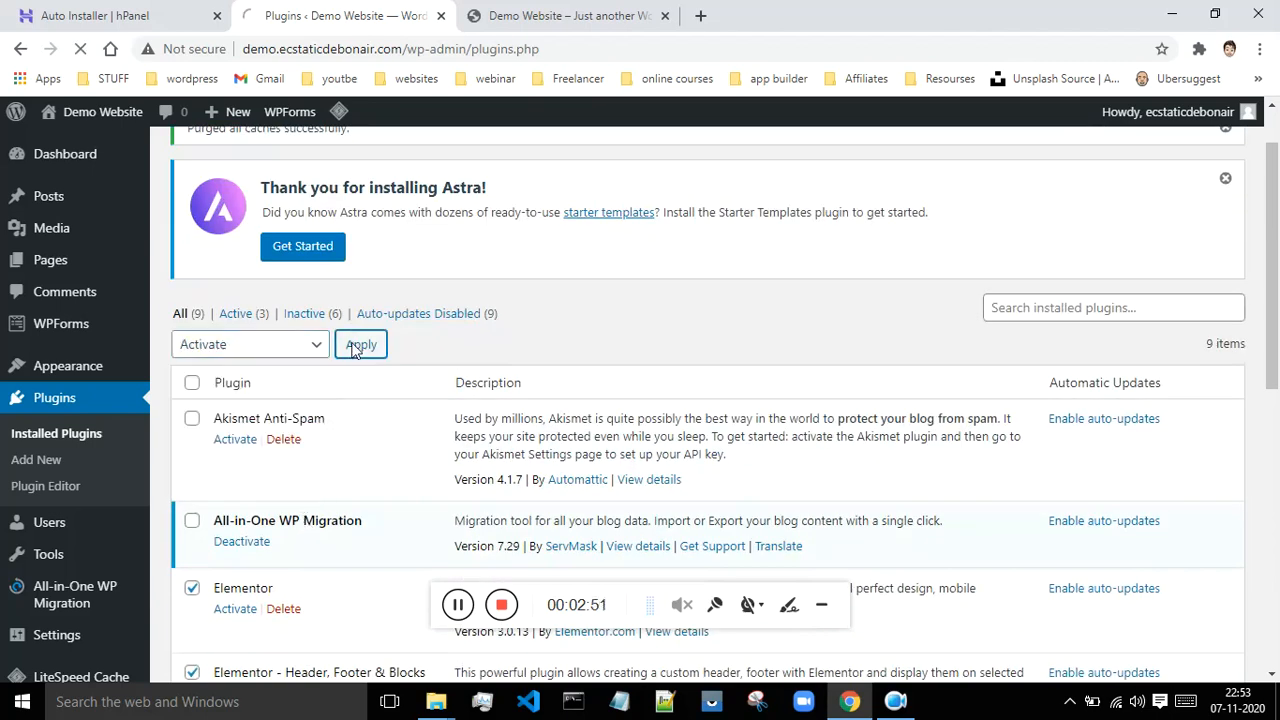
Step: Look over the installed plugins list and the admin menu to check the Elementor plugins' activation
scroll(390, 380, down, 2)
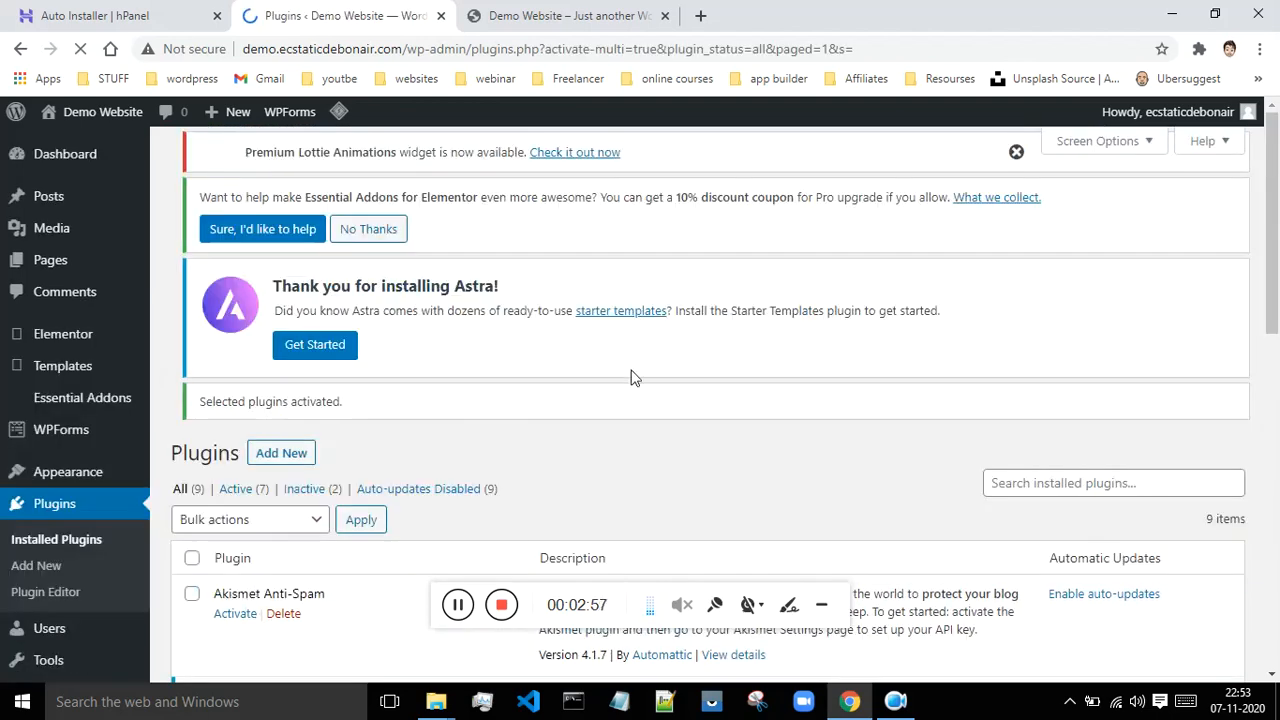
scroll(237, 577, down, 3)
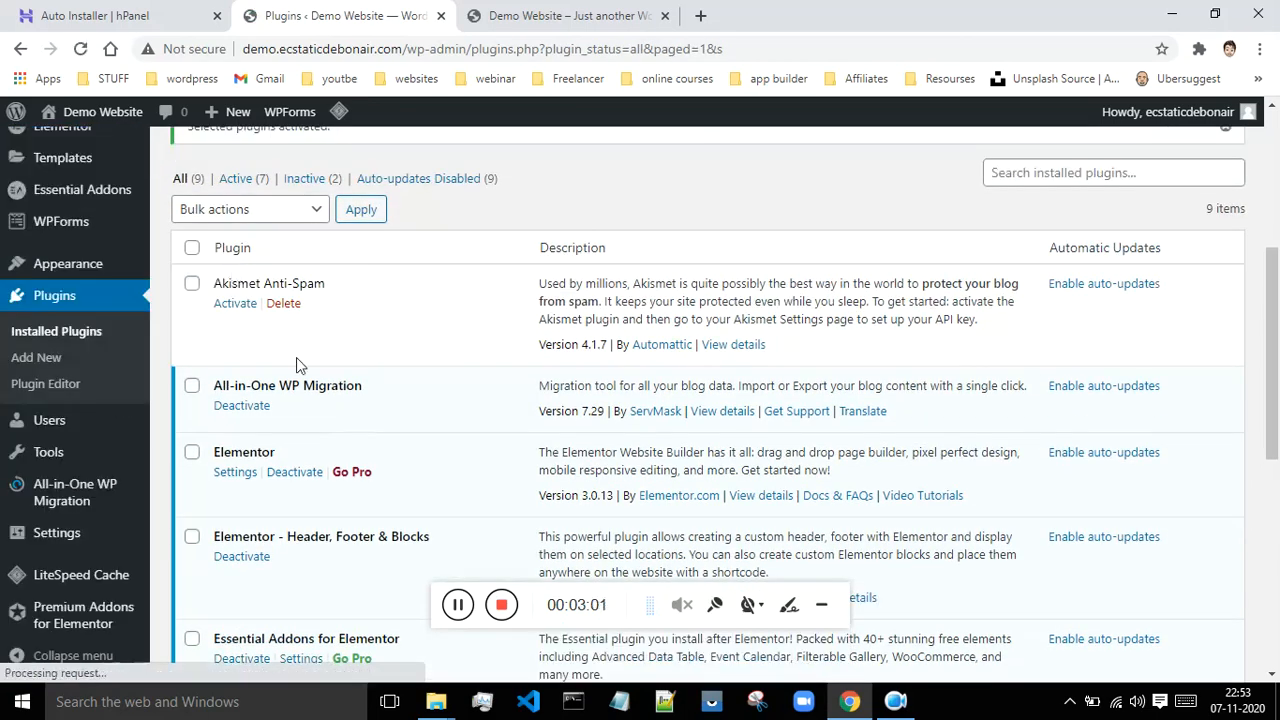
scroll(296, 358, up, 3)
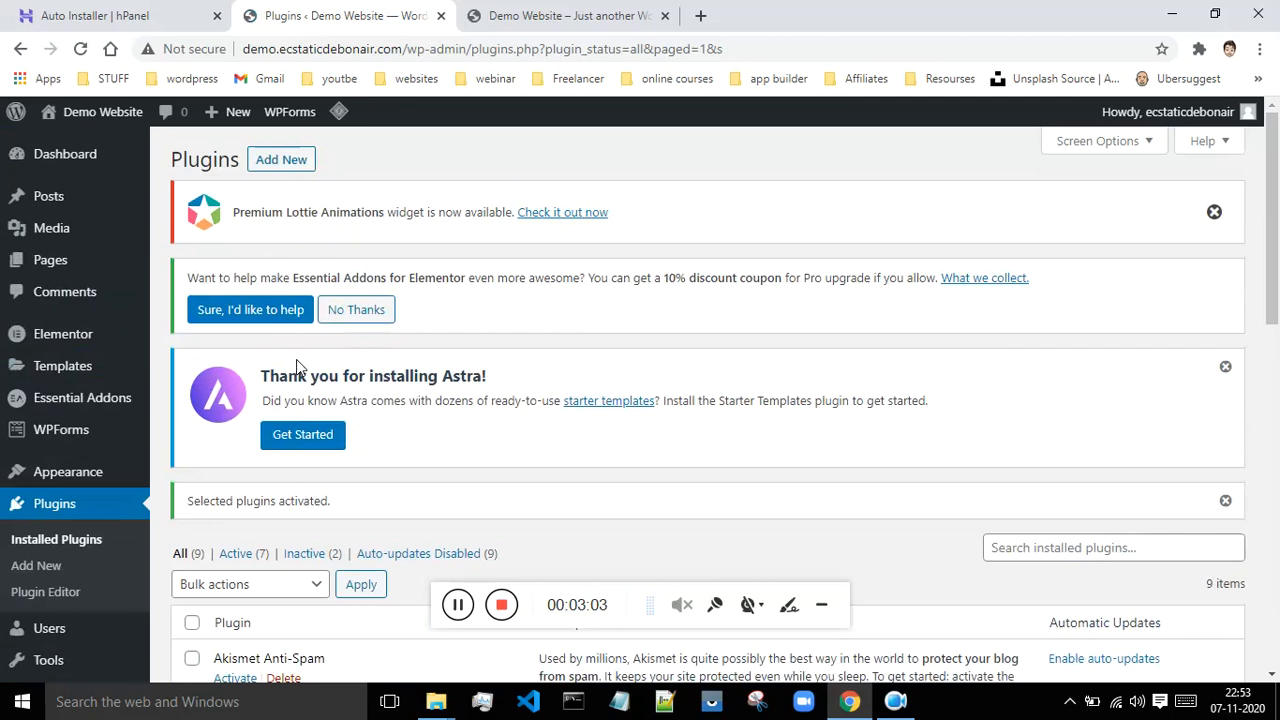
scroll(25, 370, down, 2)
mouse_move(58, 438)
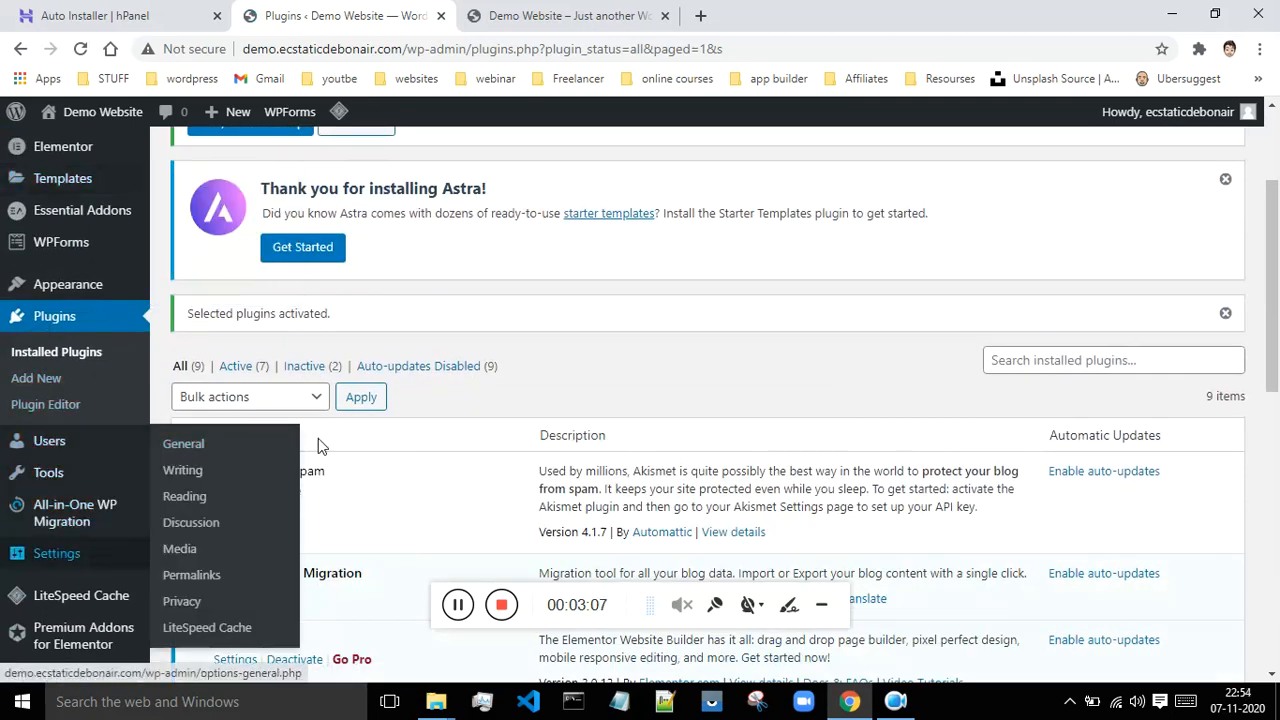
scroll(318, 438, up, 2)
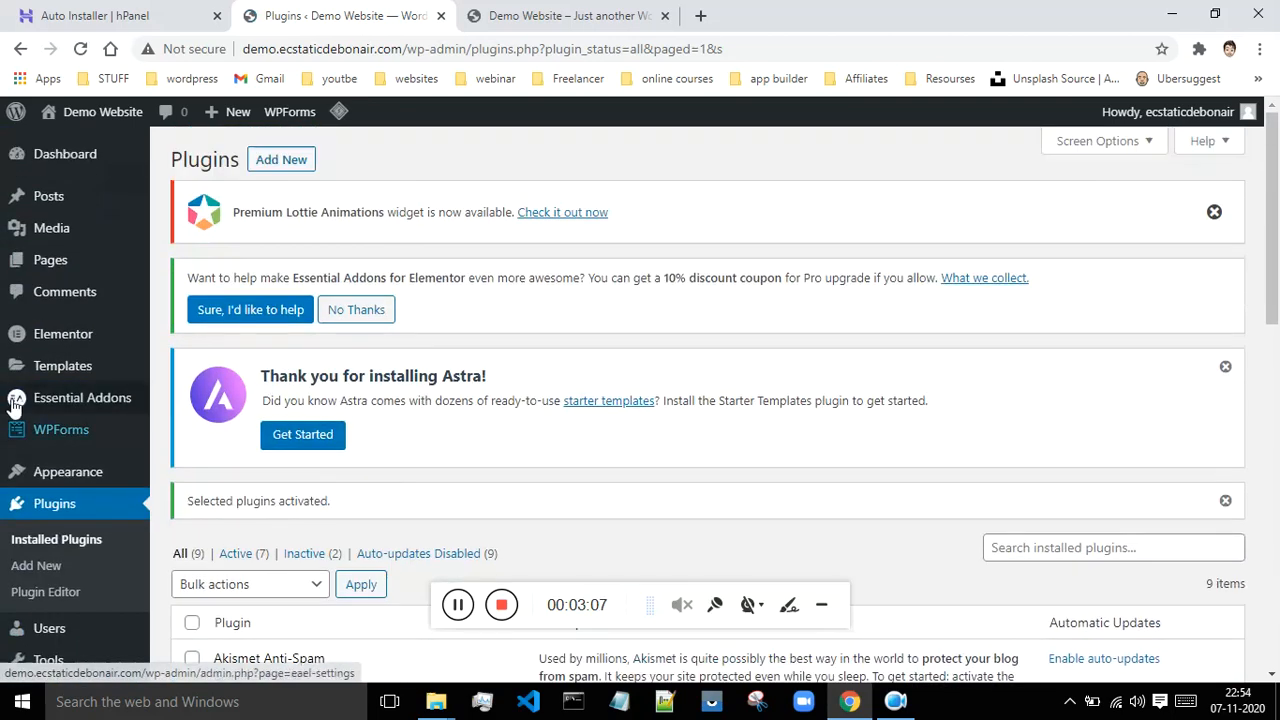
click(458, 604)
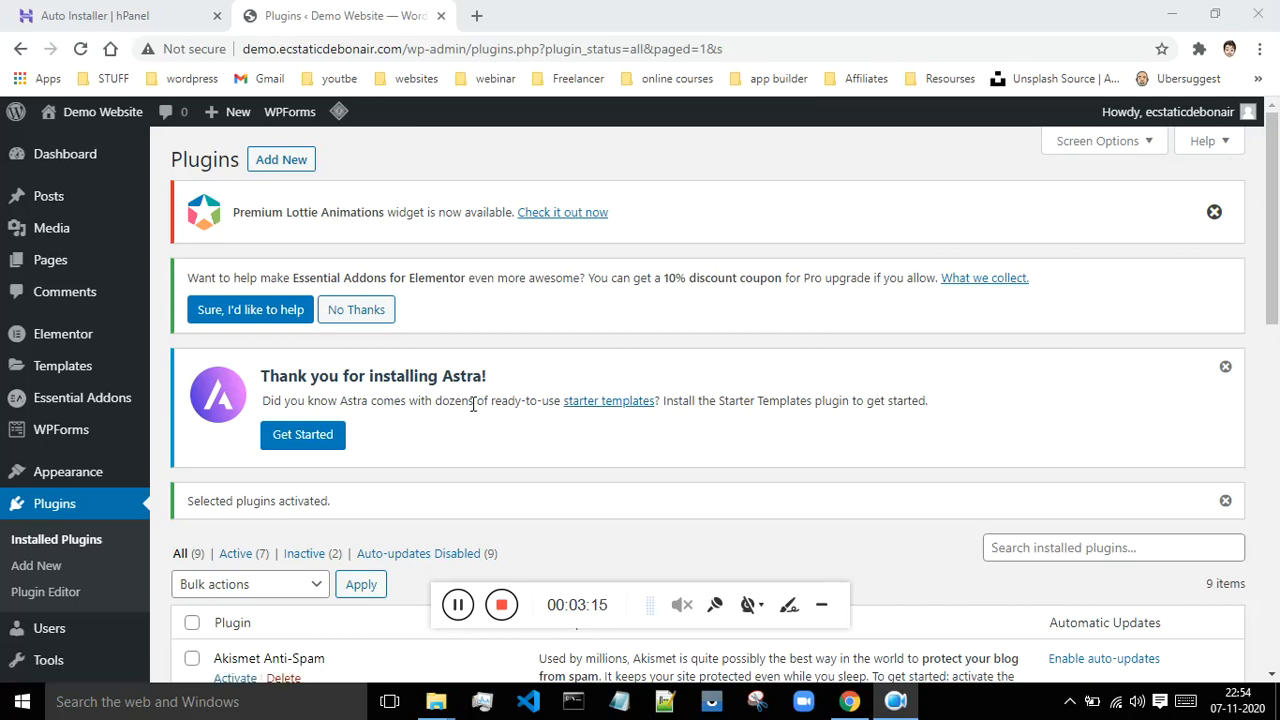
Step: Get started with Astra's starter templates from its welcome notice and choose Elementor as the page builder
drag(271, 373, 531, 370)
click(275, 435)
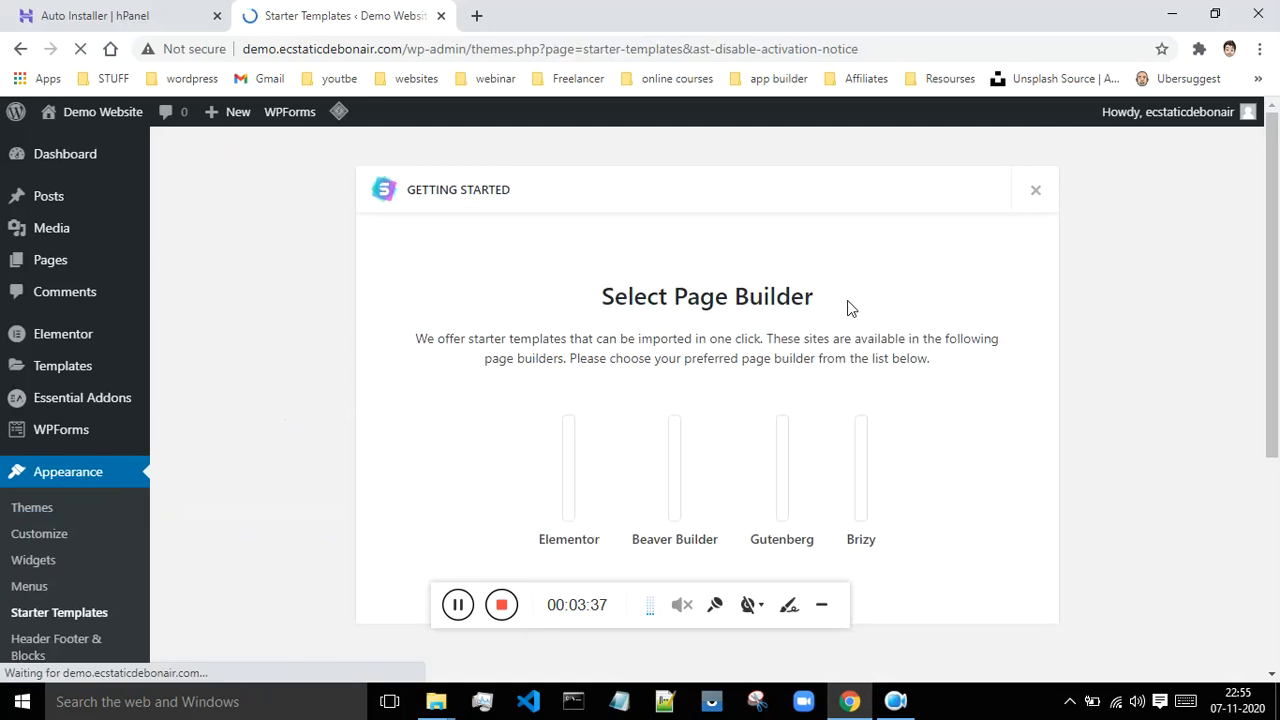
scroll(914, 323, down, 1)
scroll(976, 340, down, 2)
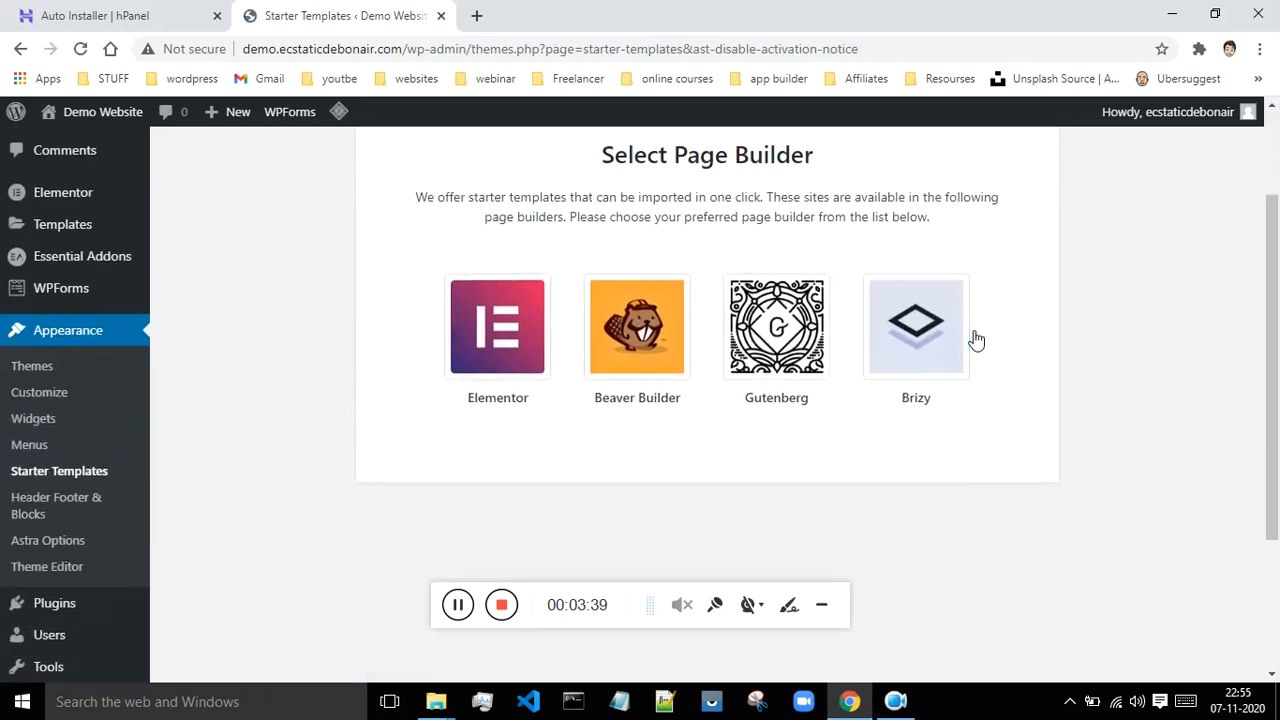
scroll(976, 340, up, 3)
click(520, 466)
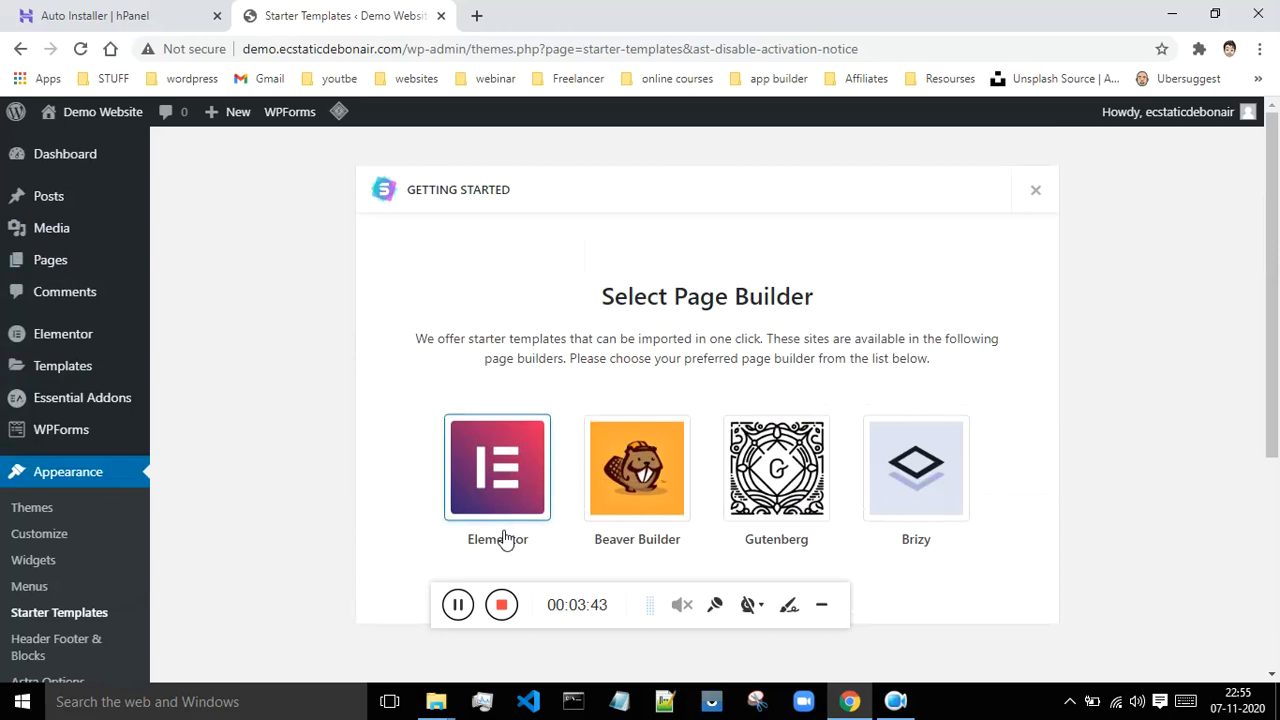
scroll(449, 397, down, 2)
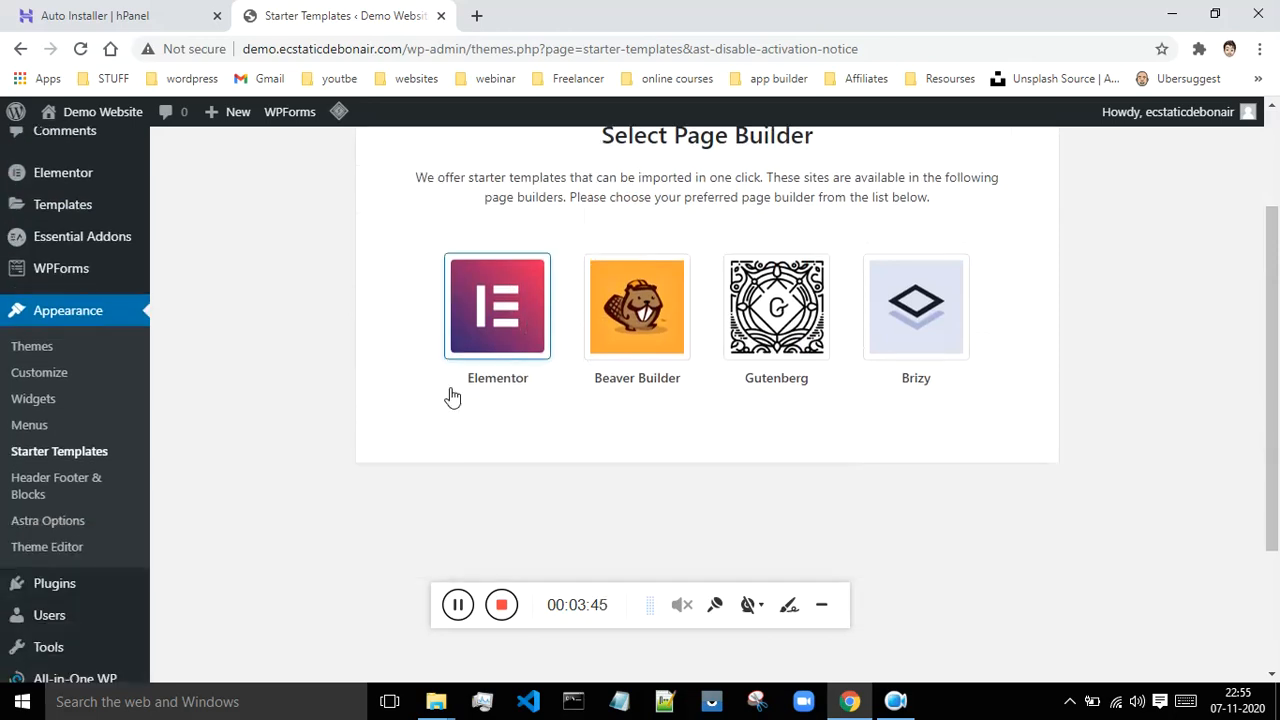
click(488, 308)
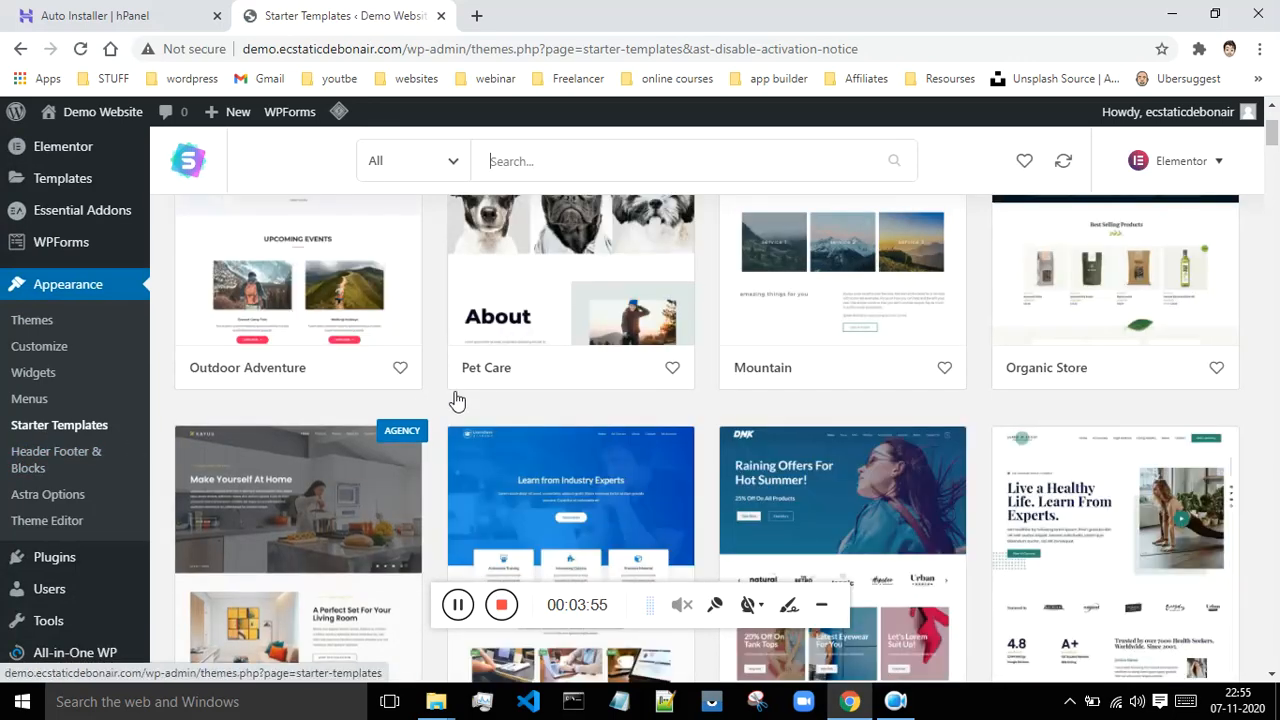
Step: Browse the Elementor starter template gallery, examining the available site designs and which ones carry the Agency label
scroll(442, 403, up, 2)
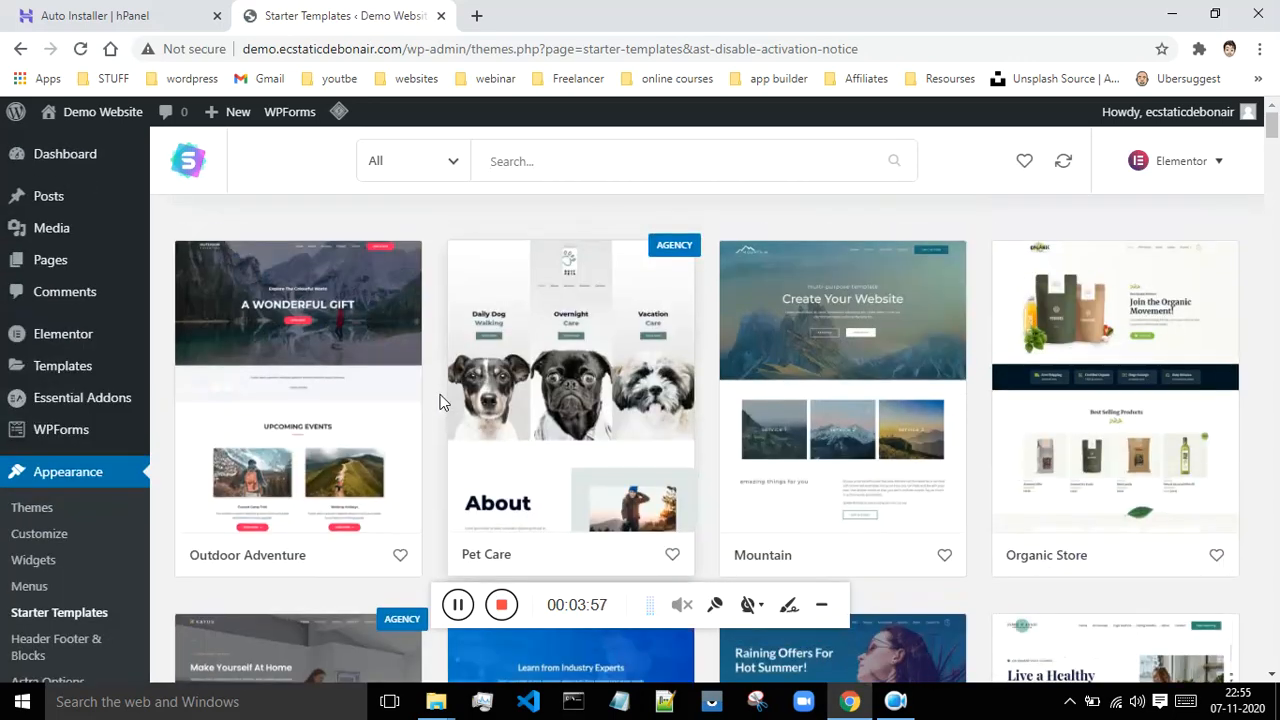
scroll(442, 403, down, 1)
scroll(442, 403, up, 1)
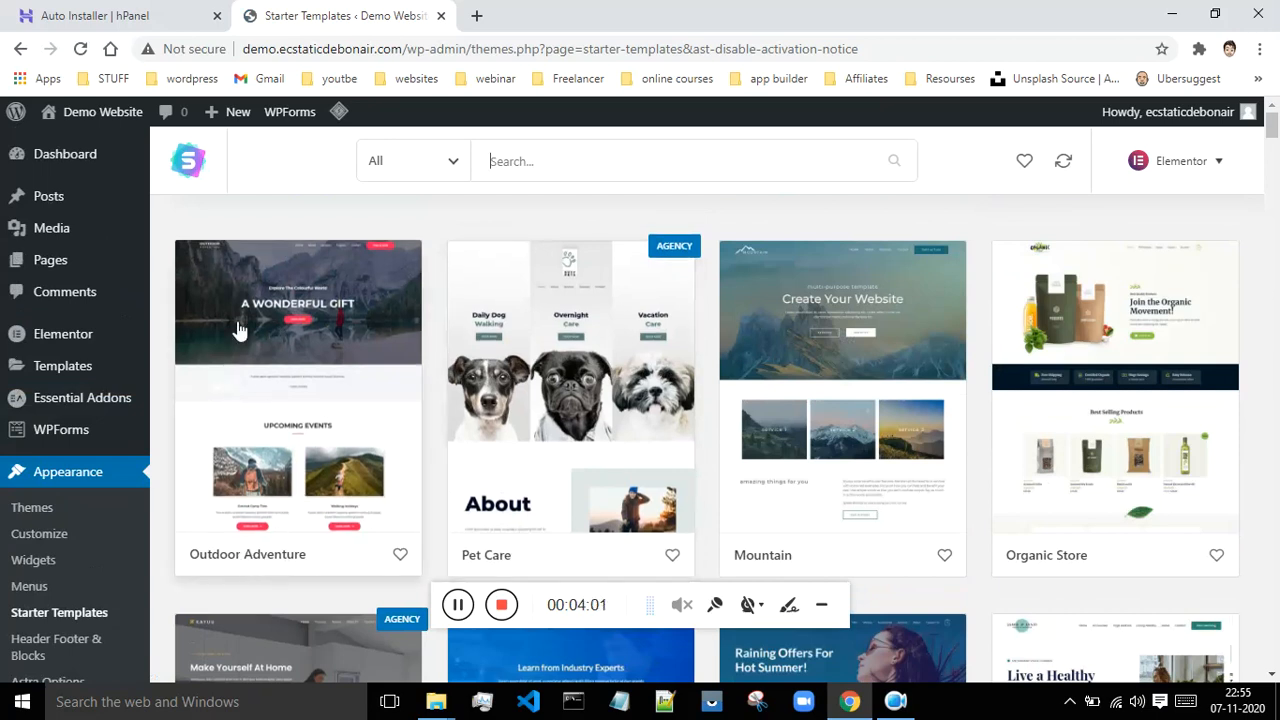
scroll(420, 343, down, 1)
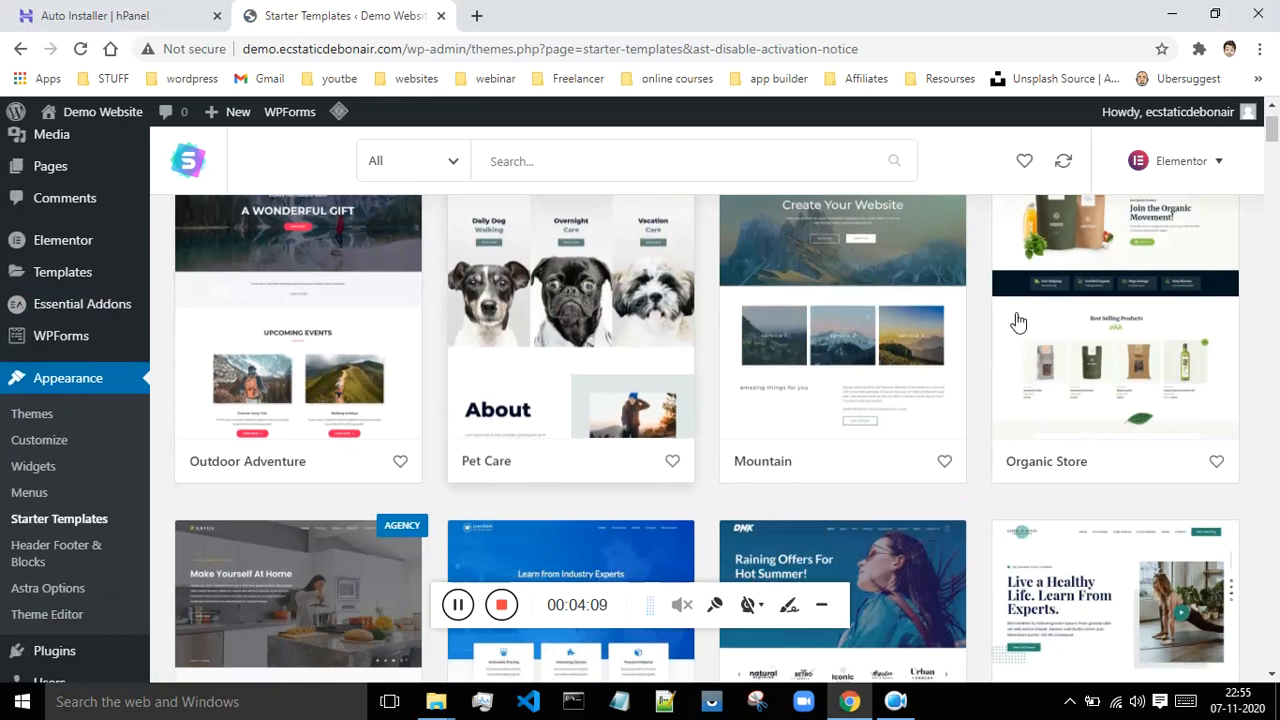
scroll(1135, 315, down, 3)
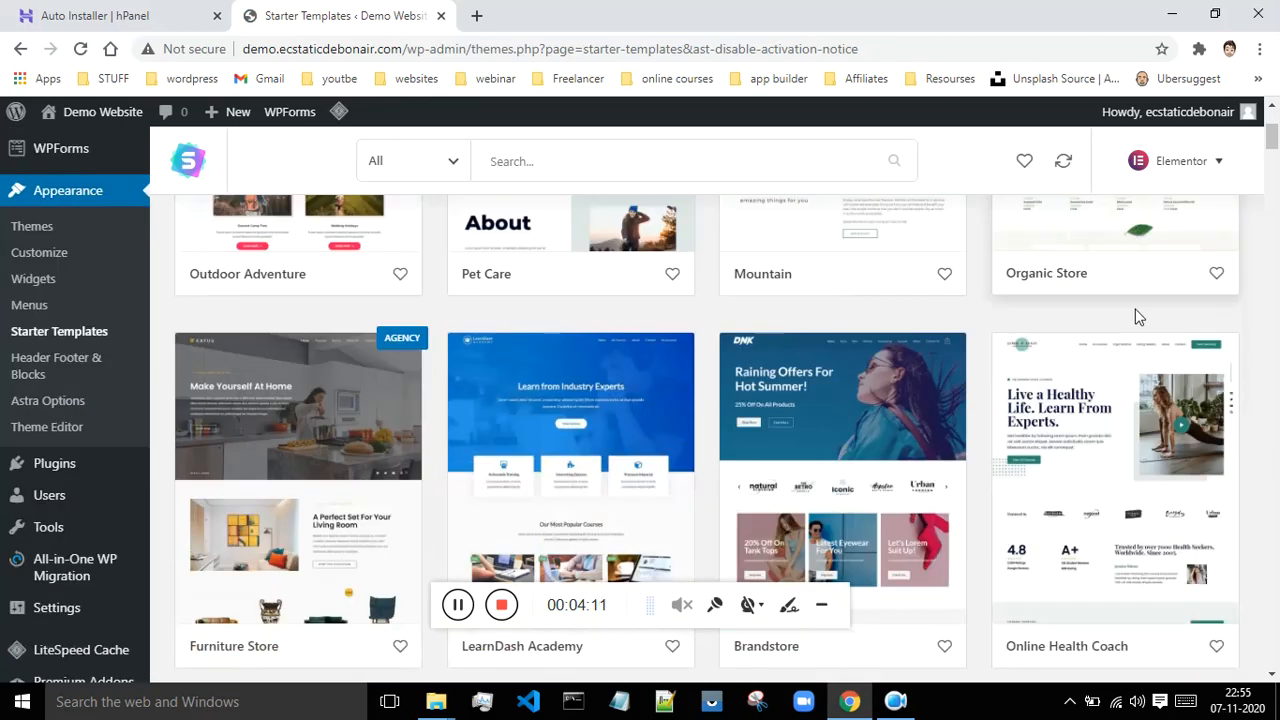
scroll(1135, 315, down, 2)
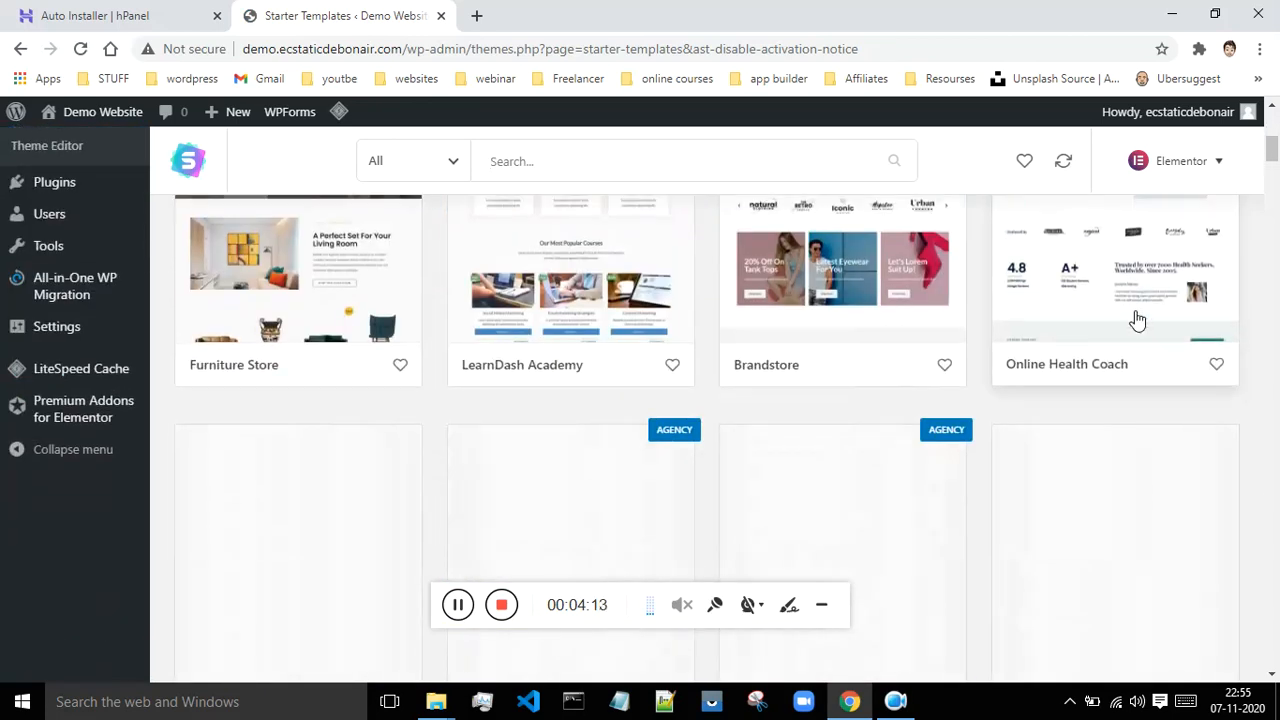
scroll(1137, 319, up, 1)
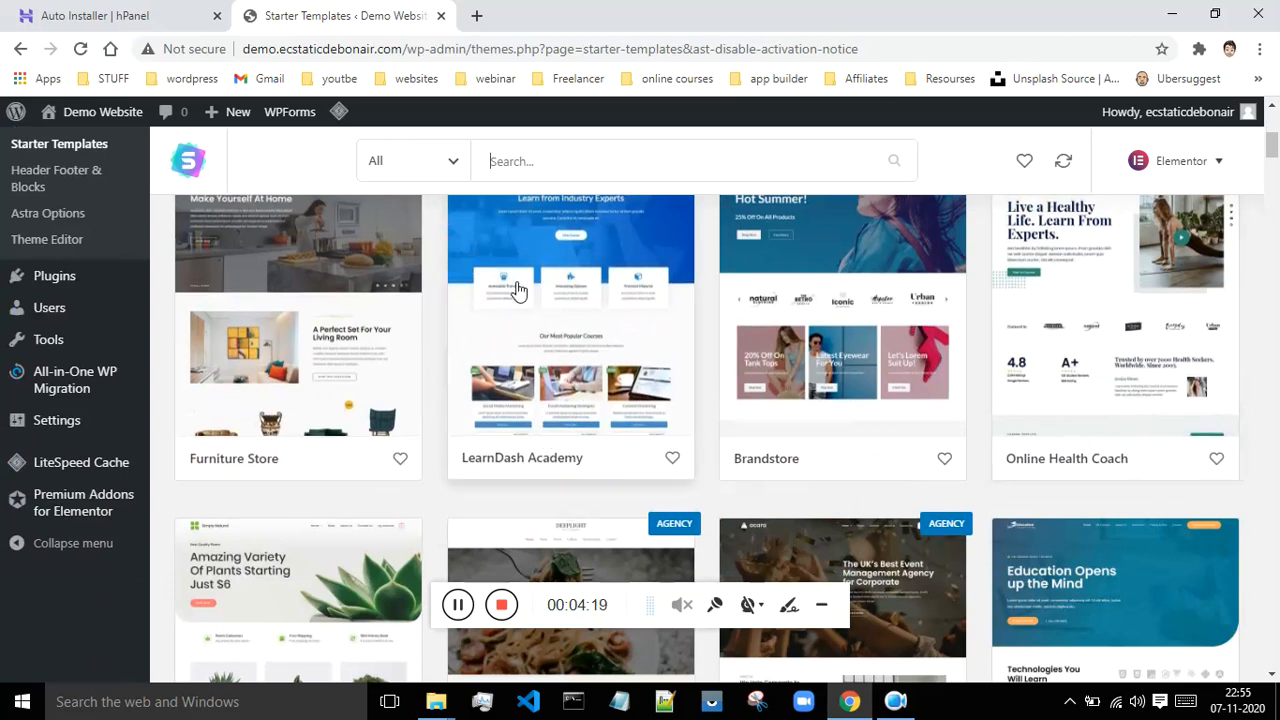
scroll(515, 343, up, 1)
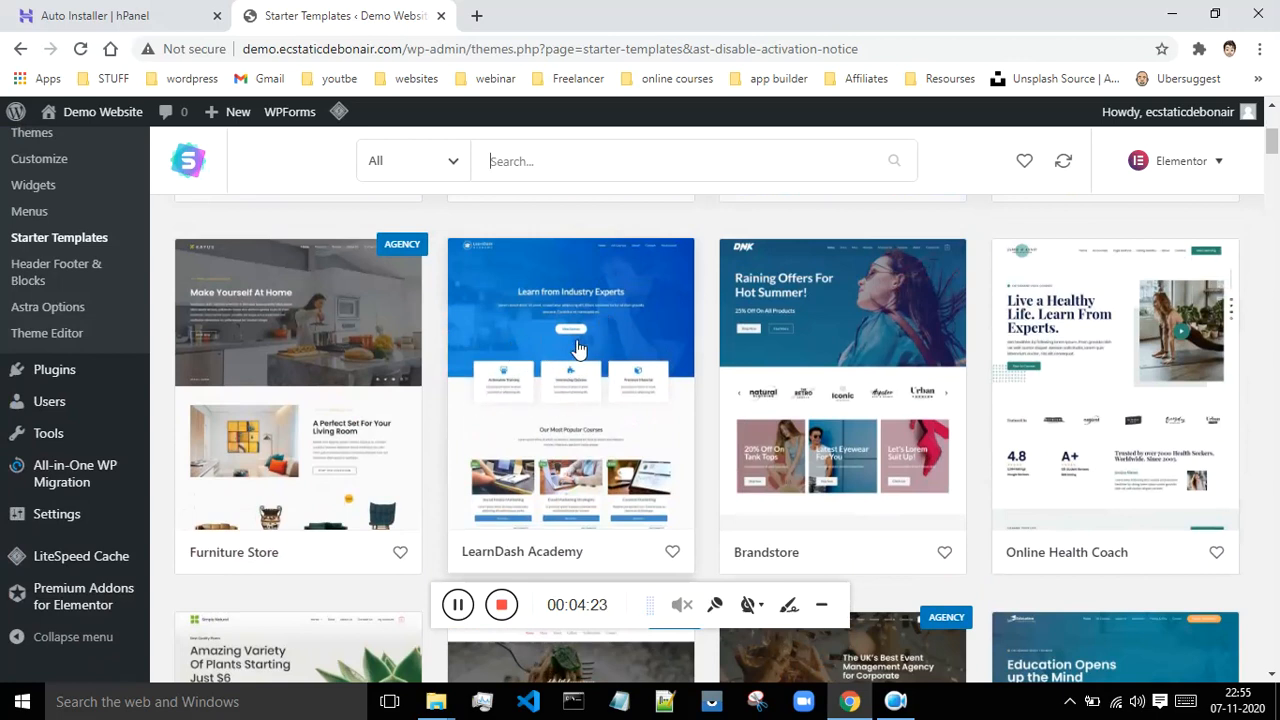
scroll(580, 343, down, 7)
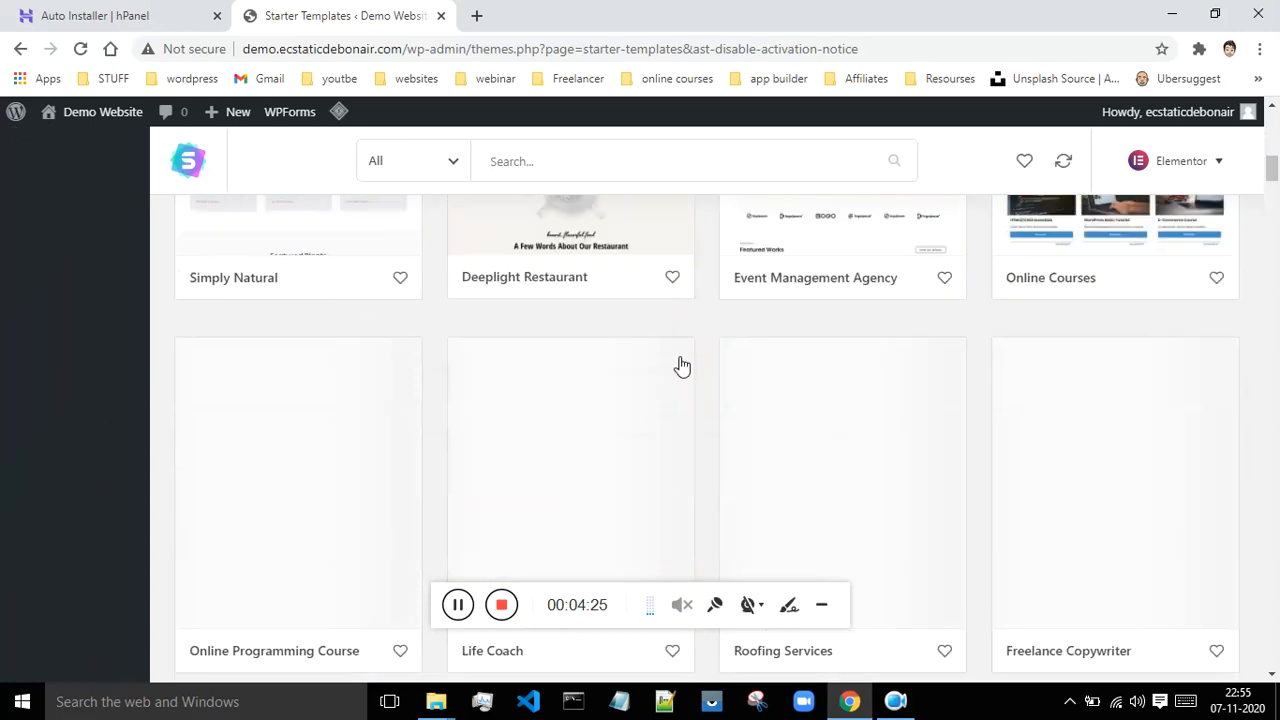
scroll(640, 376, down, 2)
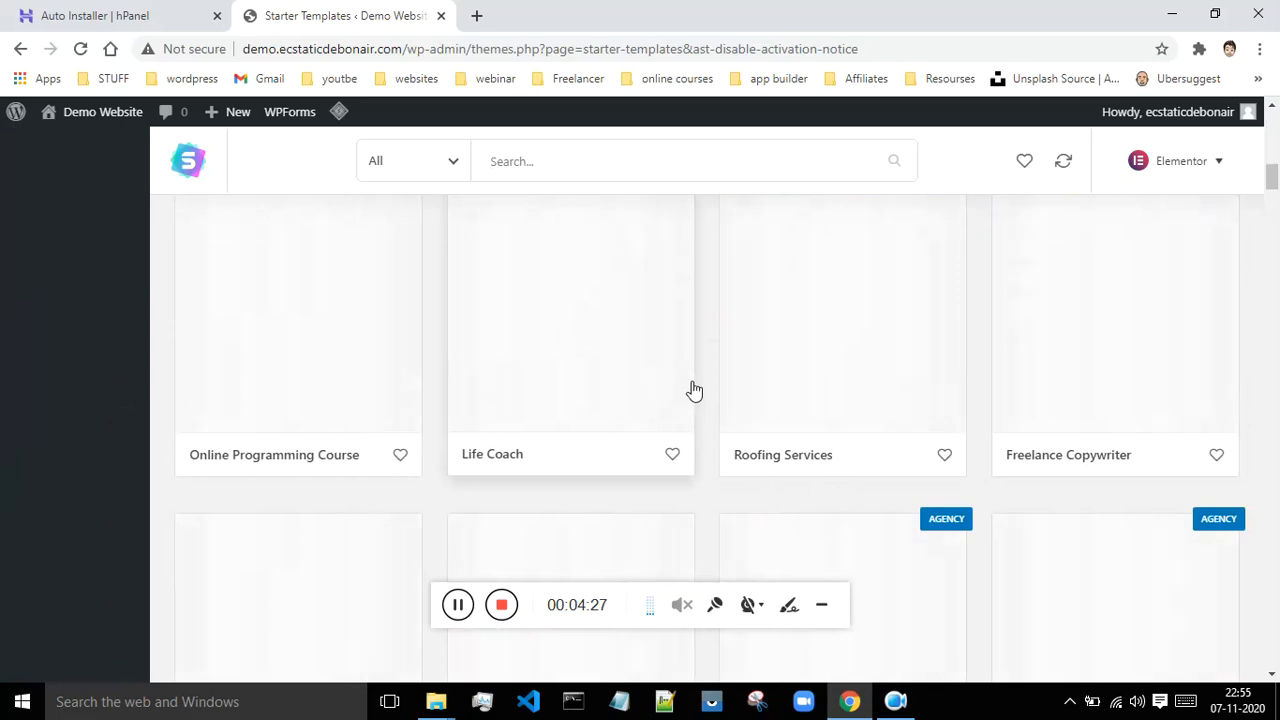
scroll(694, 390, down, 1)
scroll(697, 390, down, 2)
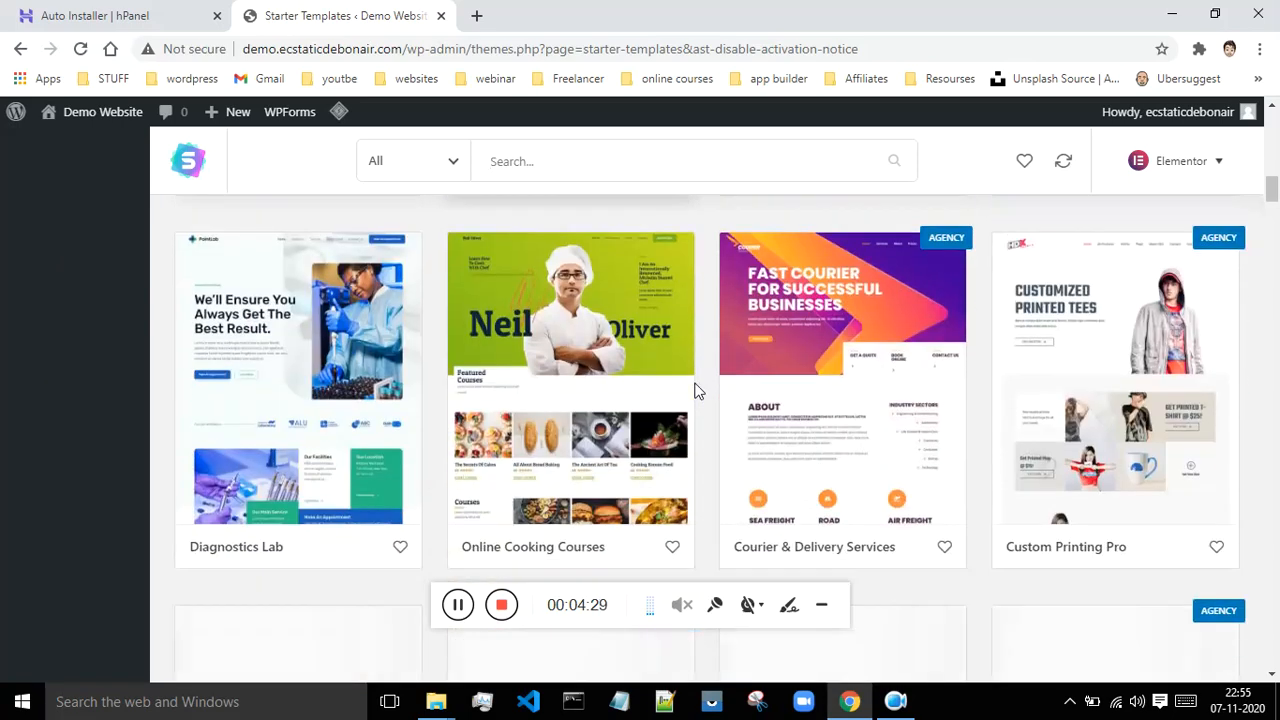
scroll(697, 390, down, 3)
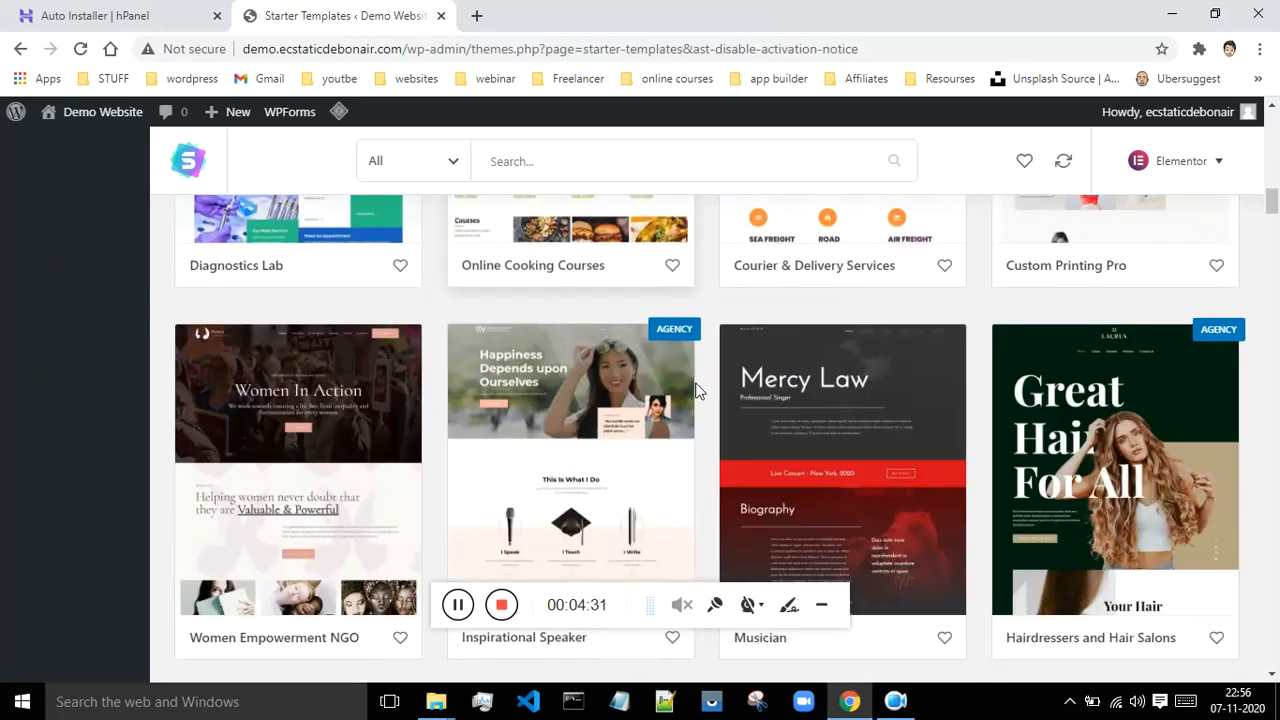
scroll(697, 390, down, 2)
scroll(697, 390, down, 2)
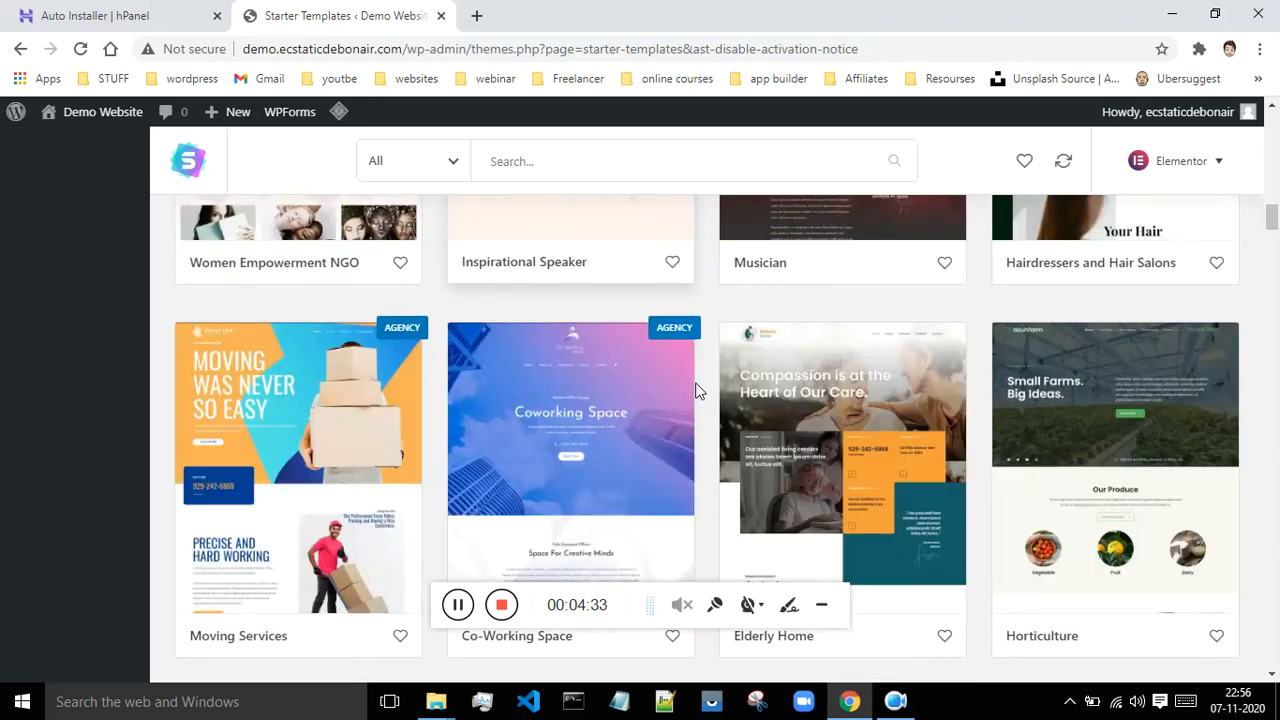
scroll(697, 390, down, 2)
scroll(697, 390, down, 3)
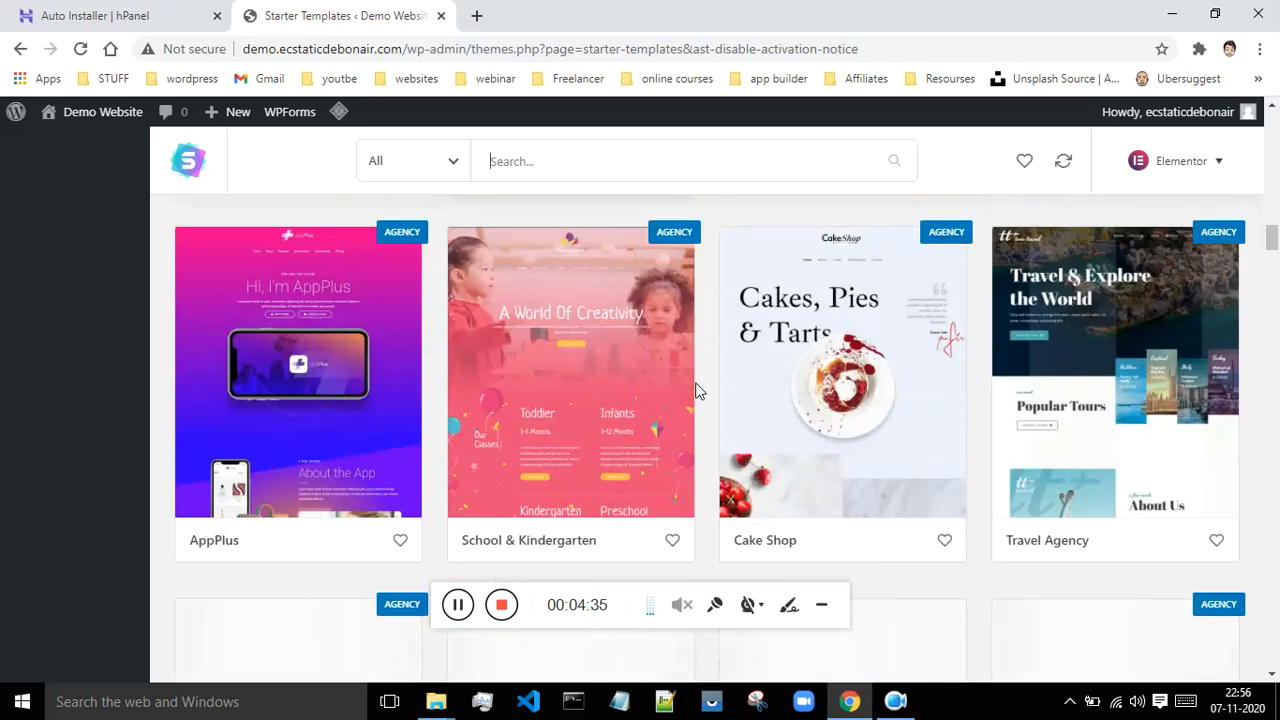
scroll(697, 391, down, 2)
scroll(697, 391, down, 4)
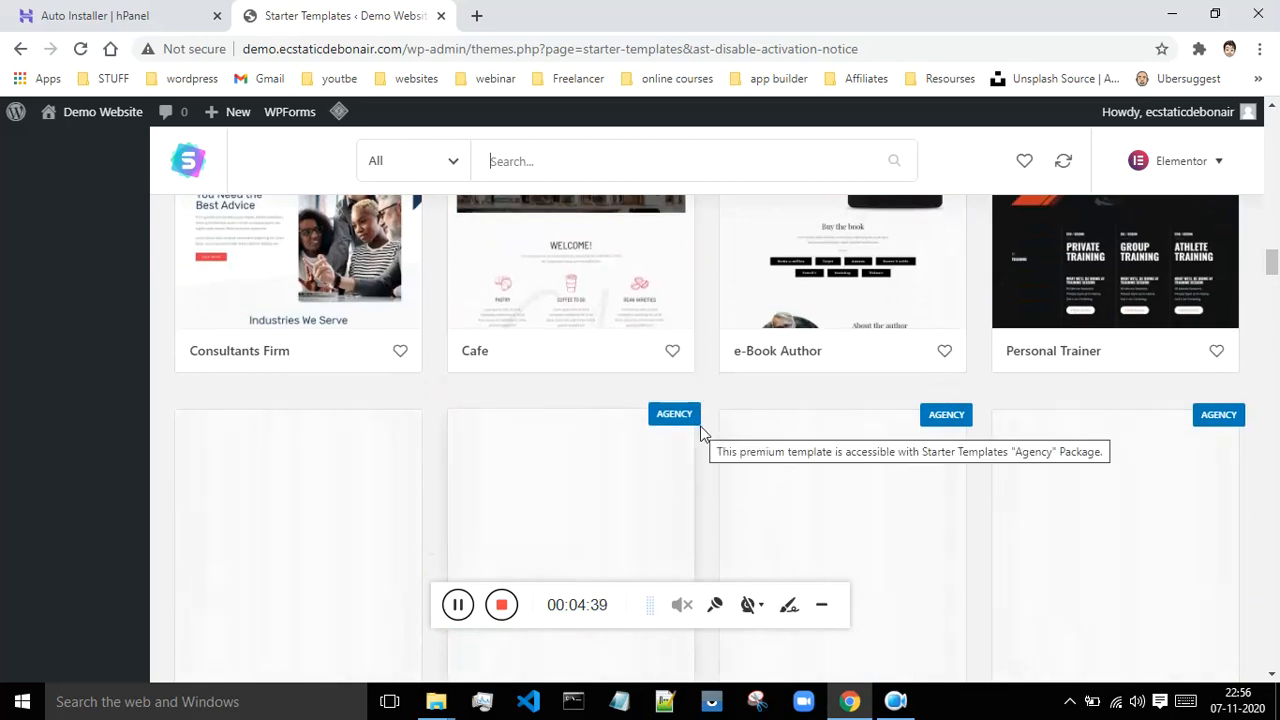
scroll(703, 433, up, 4)
scroll(700, 433, down, 15)
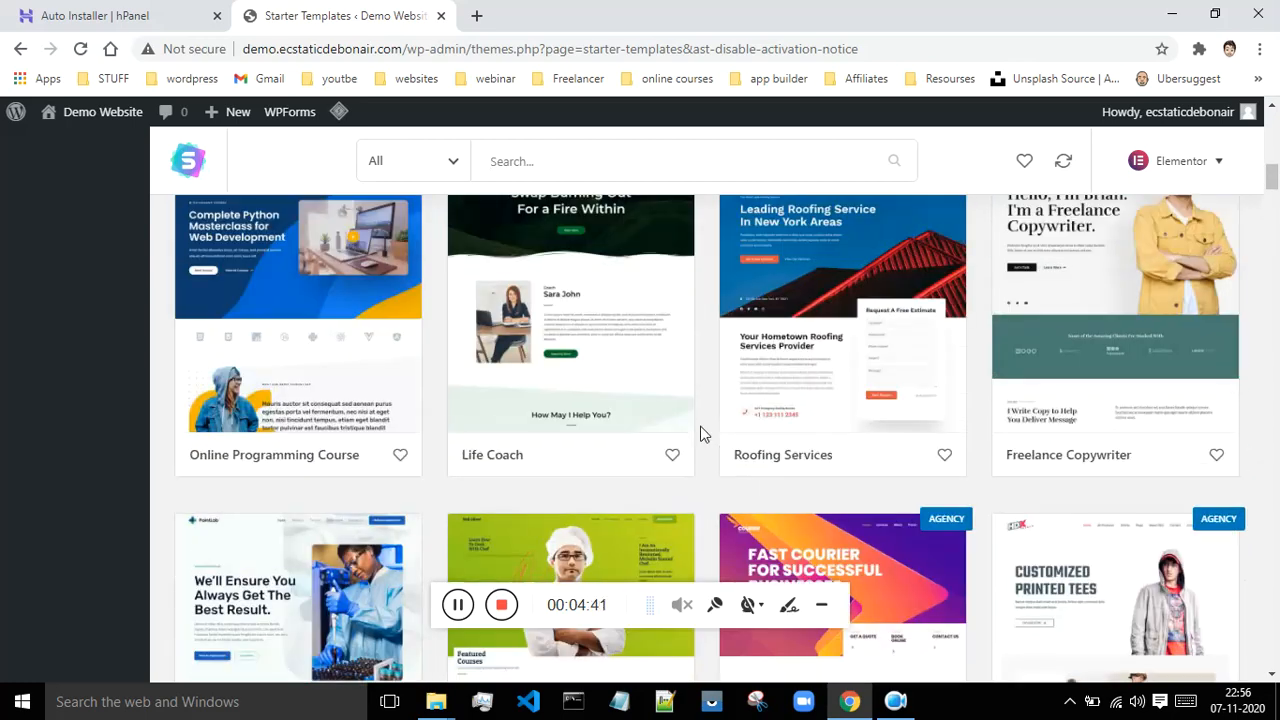
scroll(700, 433, up, 12)
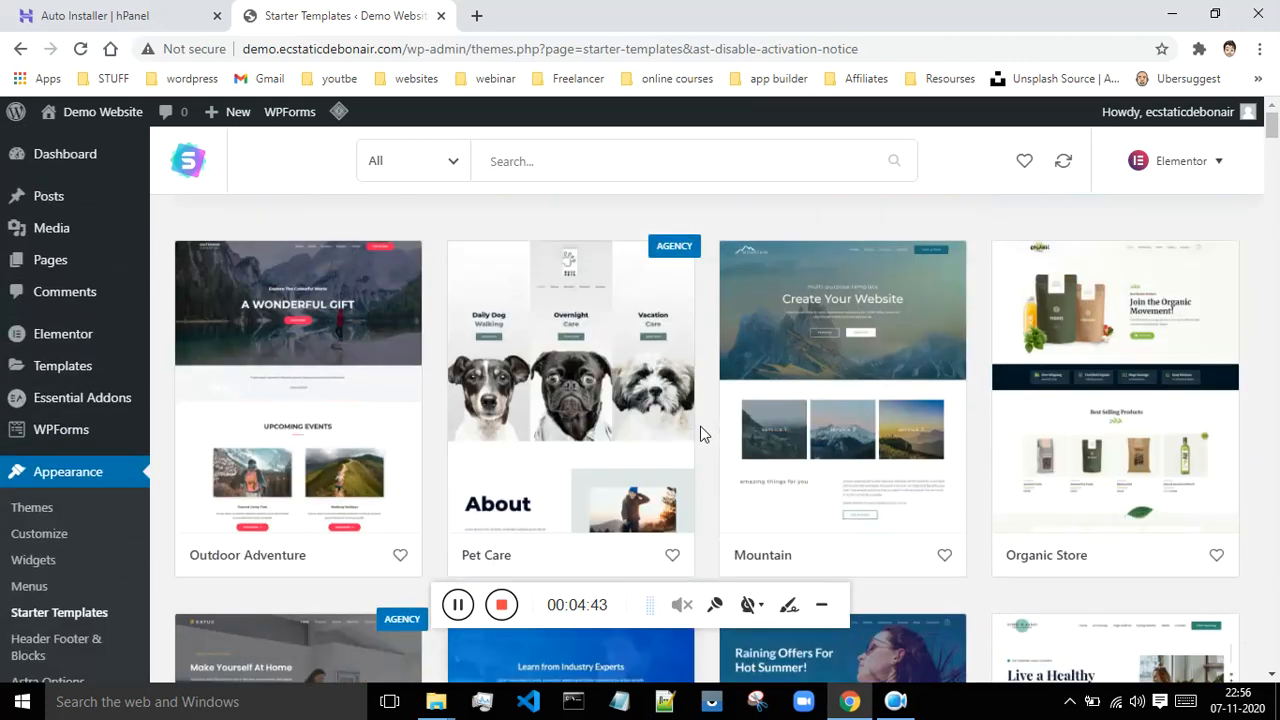
Step: Search the starter templates for PERSONAL and look through the matching site designs
click(575, 163)
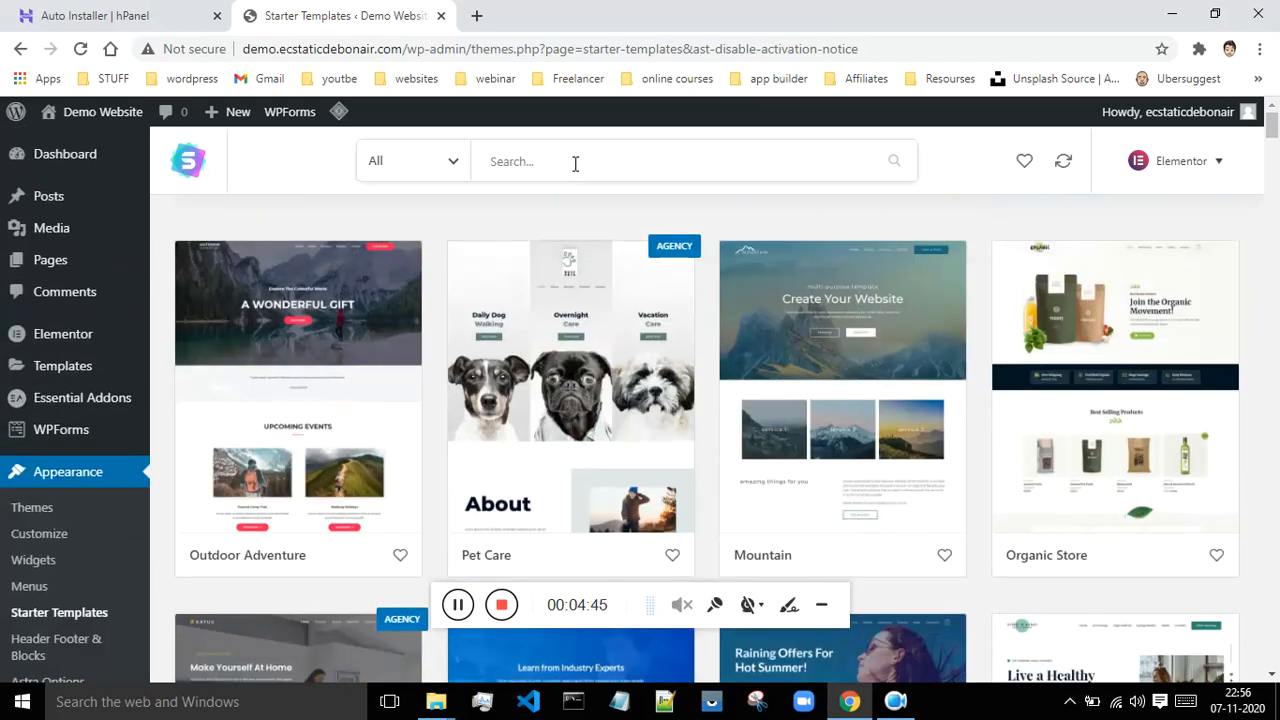
text(P)
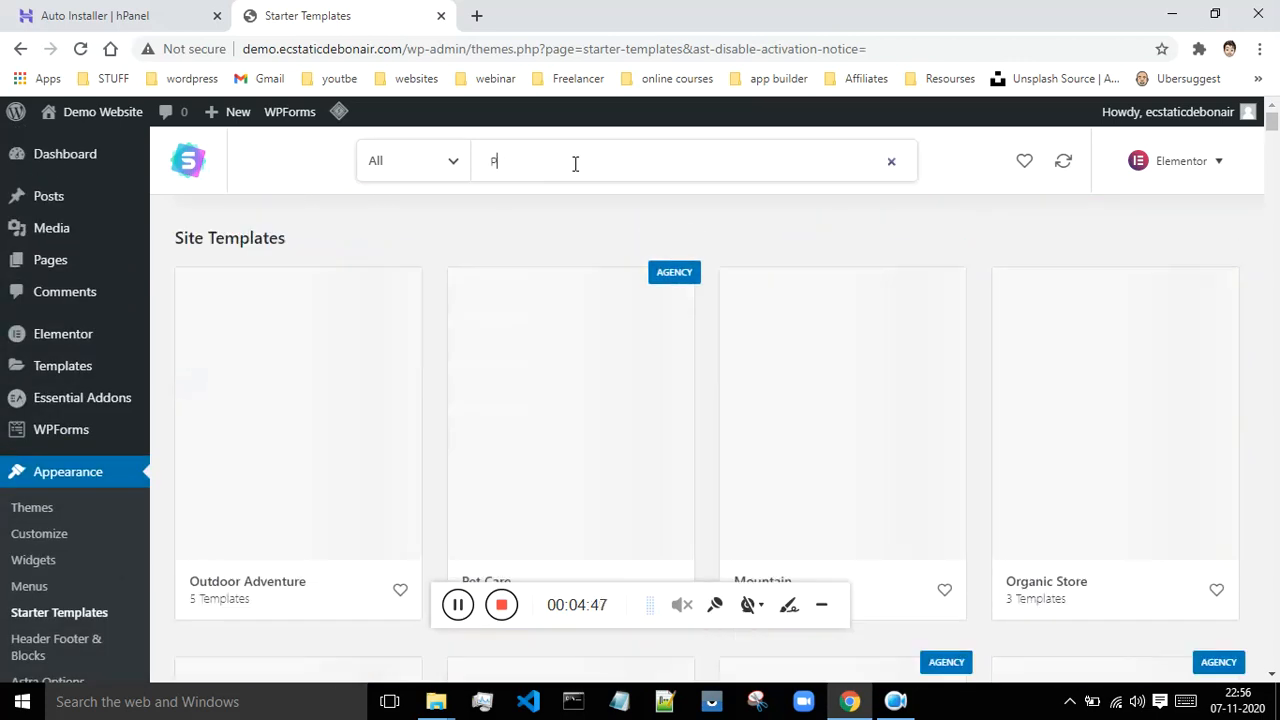
text(ERSONAL)
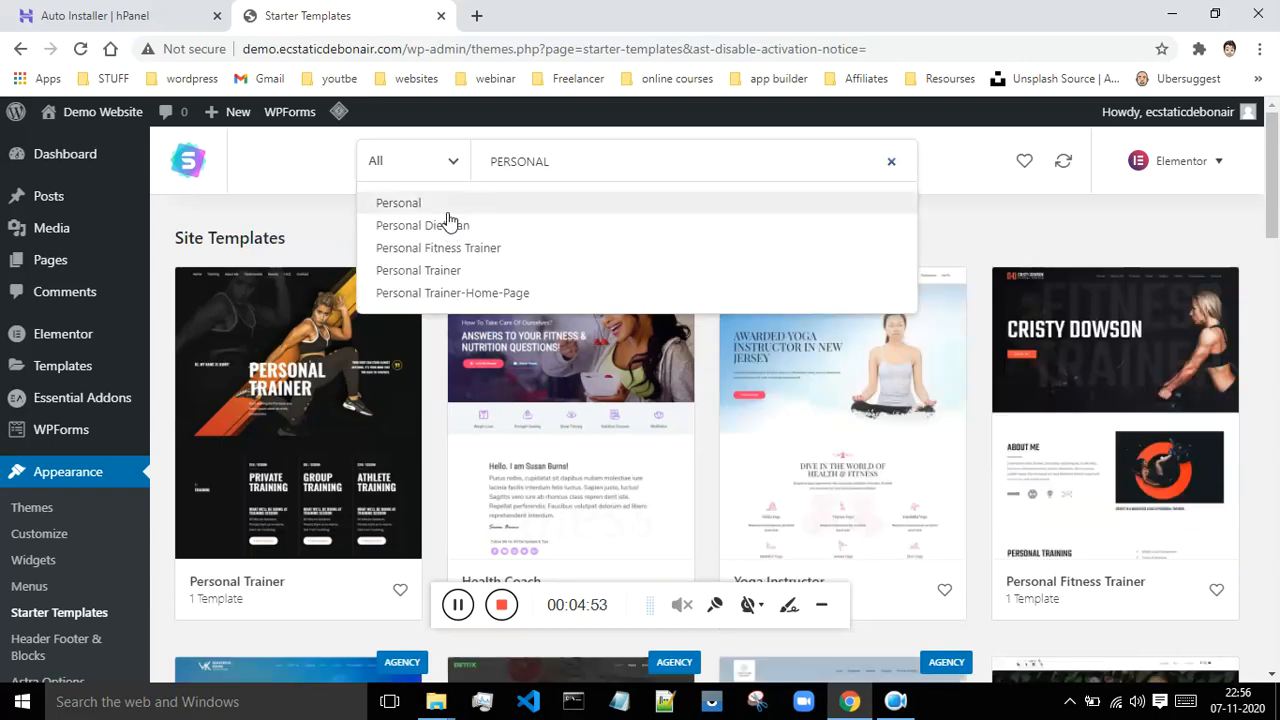
click(991, 220)
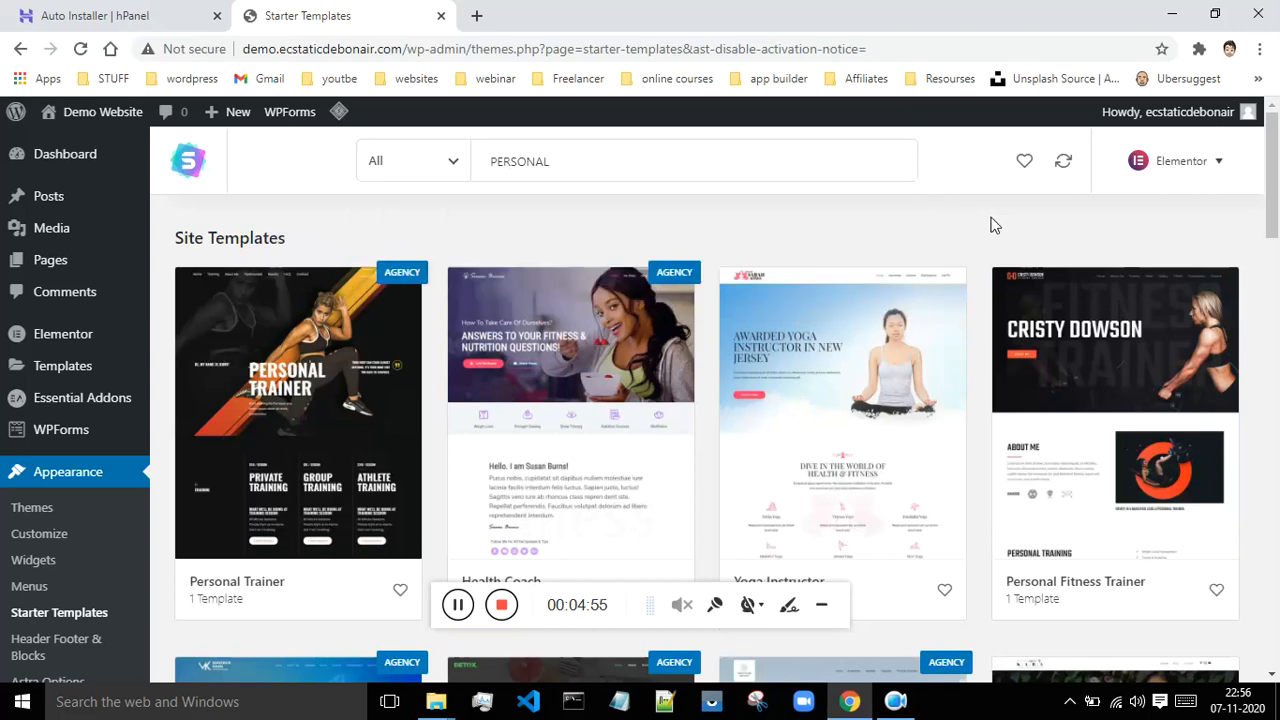
scroll(991, 220, down, 2)
scroll(993, 232, down, 2)
scroll(993, 238, down, 2)
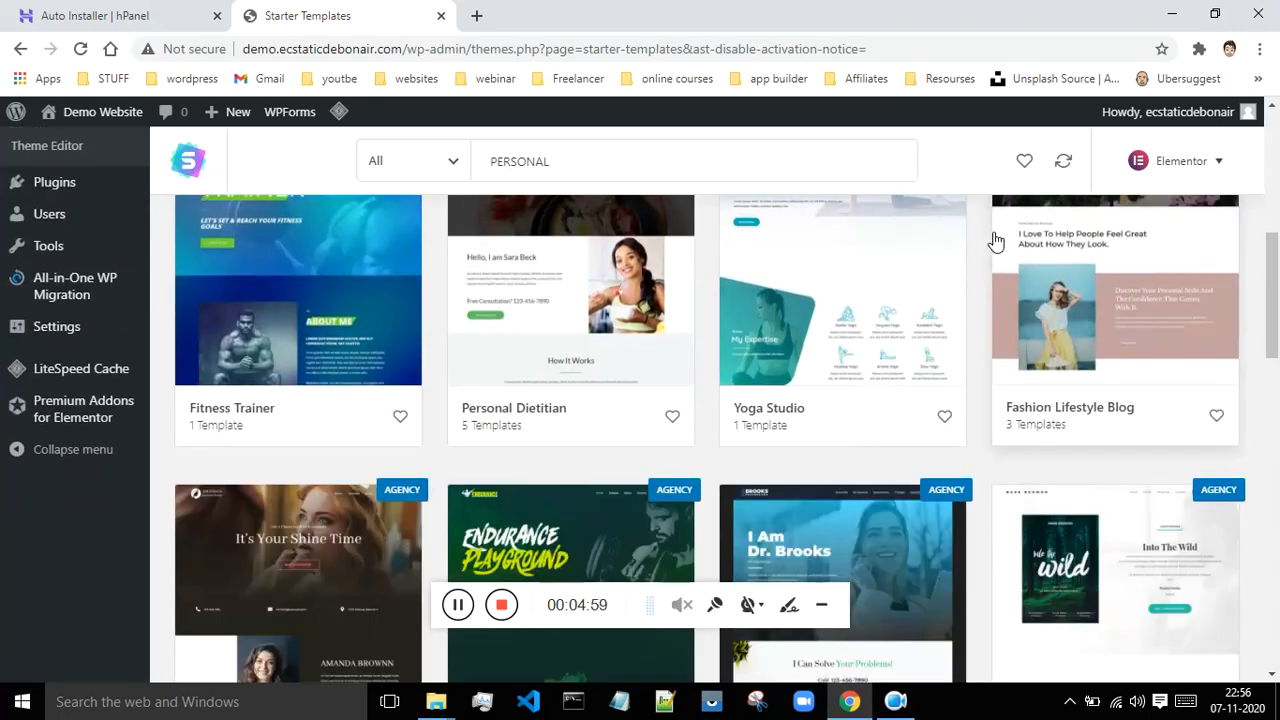
Step: Search the starter templates for BLOG instead and open the Freelance Copywriter template
scroll(995, 241, up, 5)
drag(646, 157, 397, 170)
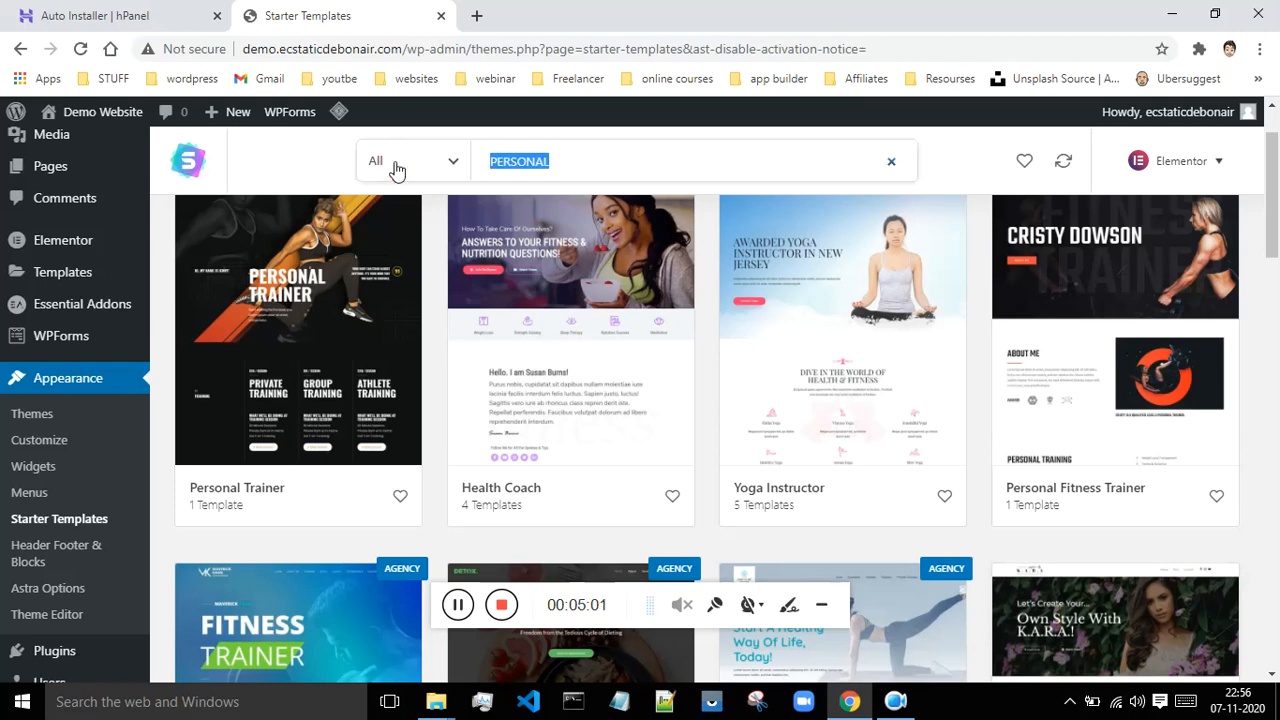
text(BLOG)
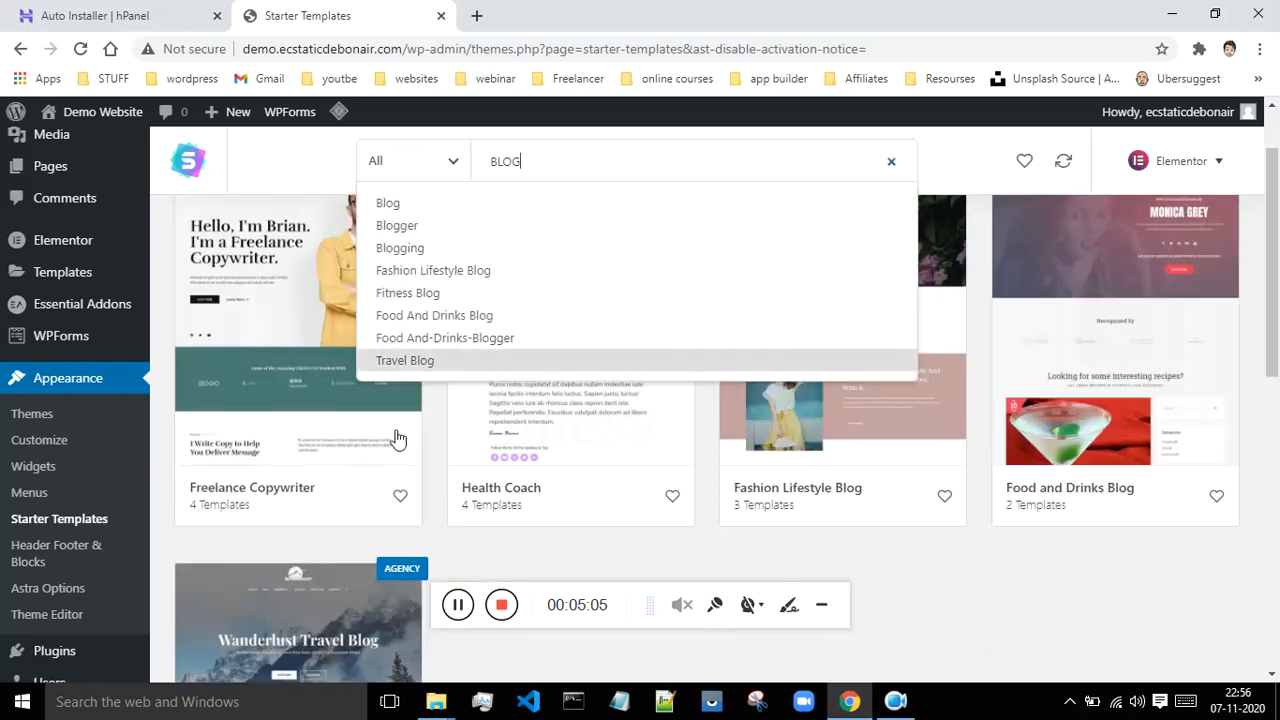
click(1013, 595)
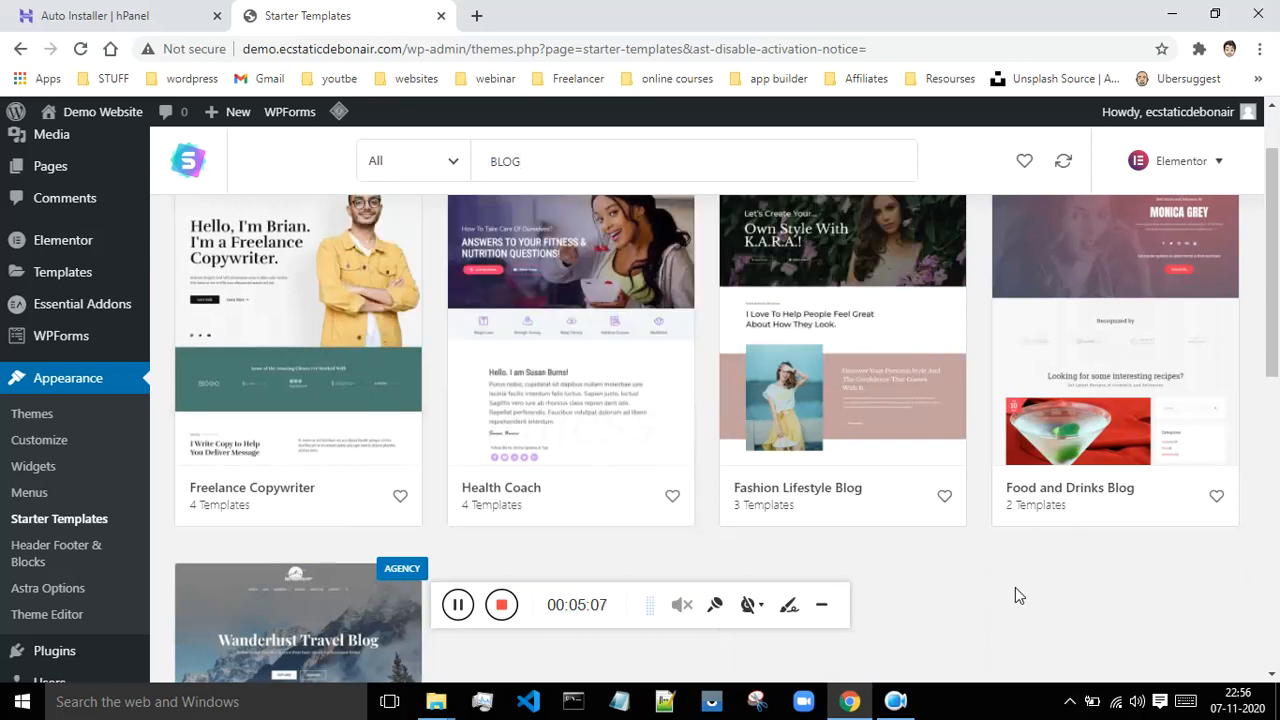
scroll(1015, 595, down, 1)
scroll(1018, 590, up, 2)
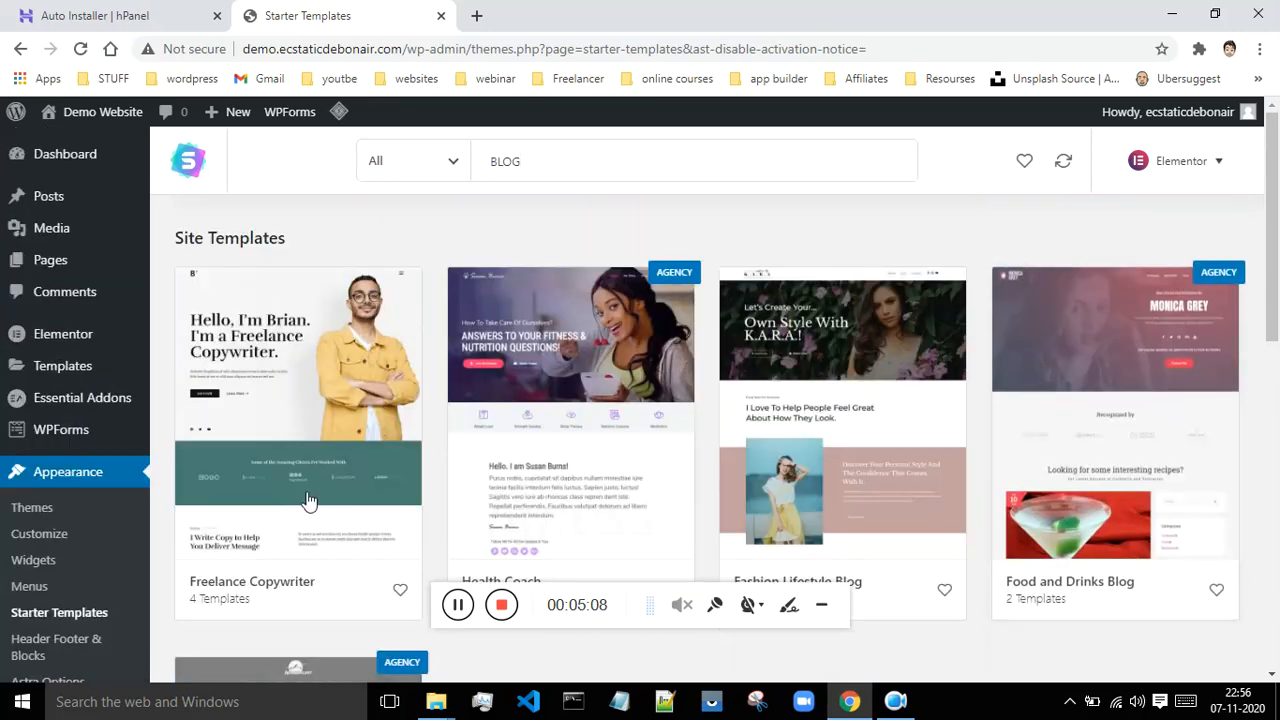
click(305, 440)
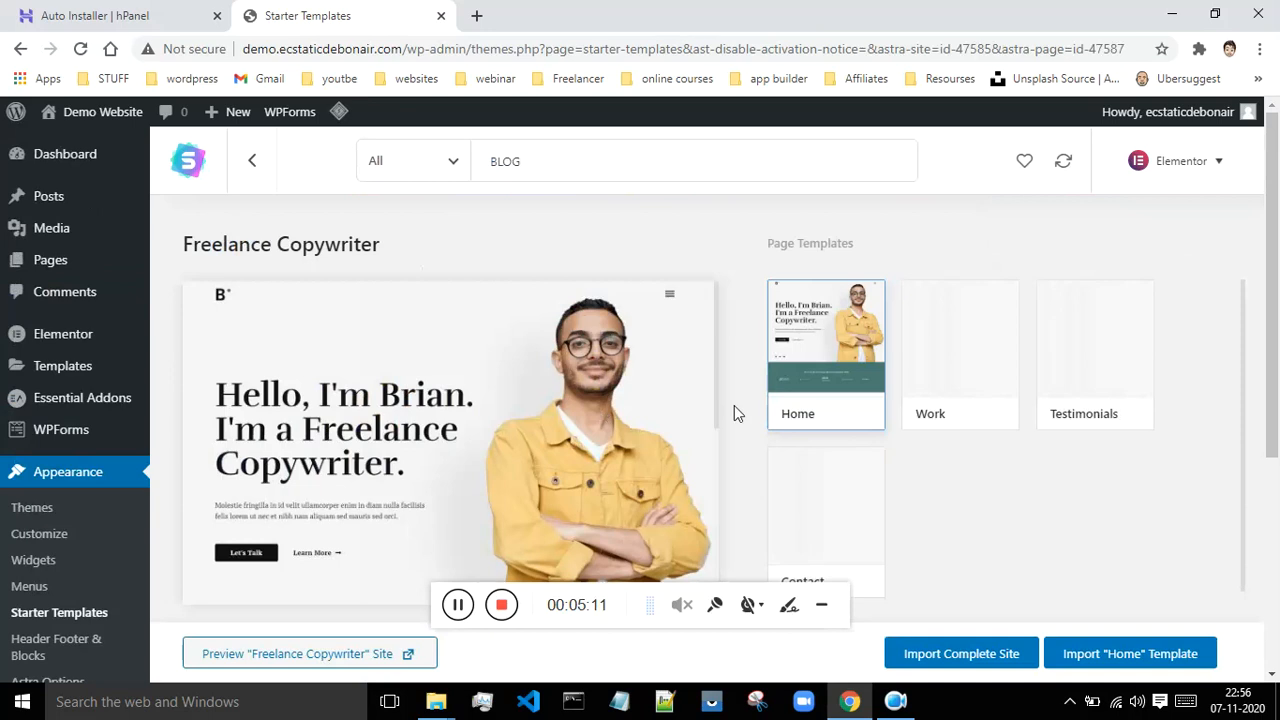
Step: Preview the Freelance Copywriter template's Home, Work, Testimonials and Contact page designs
scroll(620, 393, down, 1)
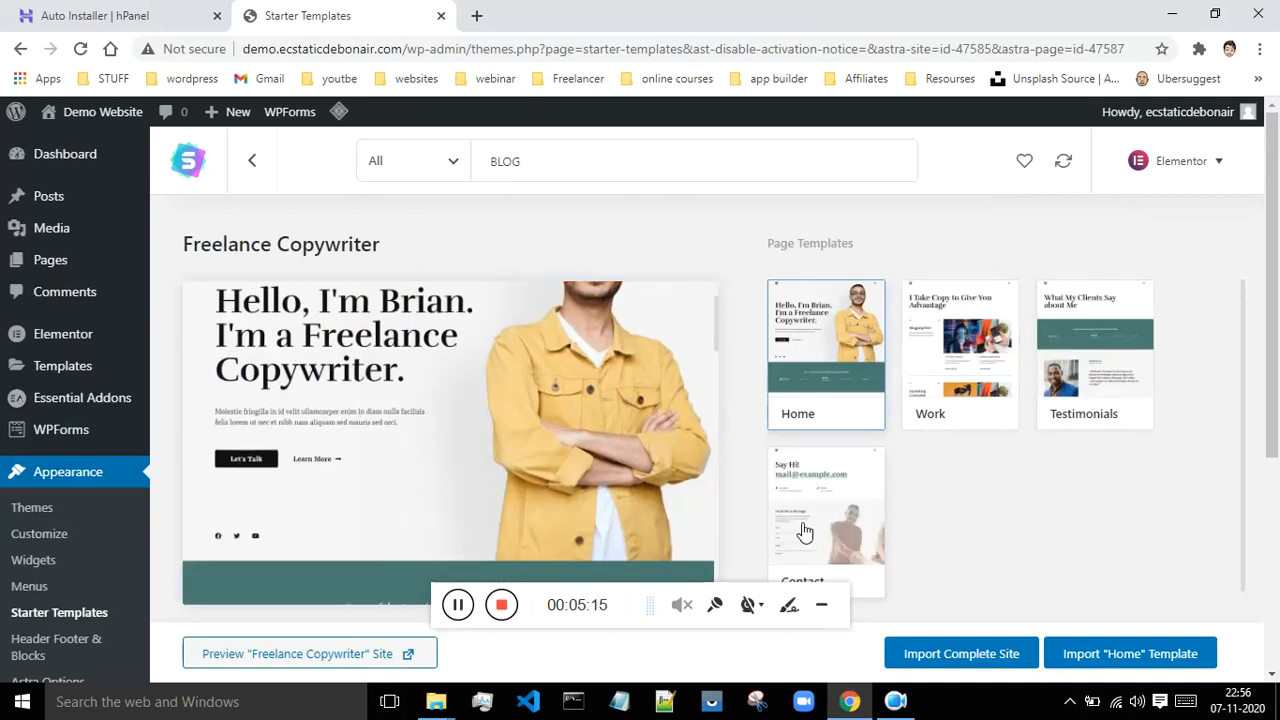
scroll(945, 405, down, 1)
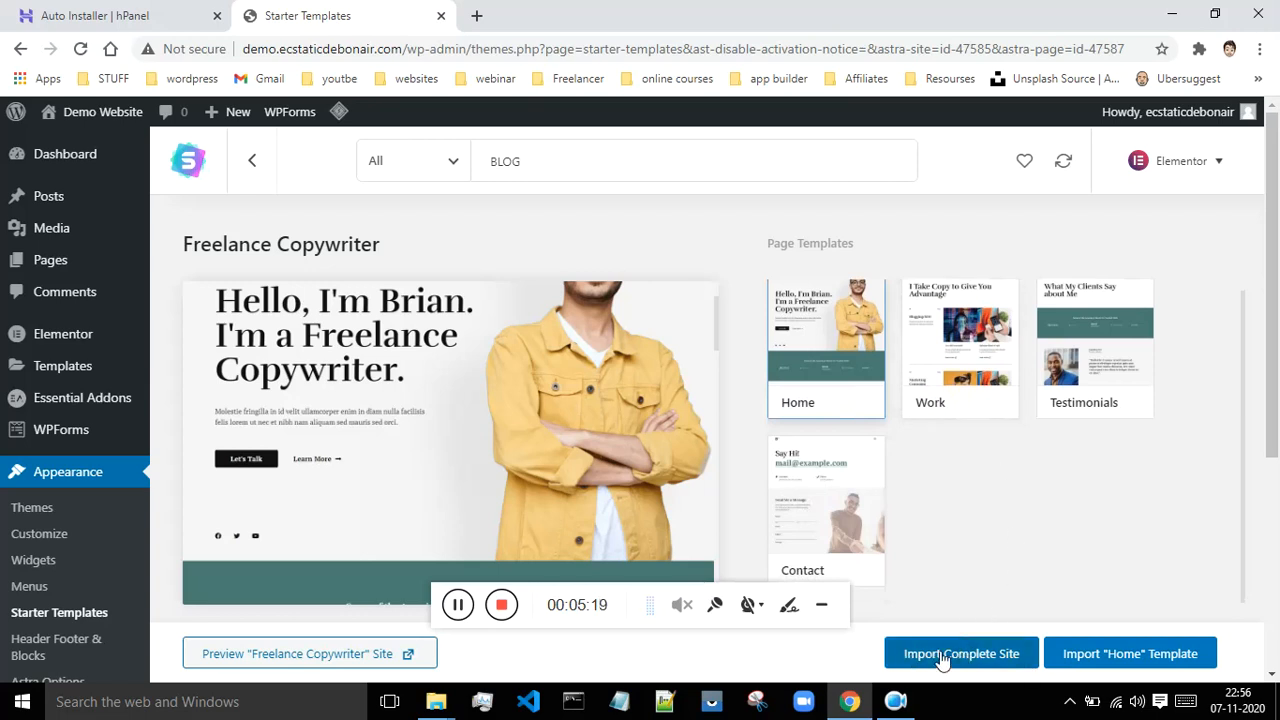
click(955, 345)
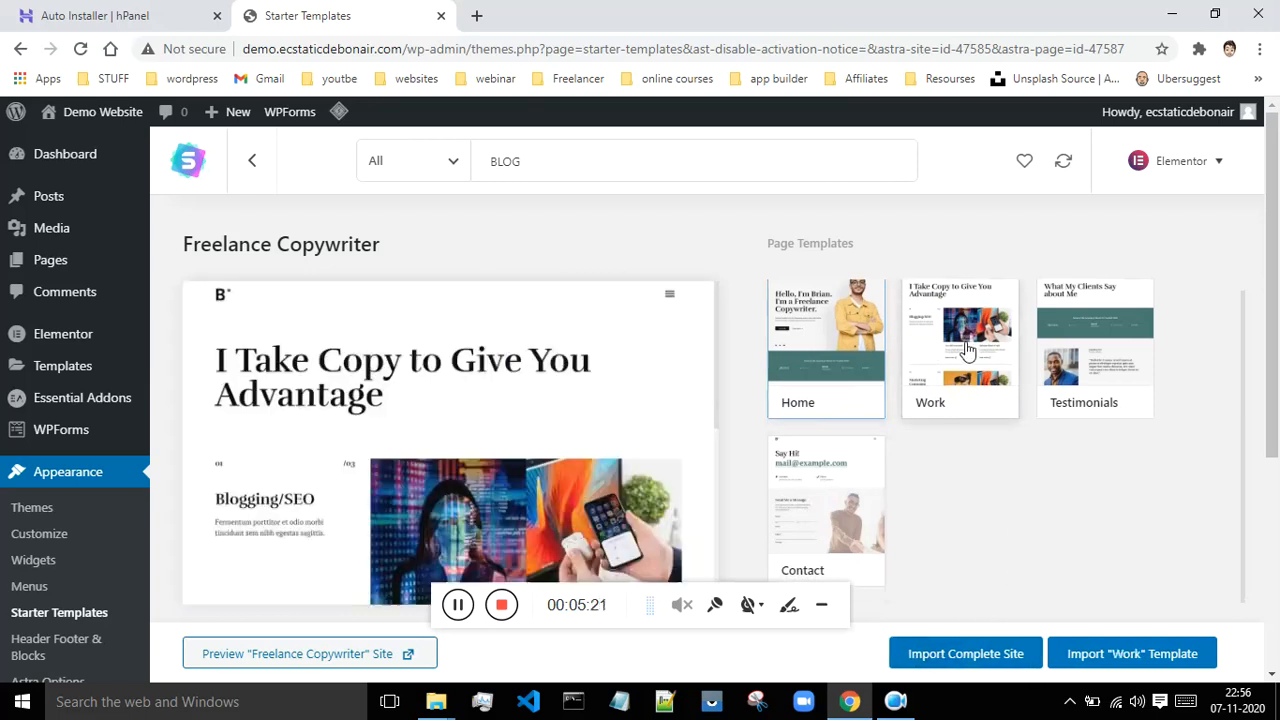
click(1085, 342)
click(851, 497)
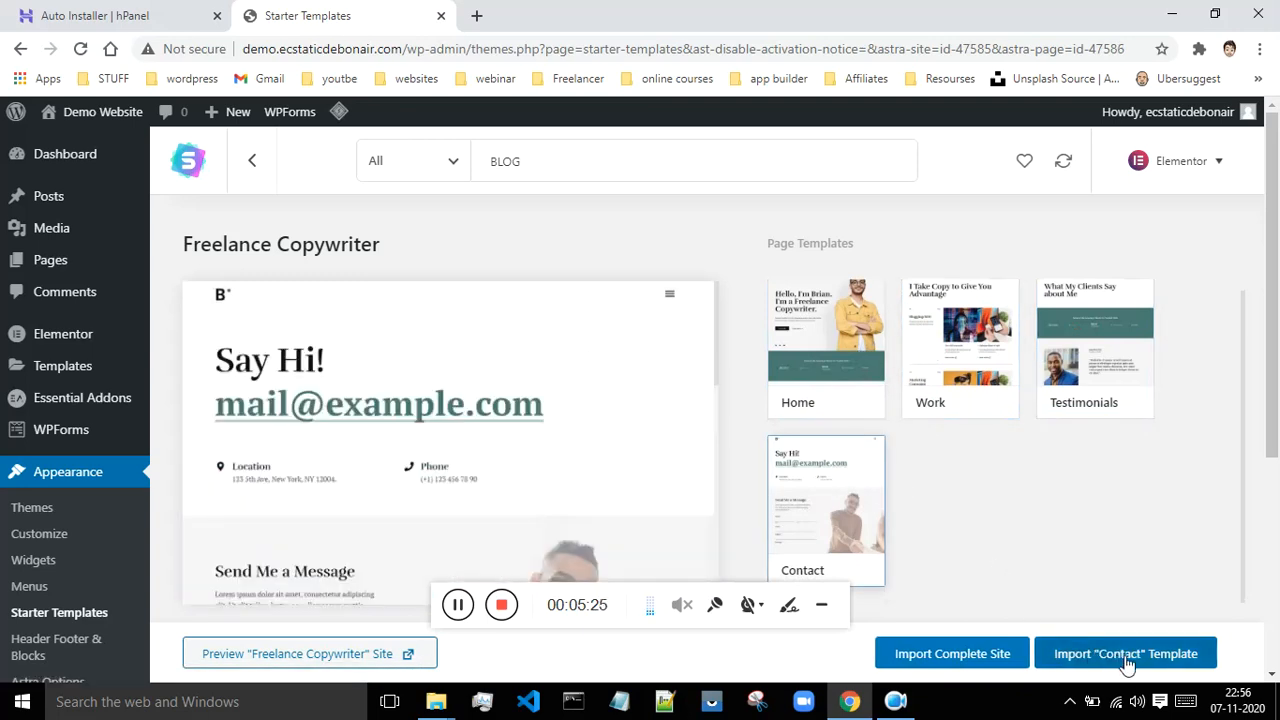
click(818, 378)
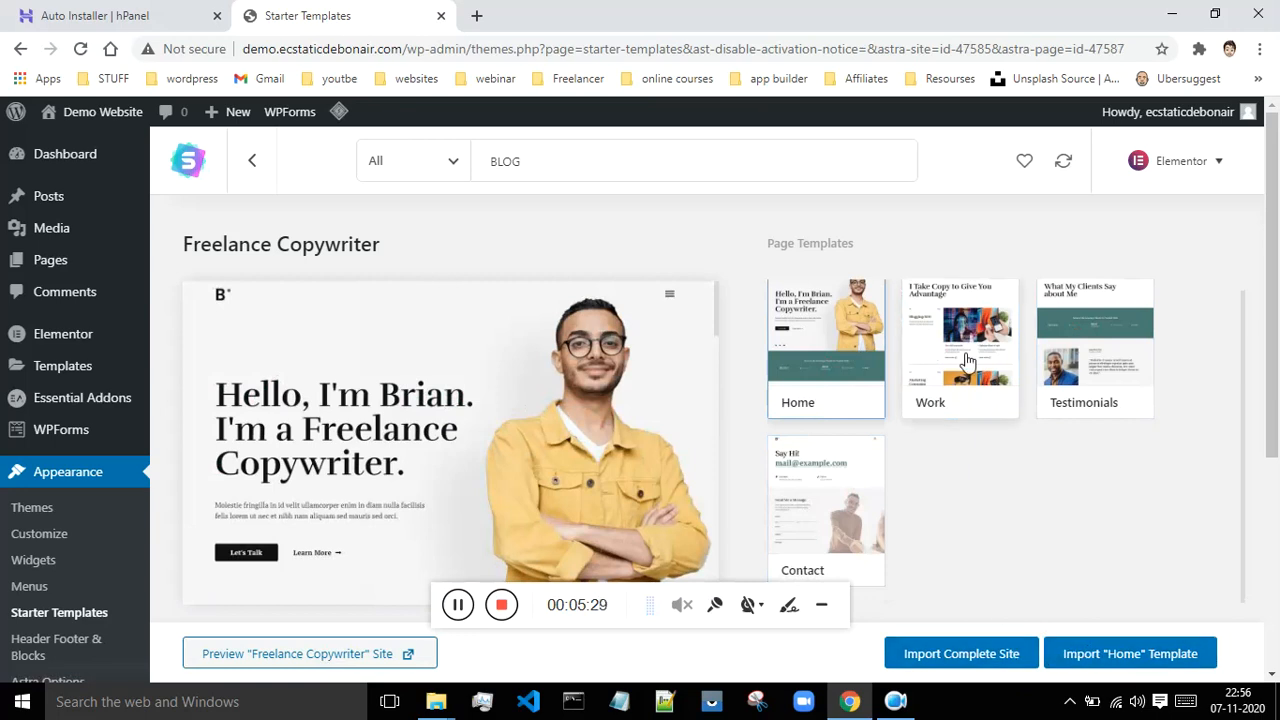
click(926, 396)
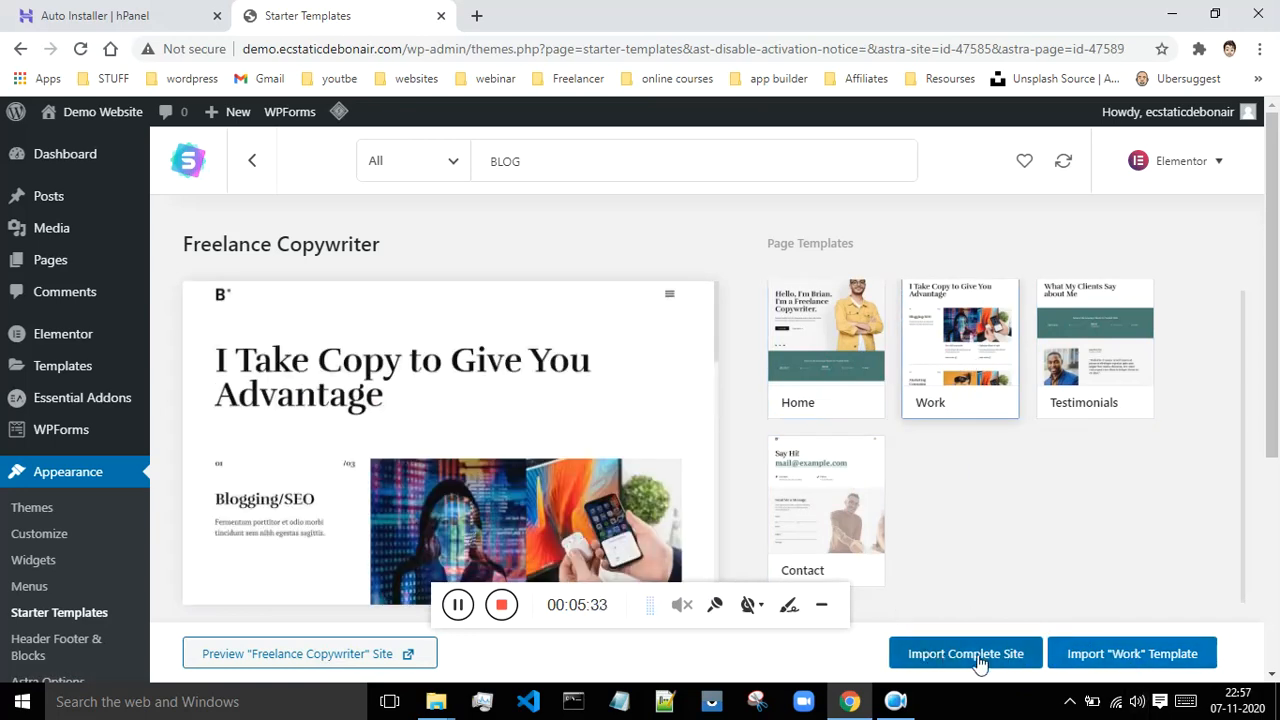
Step: Import the complete Freelance Copywriter site with its customizer settings, widgets and content, without deleting a previously imported site
click(946, 662)
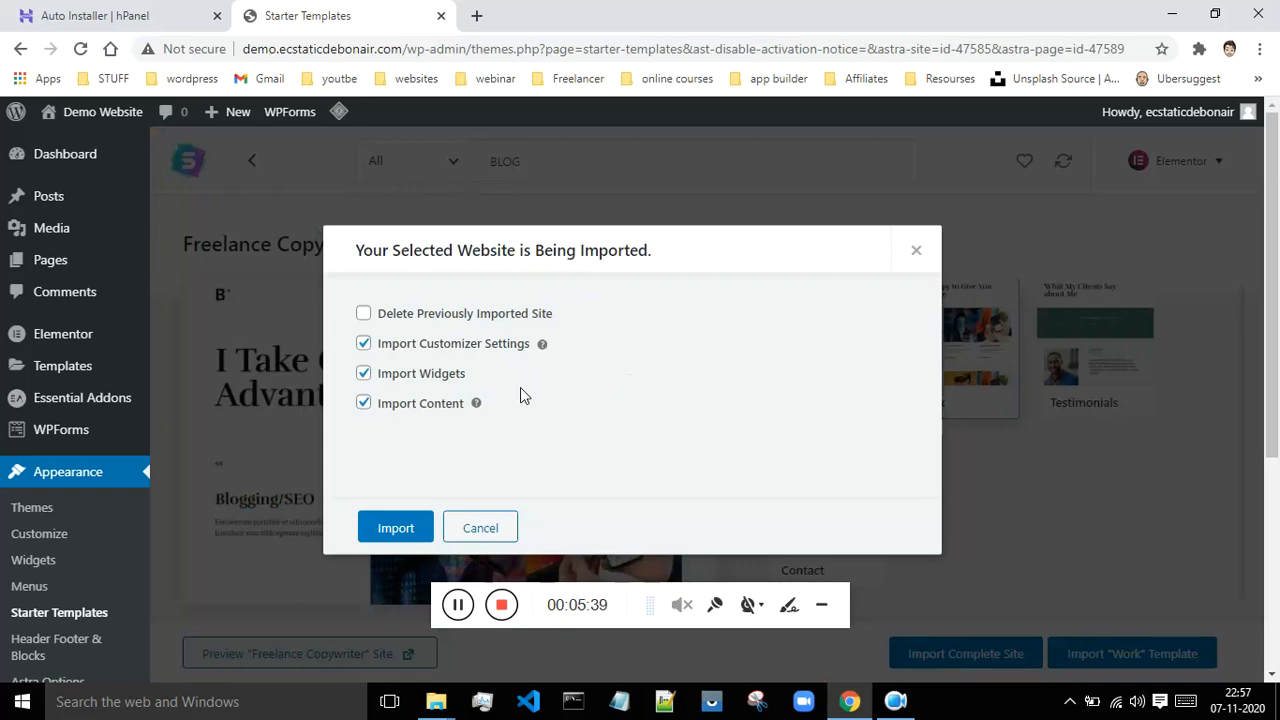
click(400, 532)
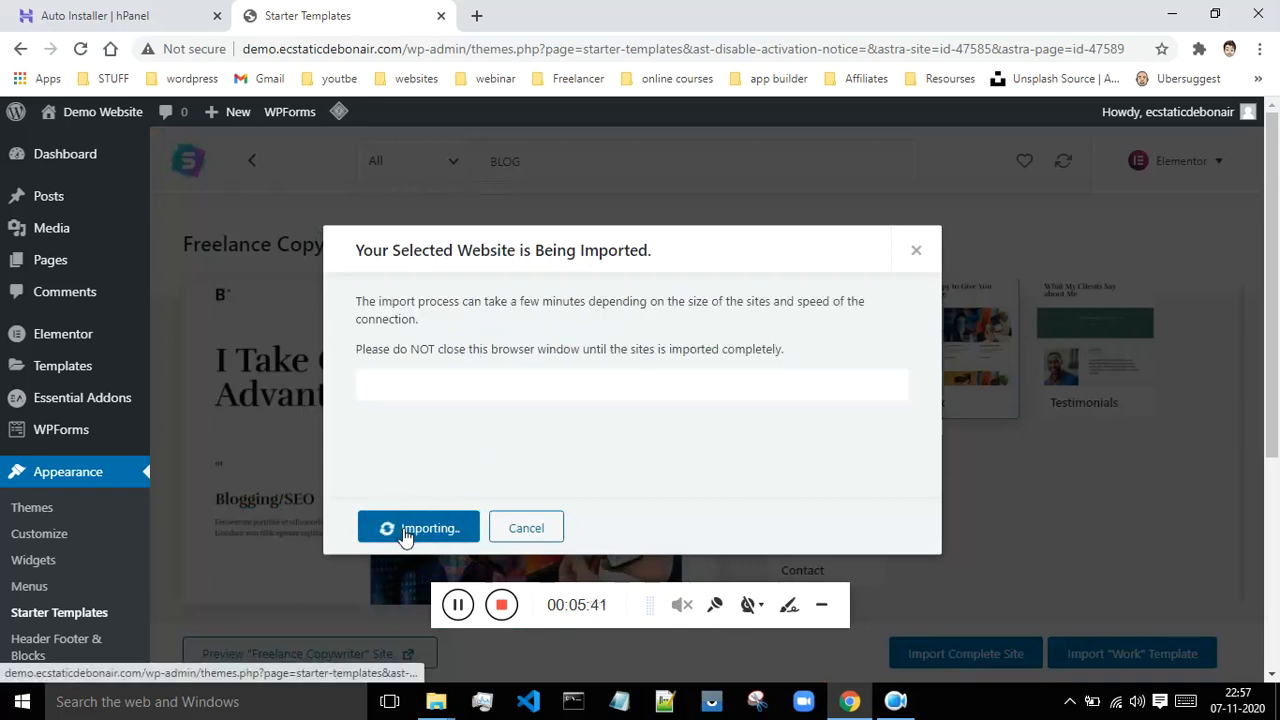
click(456, 609)
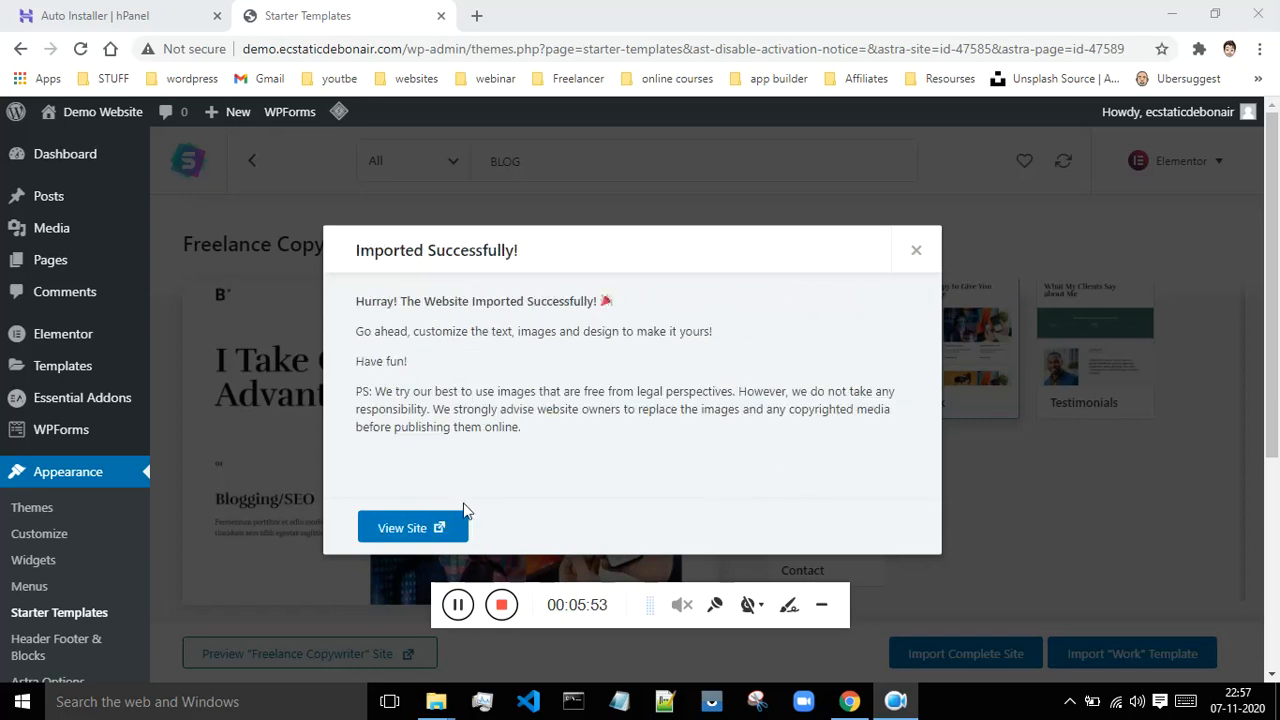
Step: View the imported site and look over its home page from the hero section down to the footer
click(423, 526)
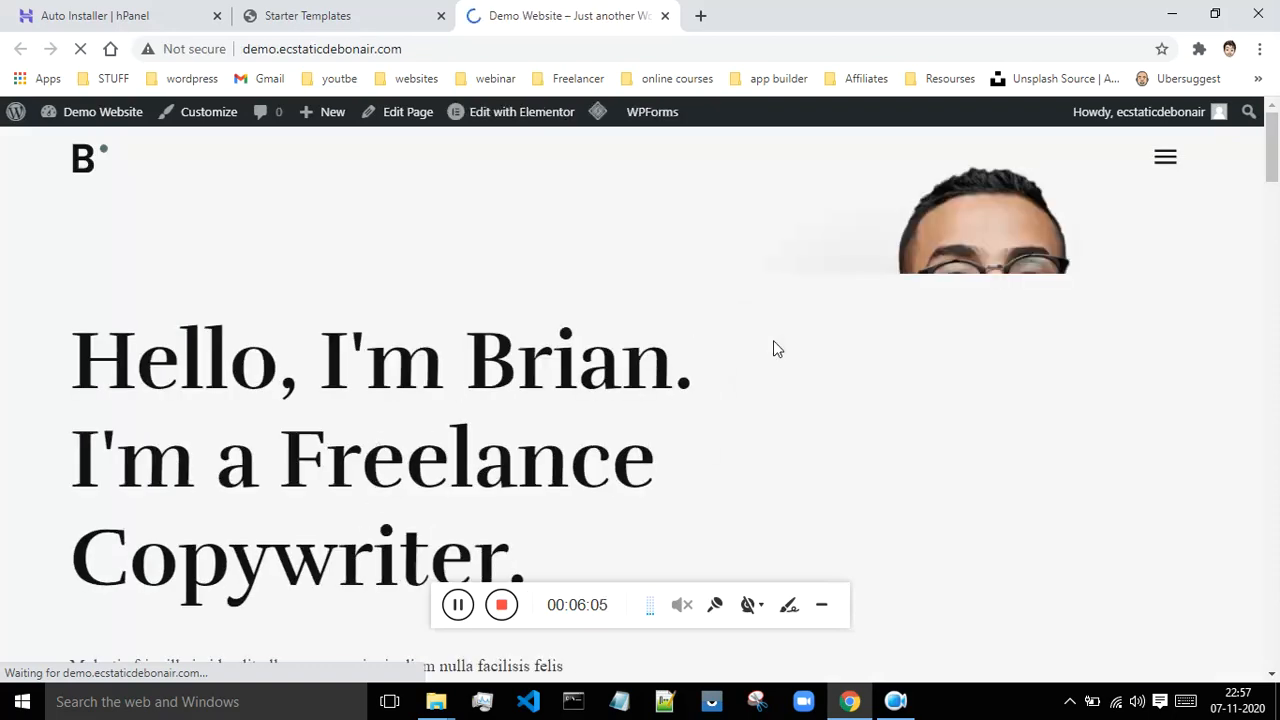
scroll(792, 338, down, 7)
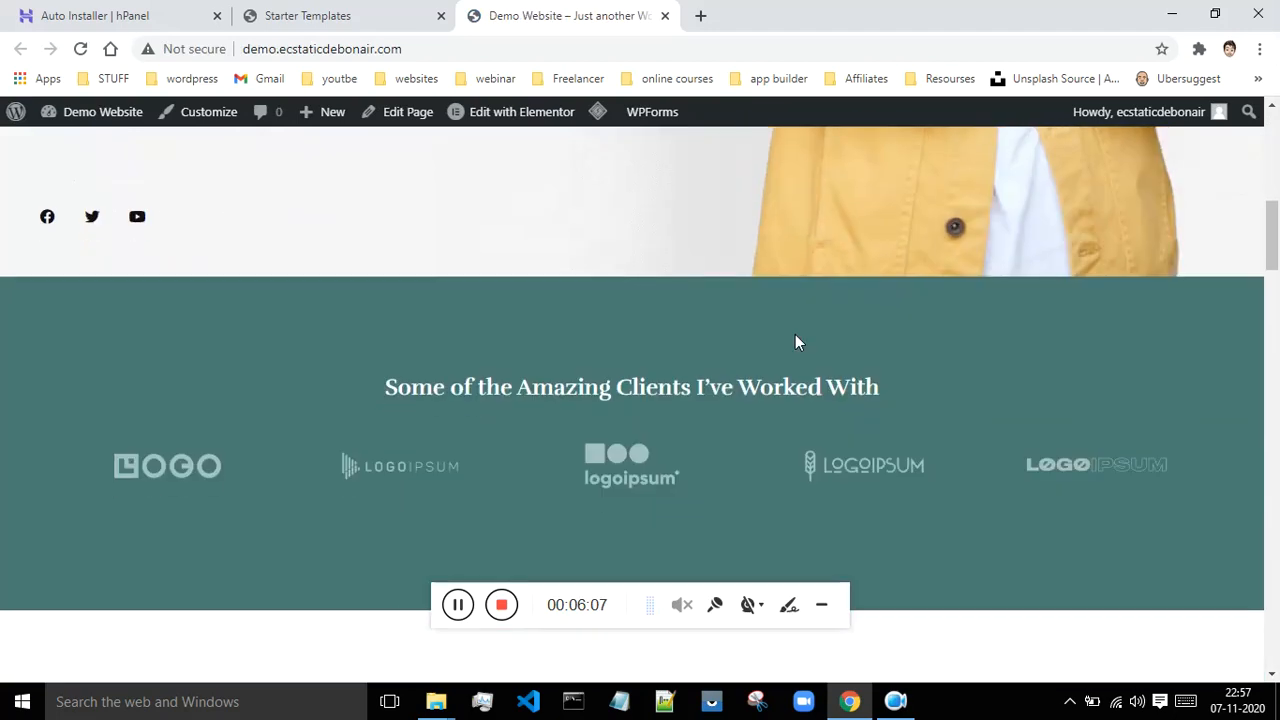
scroll(795, 342, down, 15)
scroll(795, 342, down, 12)
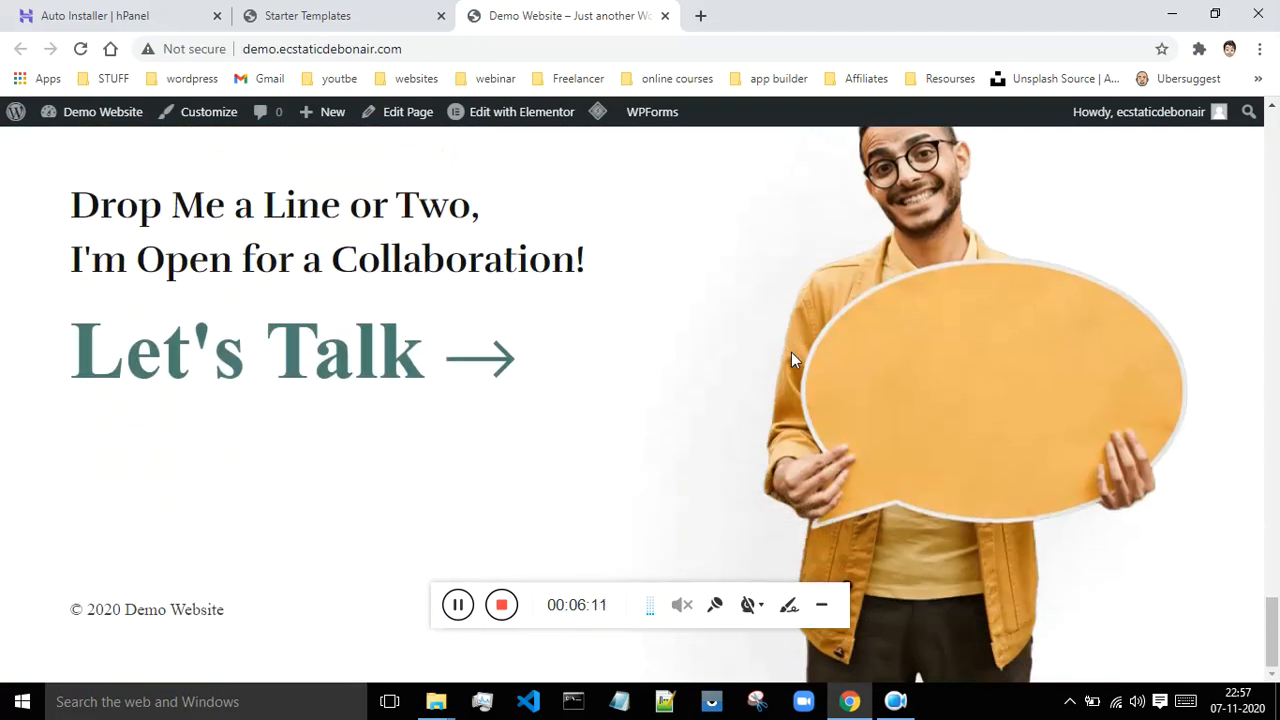
scroll(791, 352, up, 20)
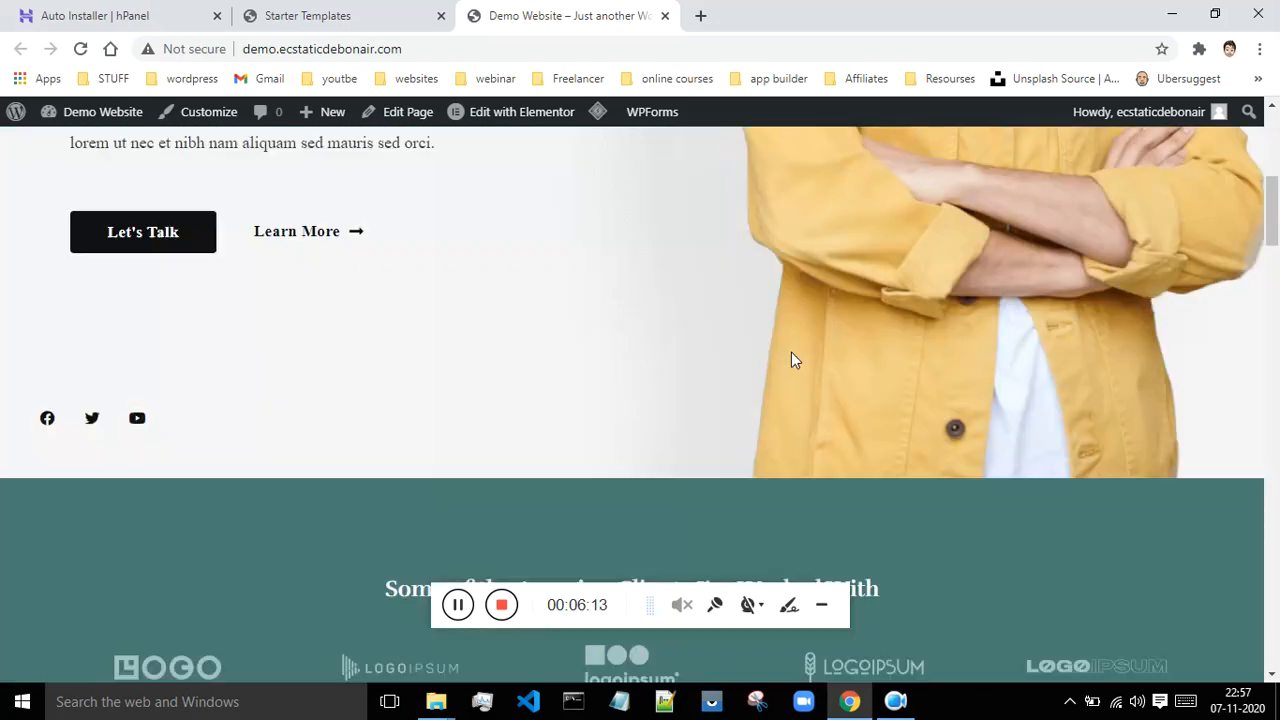
scroll(791, 360, up, 5)
Step: Open the site's home page for editing with Elementor and look over its sections in the editor
mouse_move(506, 117)
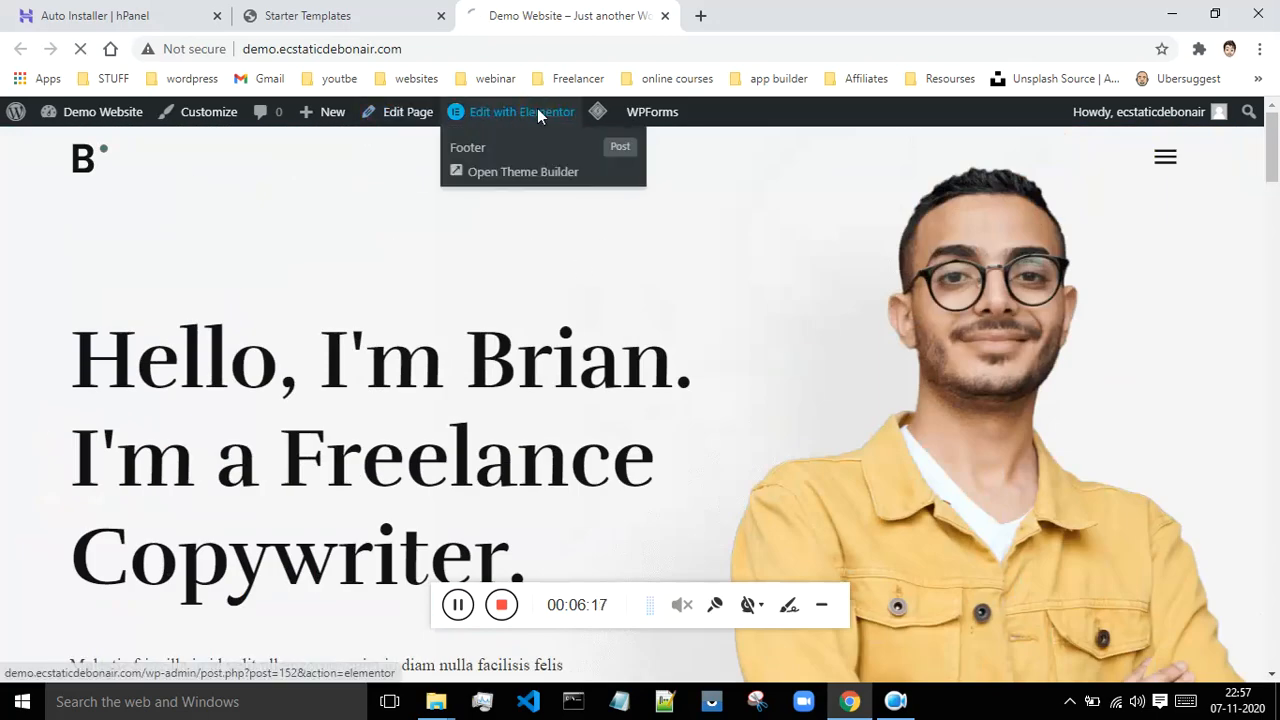
click(538, 114)
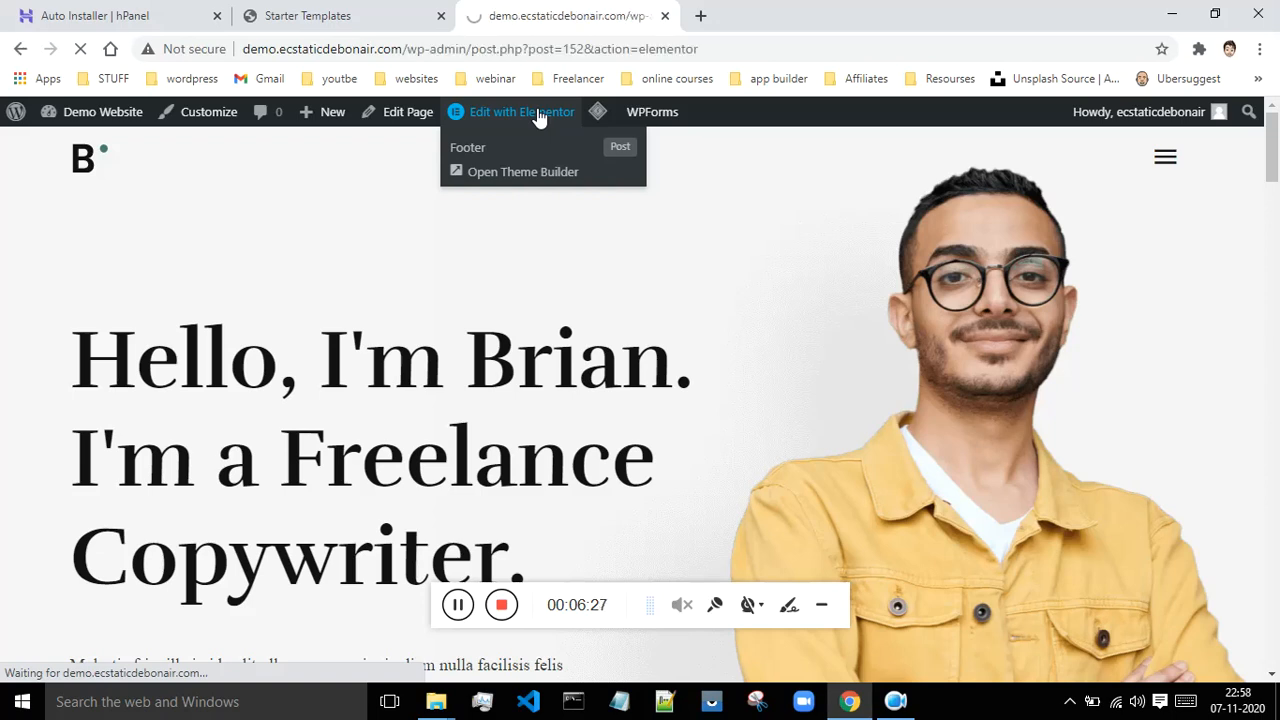
click(458, 605)
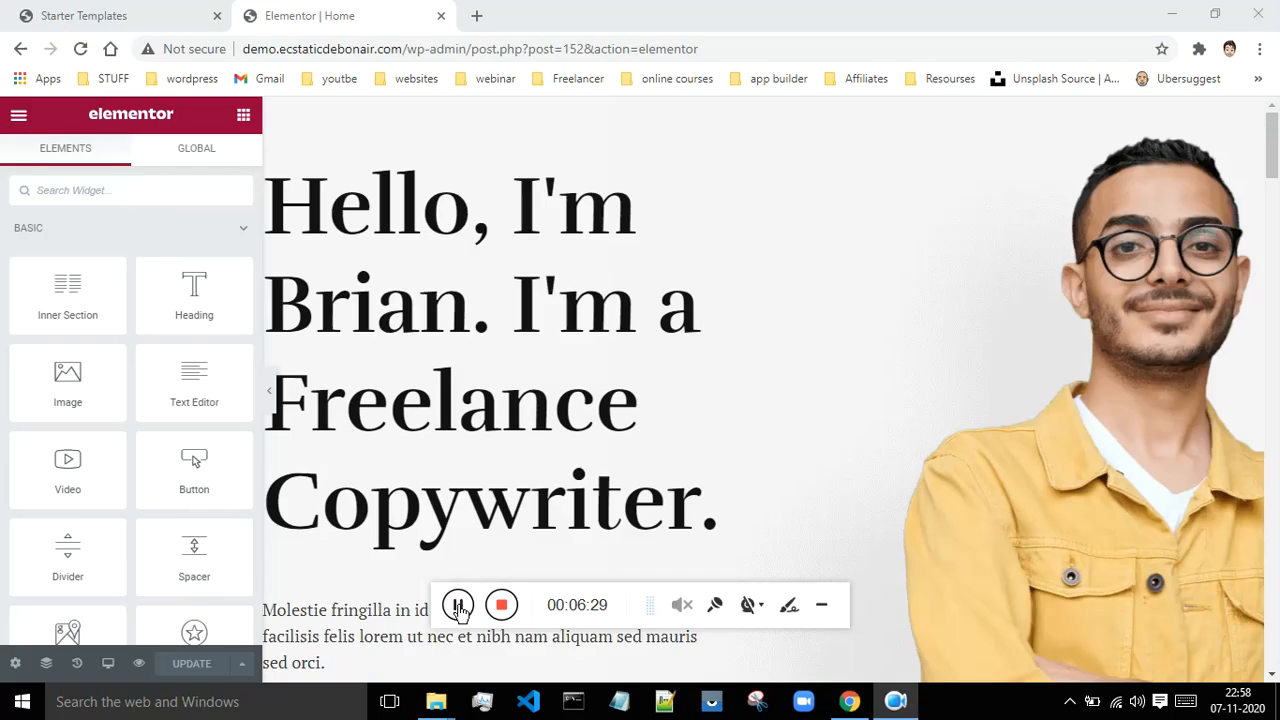
click(1274, 222)
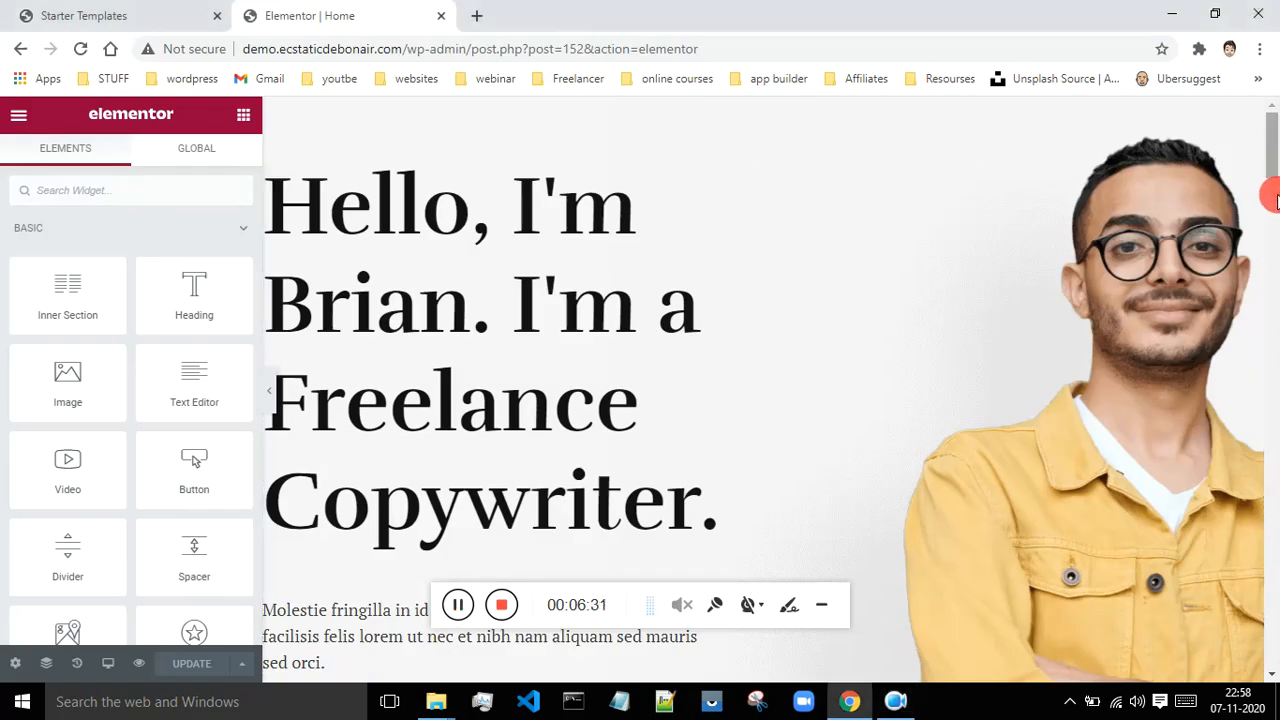
scroll(690, 300, down, 3)
scroll(688, 314, up, 5)
scroll(687, 310, up, 5)
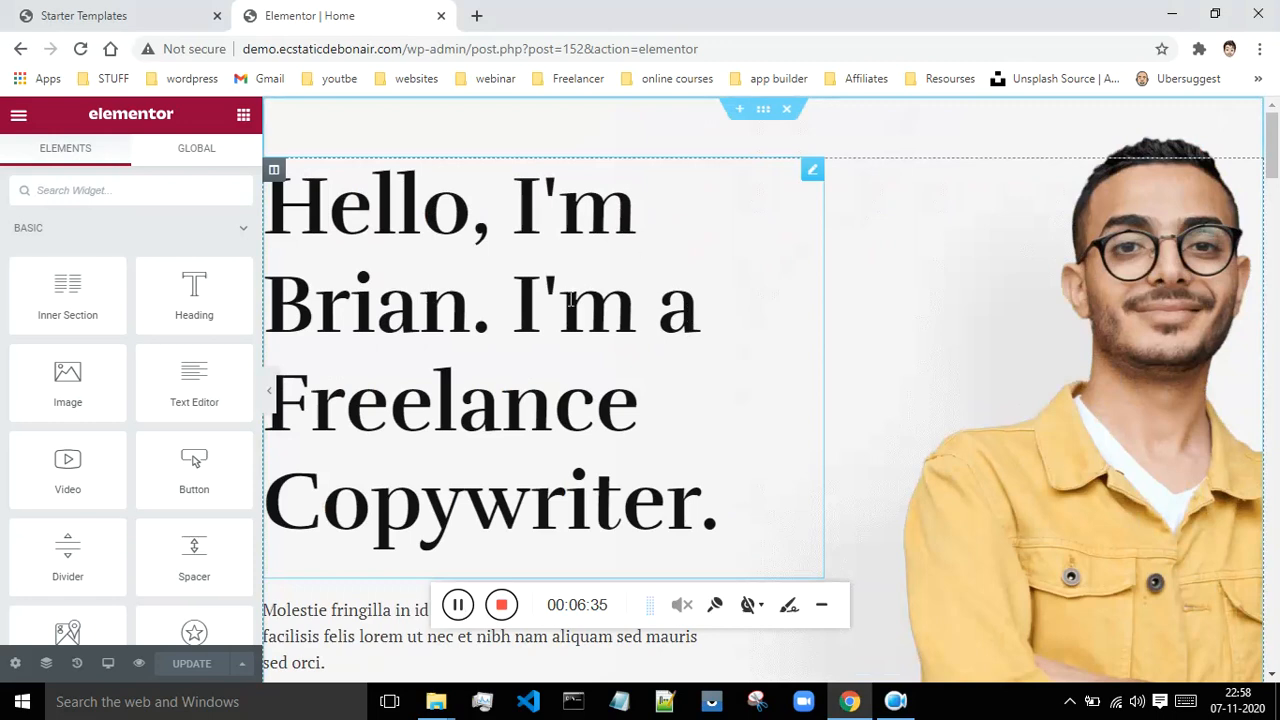
Step: Preview the home page in Mobile responsive mode and return to the Desktop preview
click(109, 667)
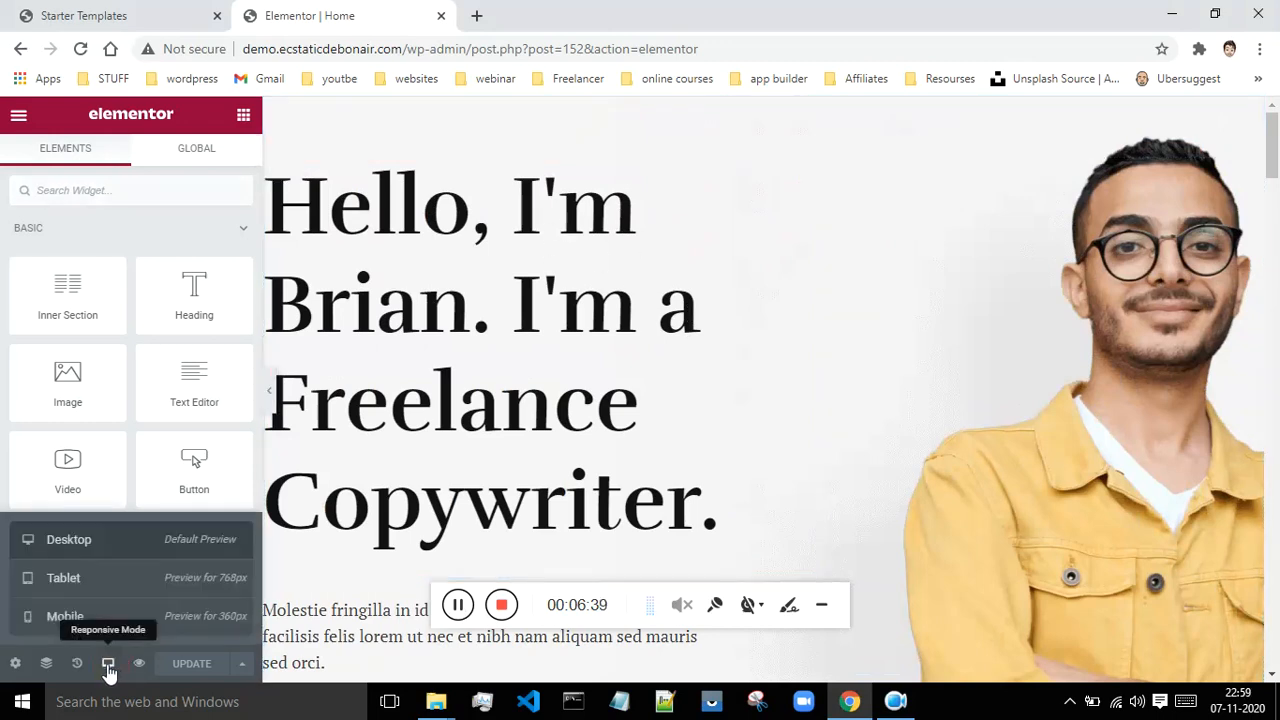
click(63, 622)
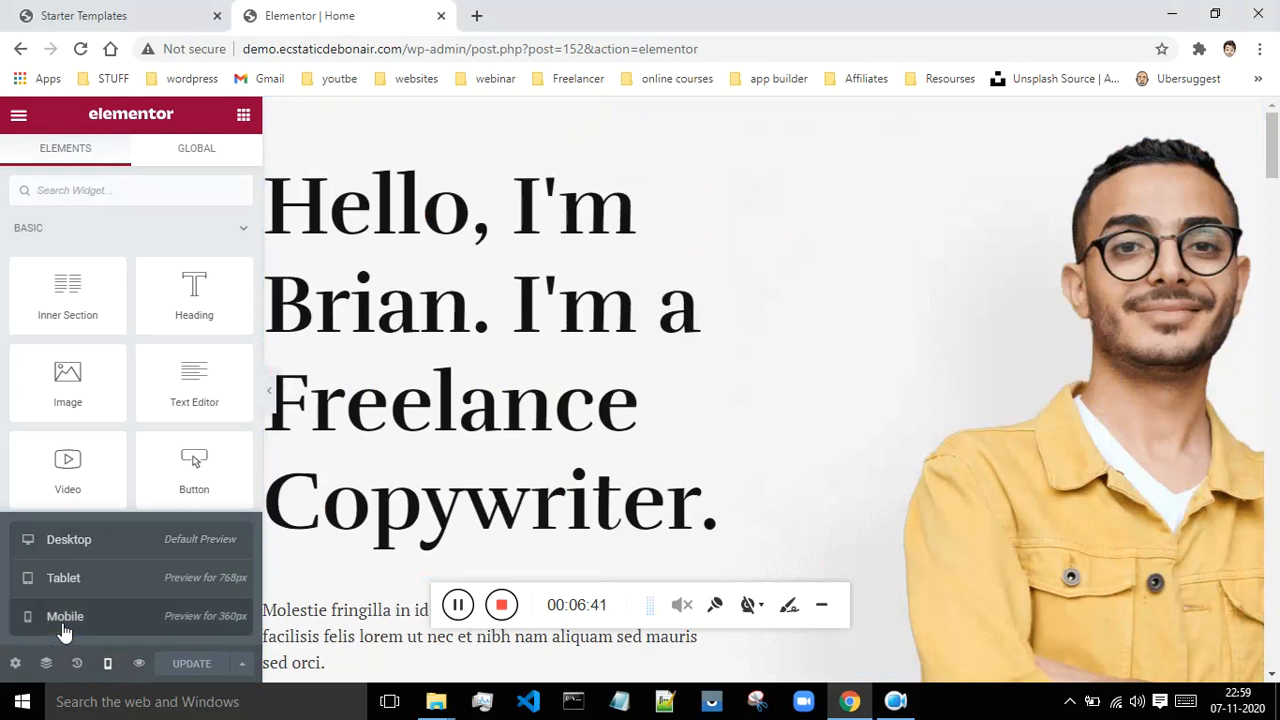
mouse_move(920, 233)
mouse_down()
mouse_move(894, 420)
mouse_move(916, 213)
mouse_up()
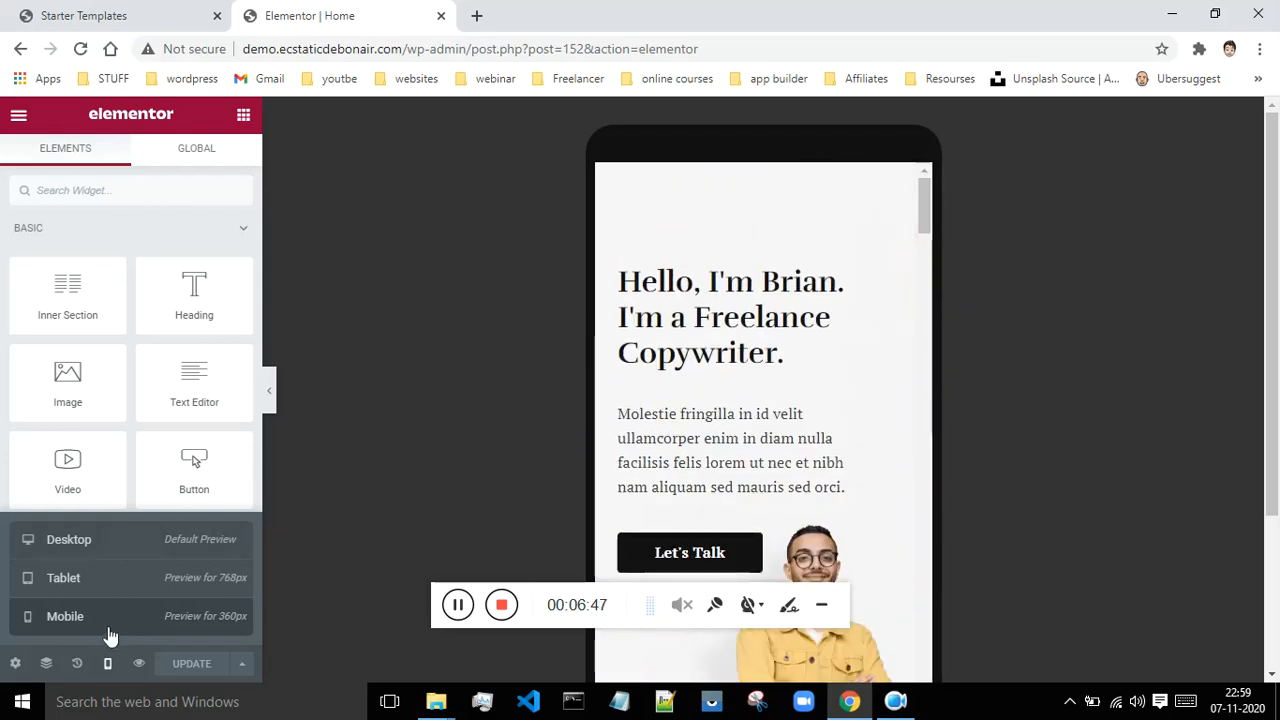
click(99, 542)
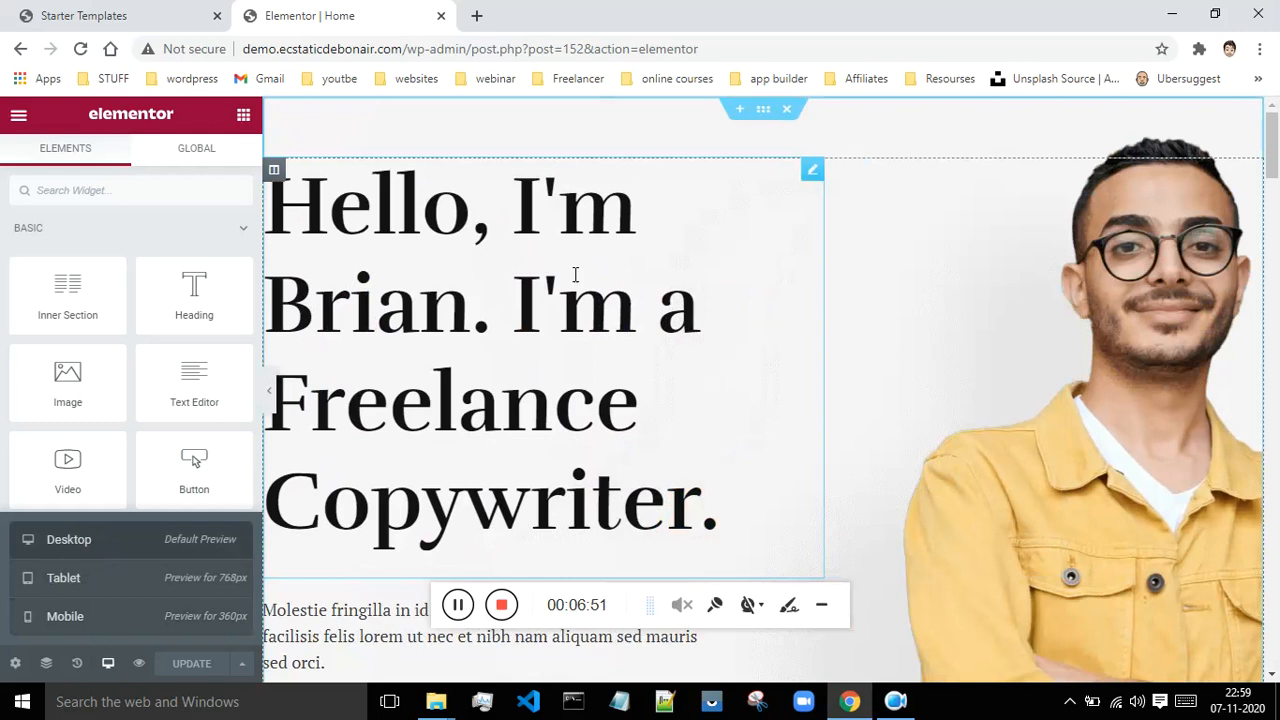
Step: Replace the hero section's heading text with "HELLO WELCOME TO MY WEBSITE"
click(390, 207)
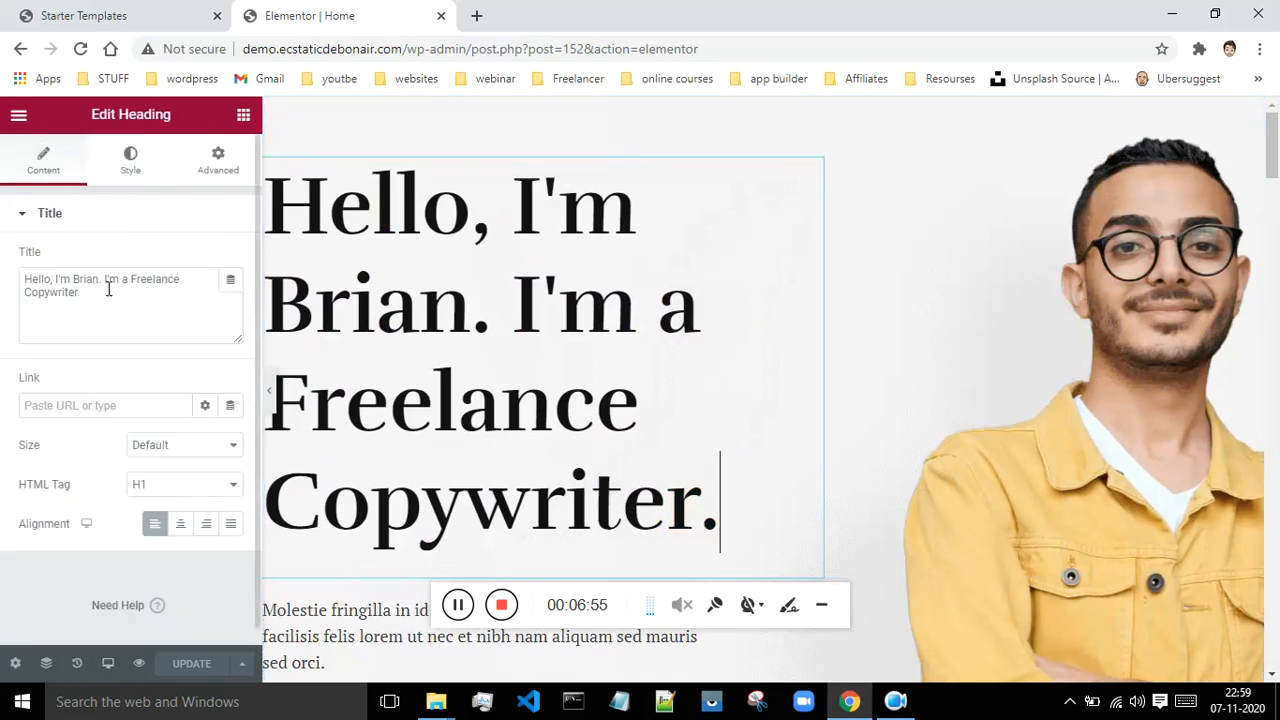
triple_click(21, 281)
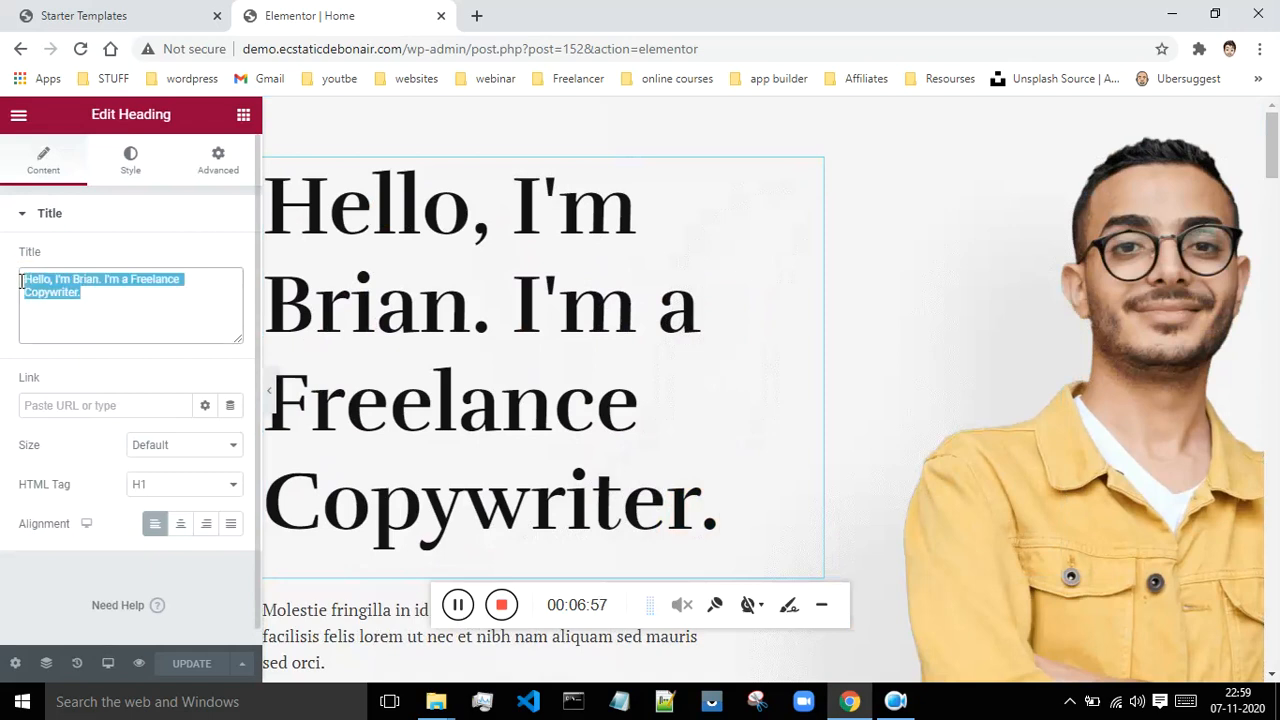
key(BackSpace)
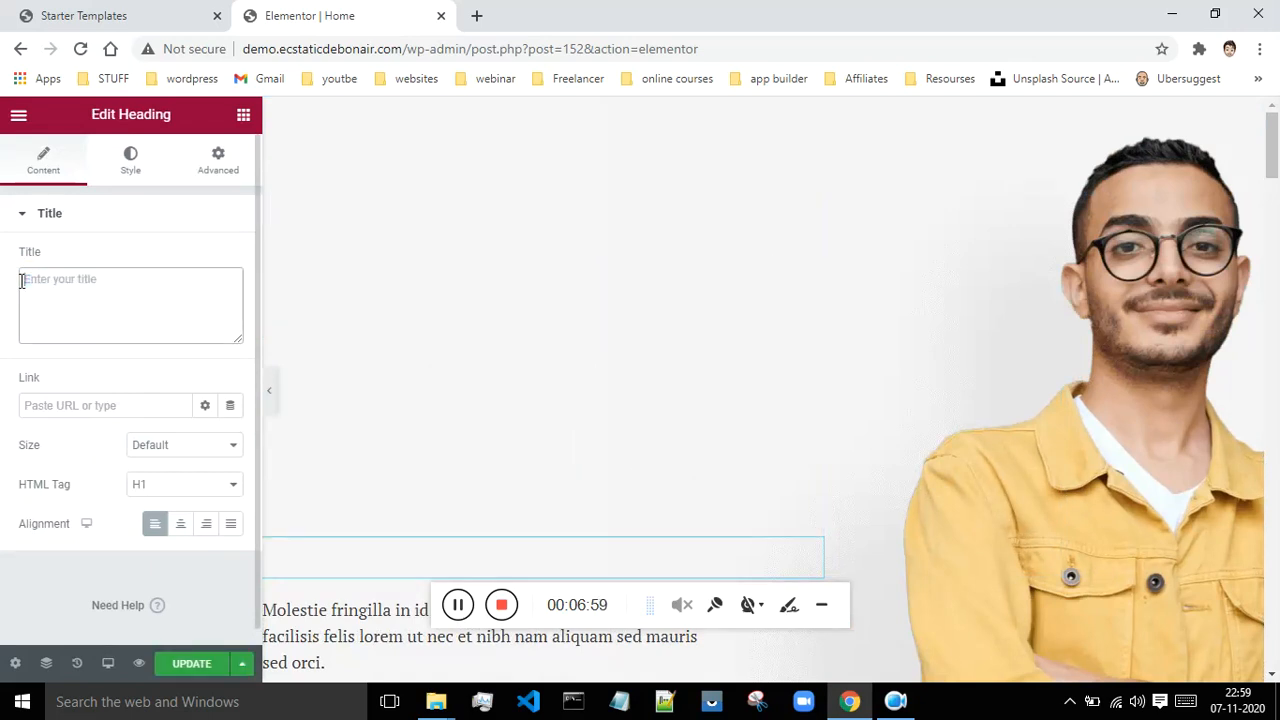
text(HELLO WELCOM)
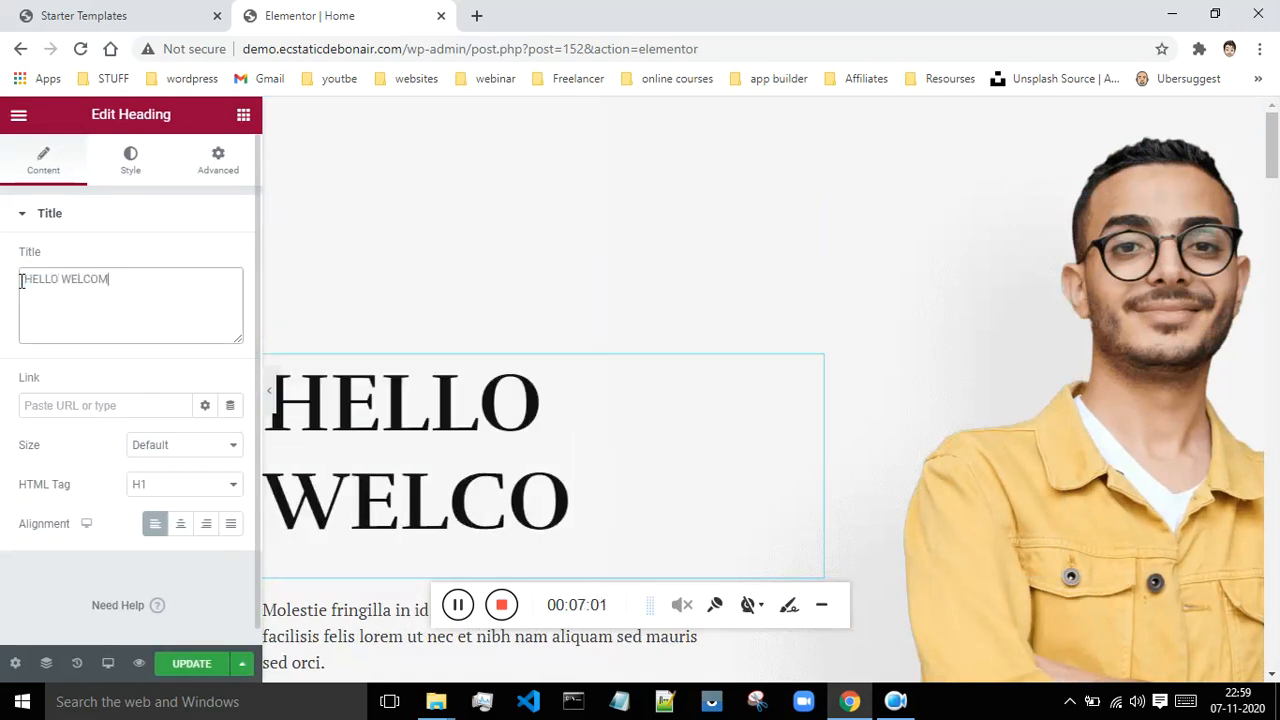
text(E TO MY WEB)
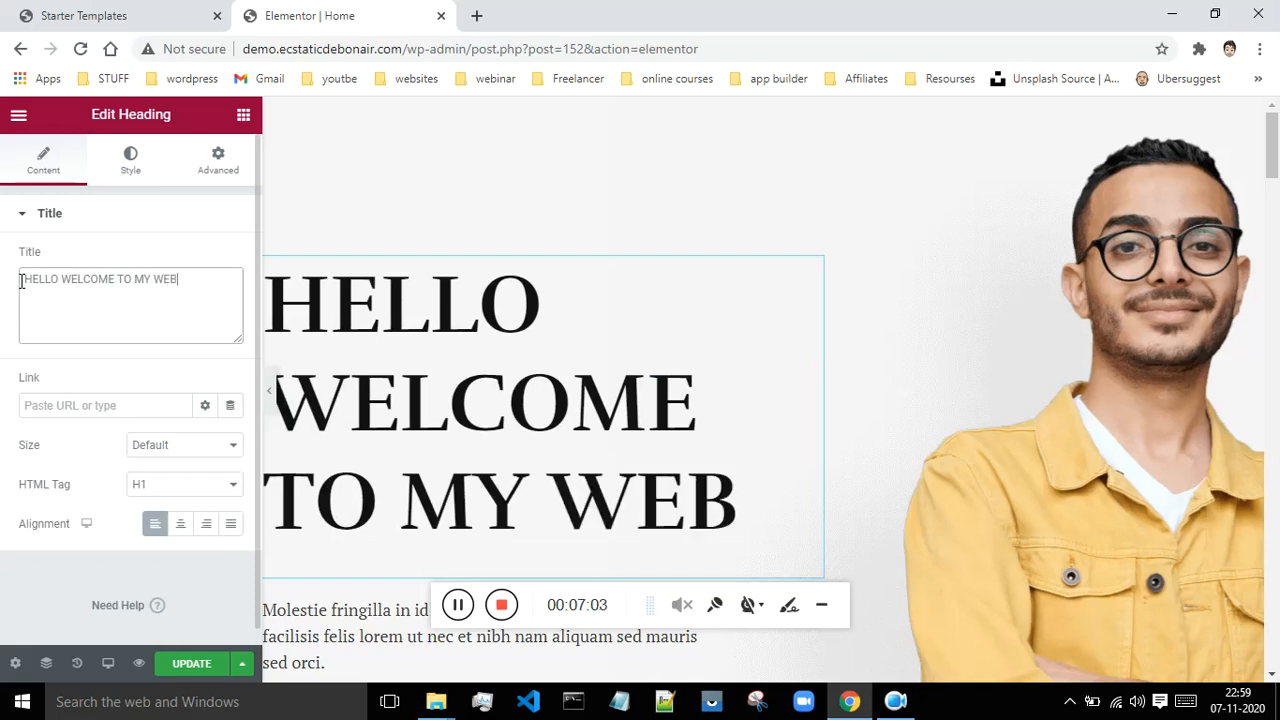
text(SITE)
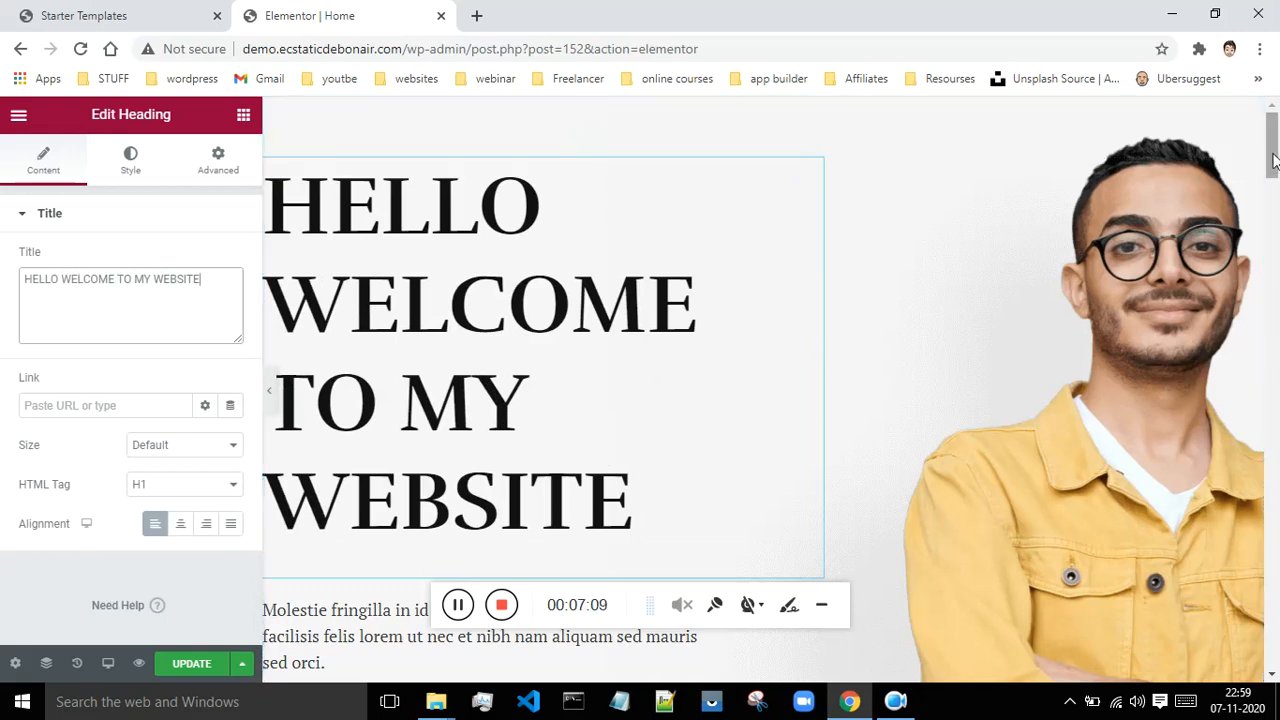
Step: Delete the placeholder paragraph between the hero heading and the Let's Talk button
drag(1272, 157, 1273, 192)
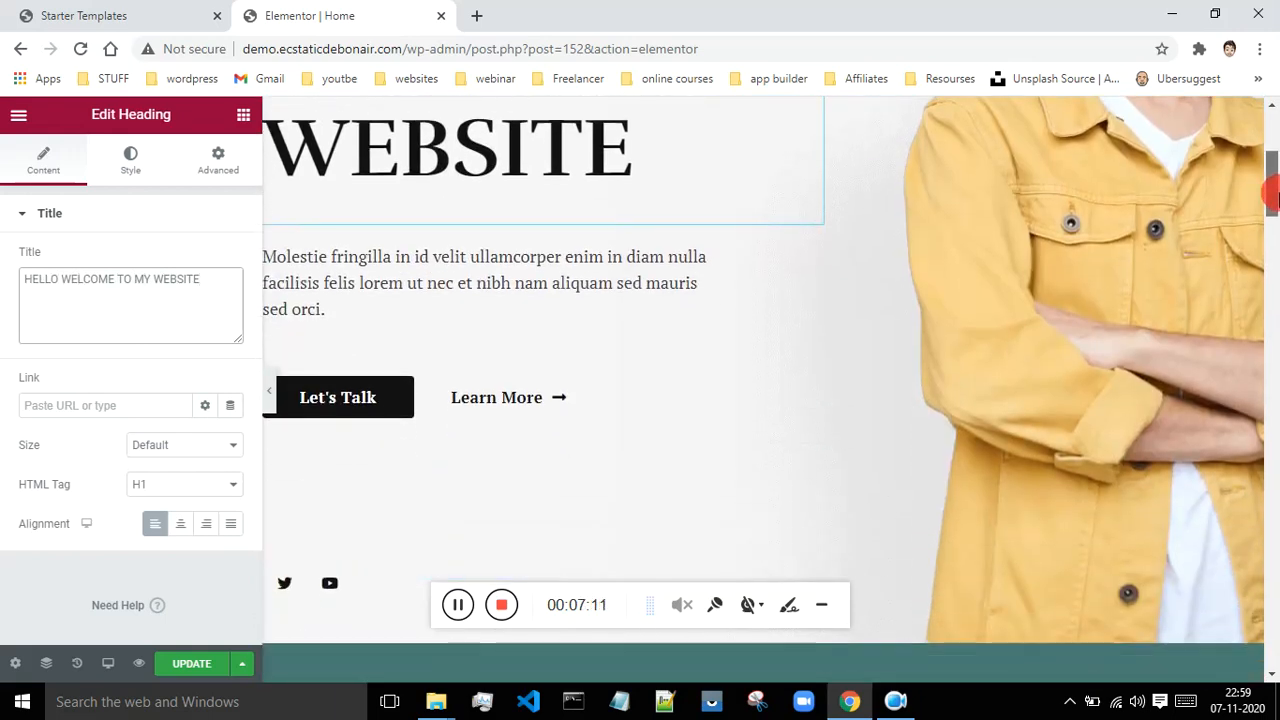
click(396, 276)
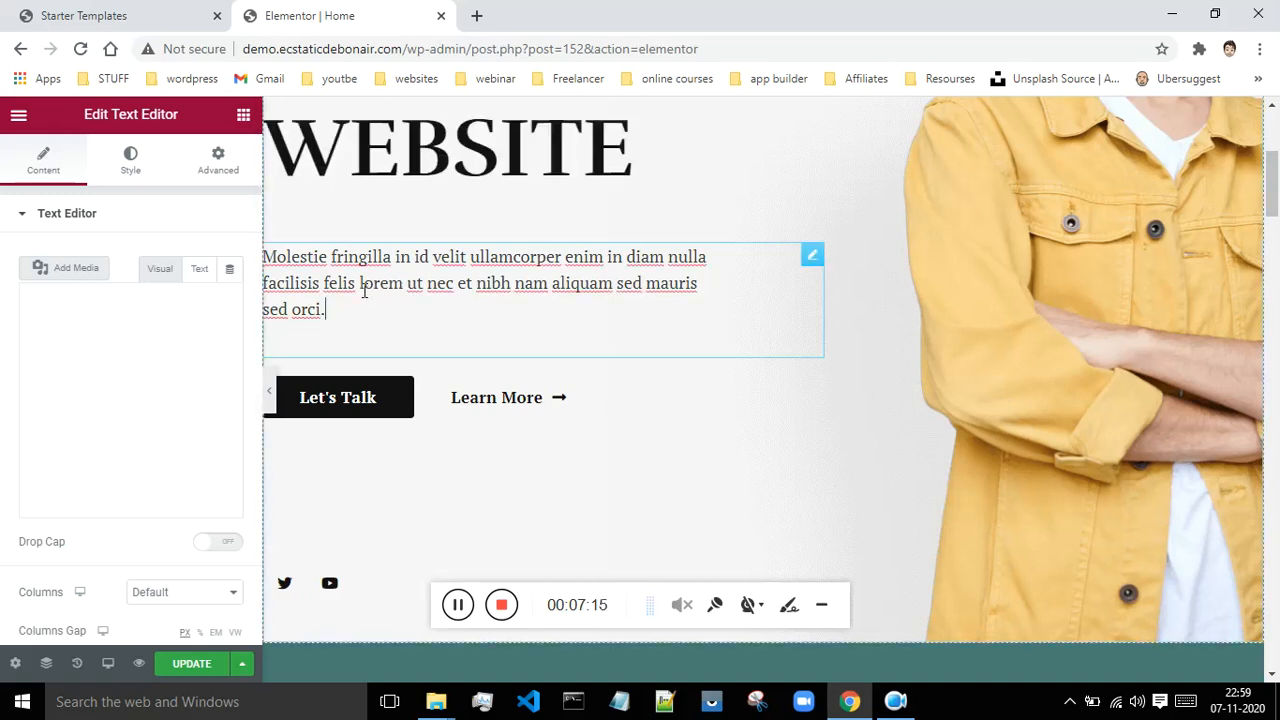
drag(335, 316, 255, 256)
key(ctrl+a)
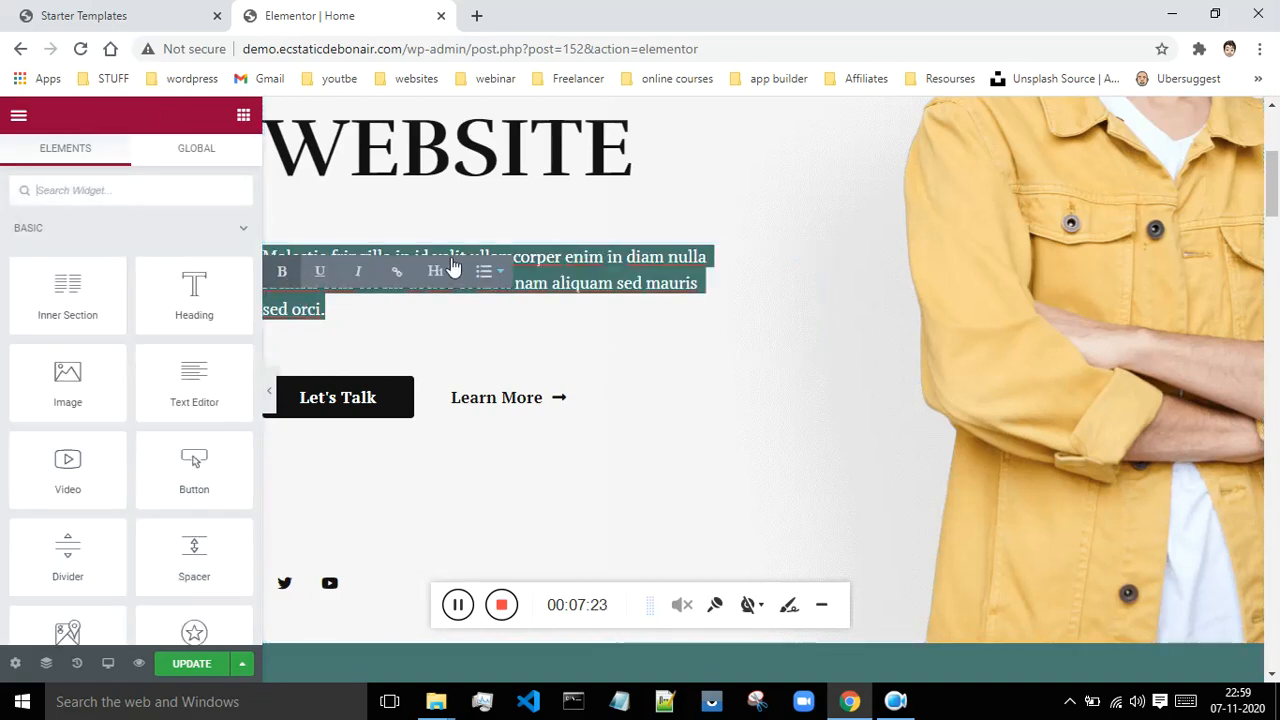
click(499, 247)
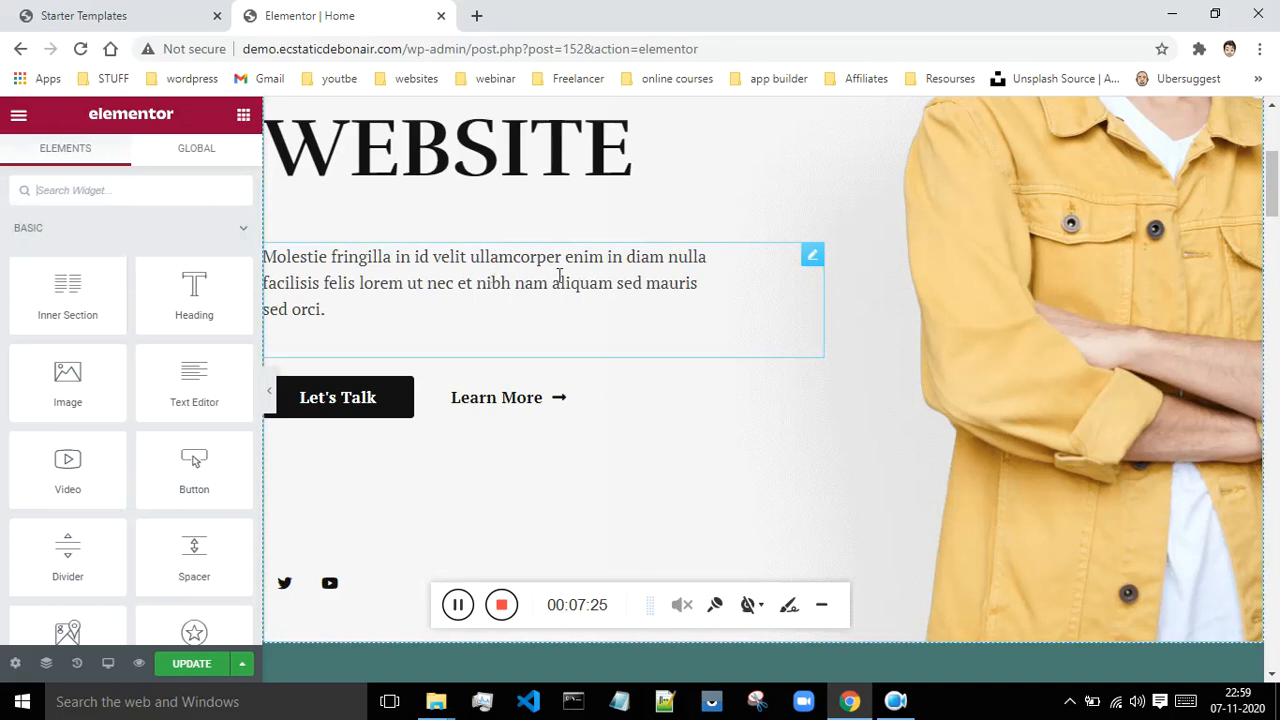
right_click(813, 261)
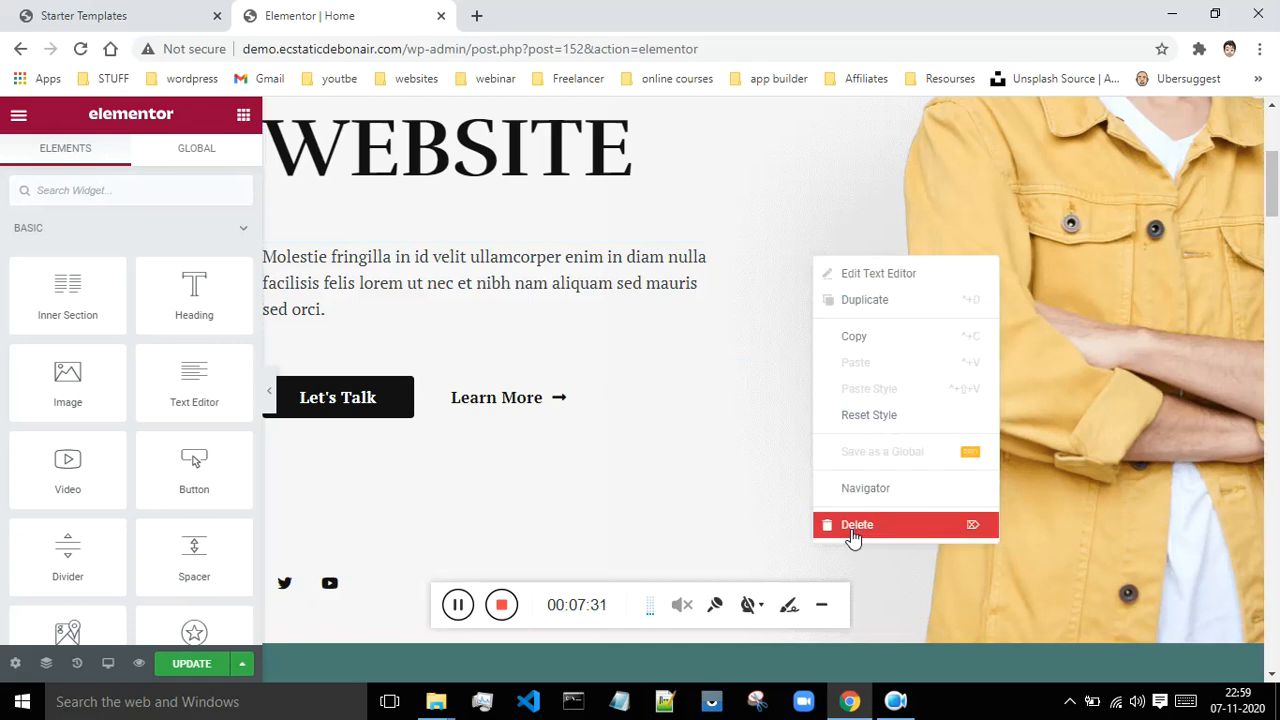
click(850, 535)
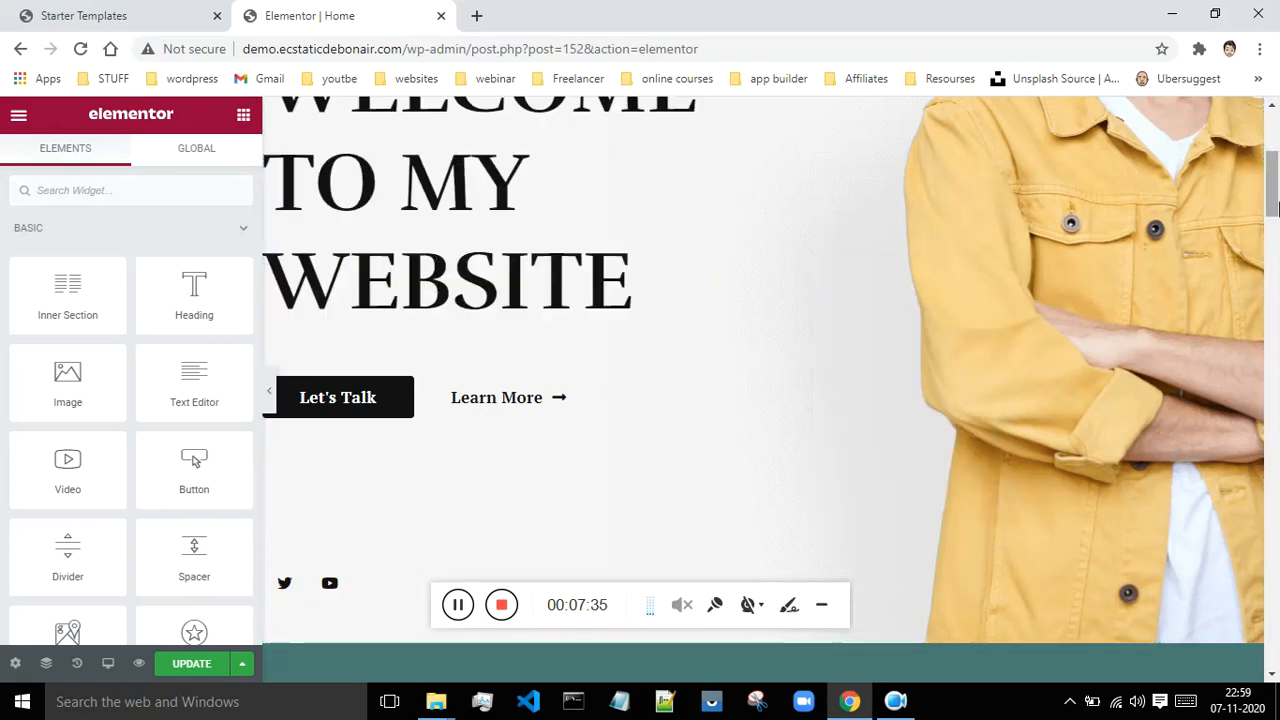
scroll(1155, 265, up, 4)
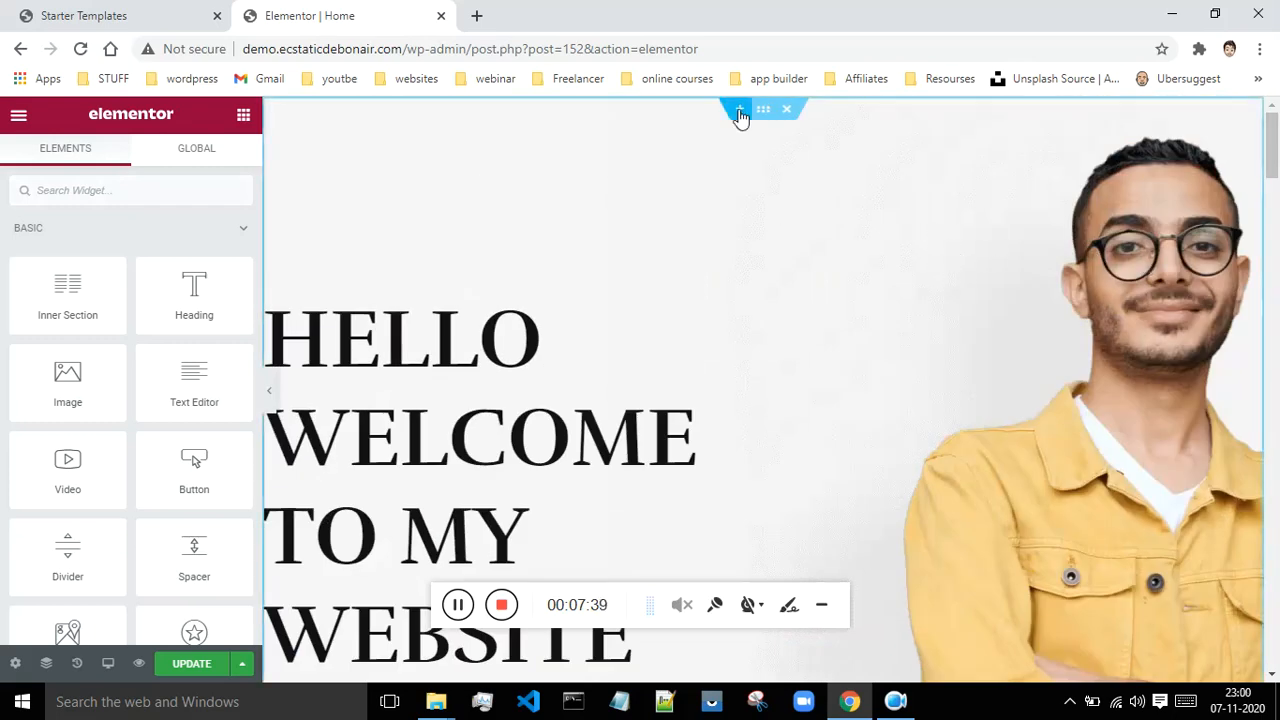
scroll(740, 120, up, 2)
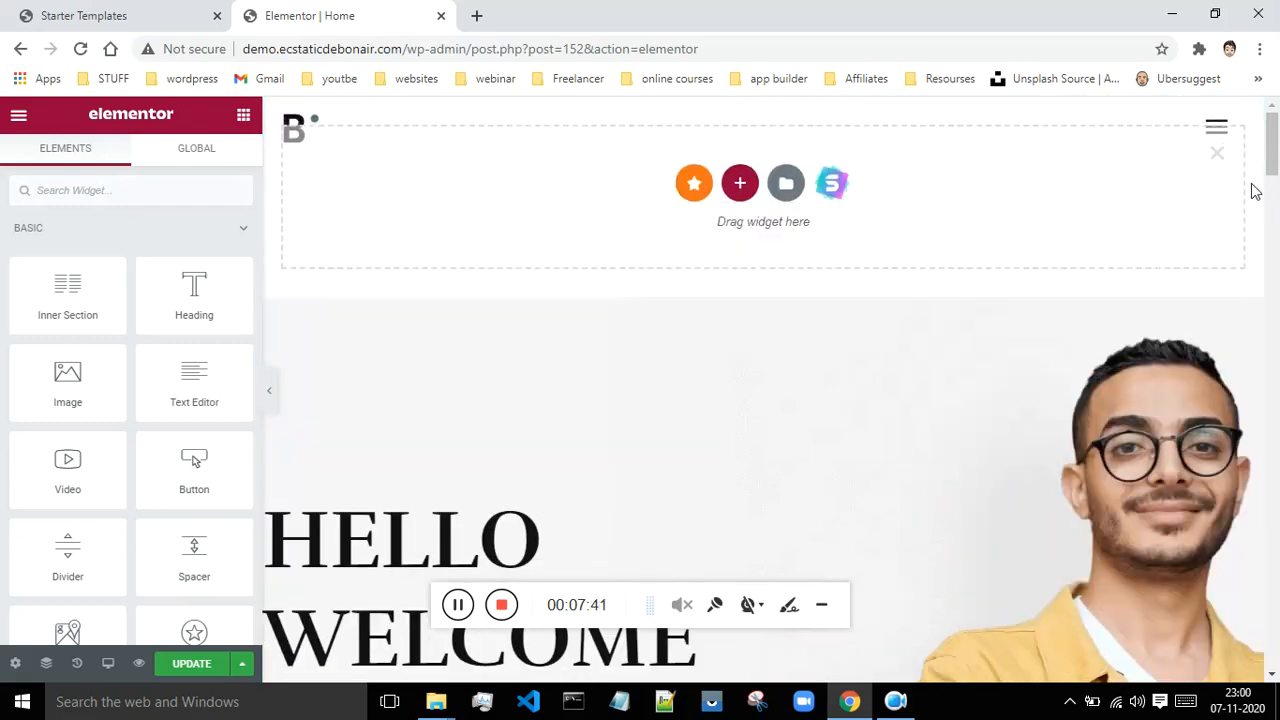
click(1218, 154)
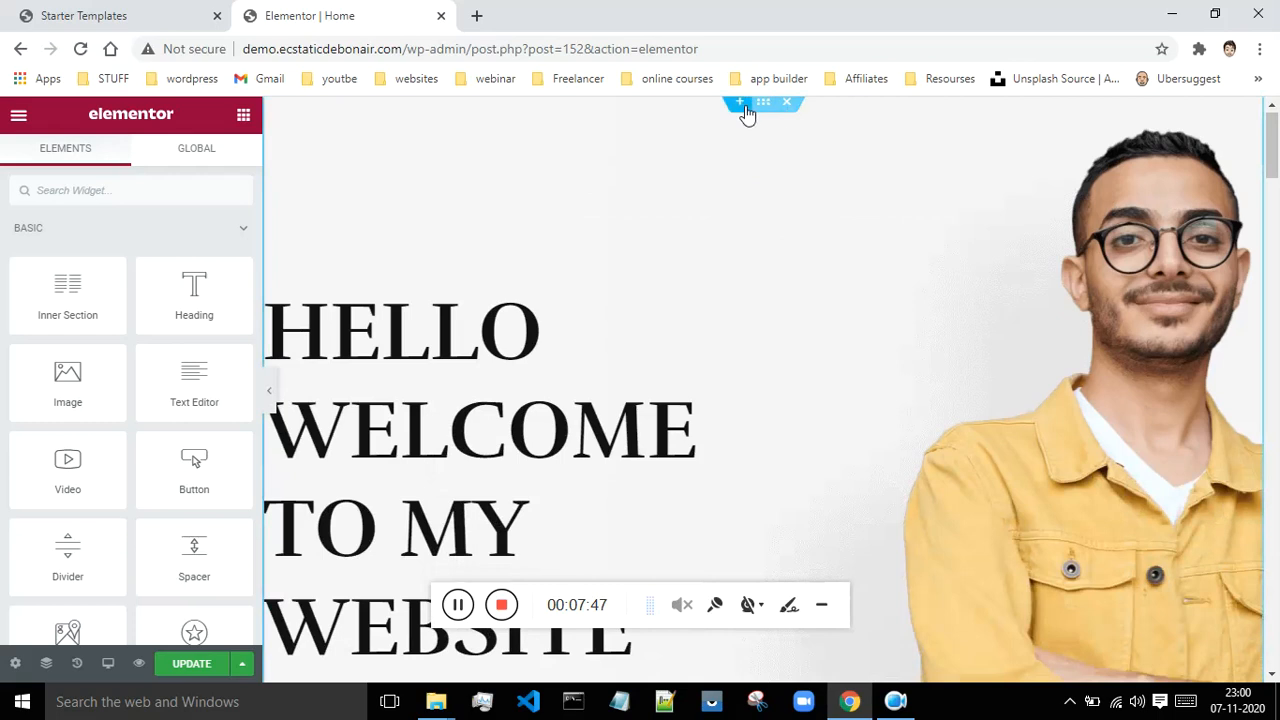
Step: Look over the hero section's layout settings and open its background image in the style settings for choosing another image
click(762, 112)
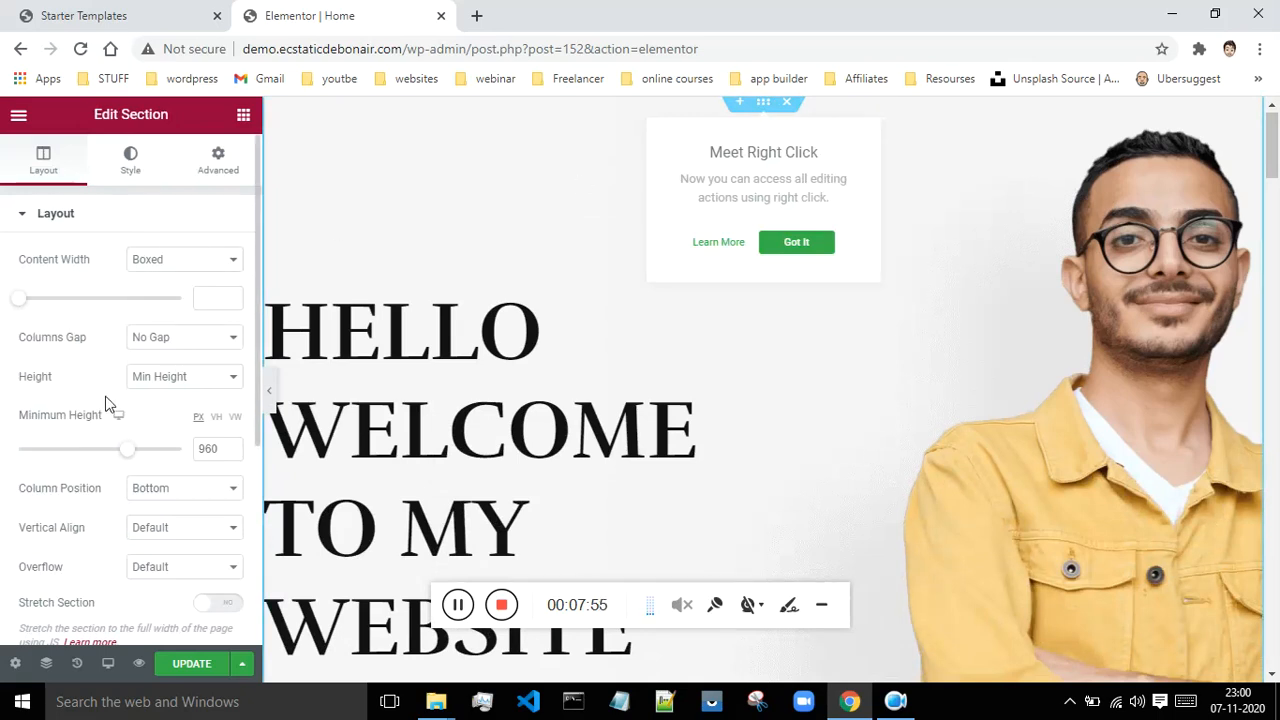
scroll(112, 410, down, 2)
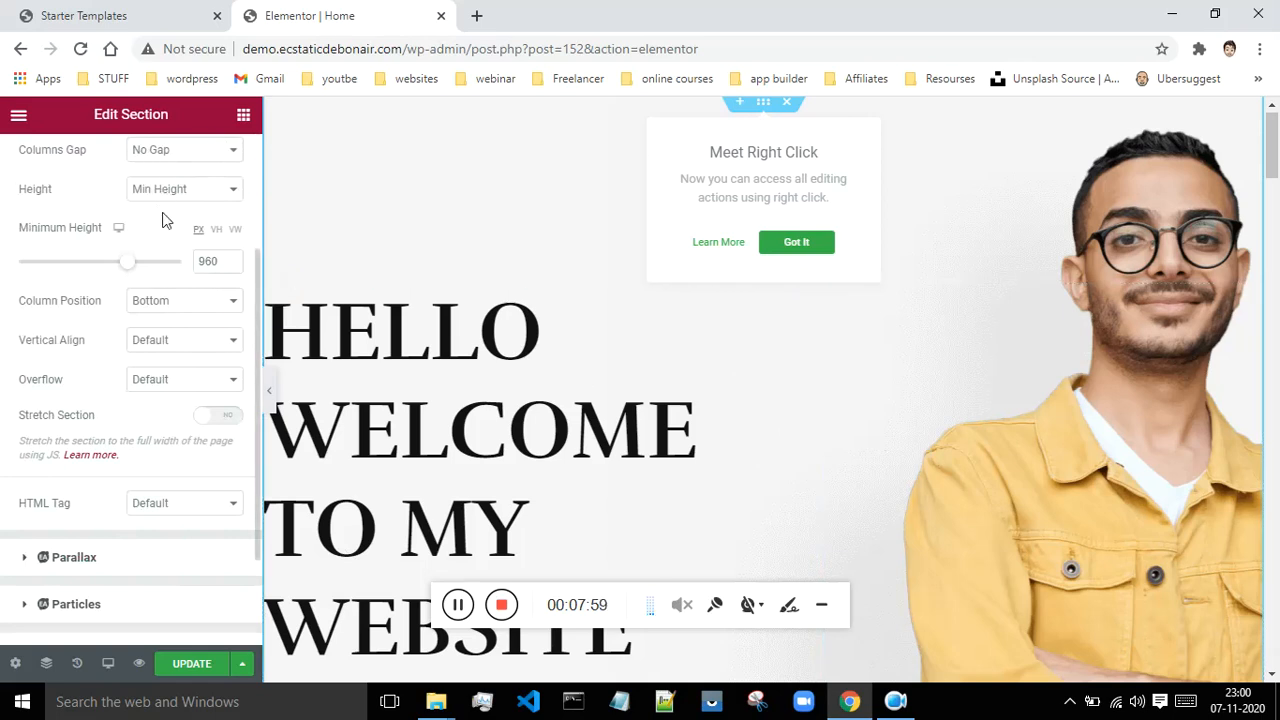
scroll(110, 244, up, 1)
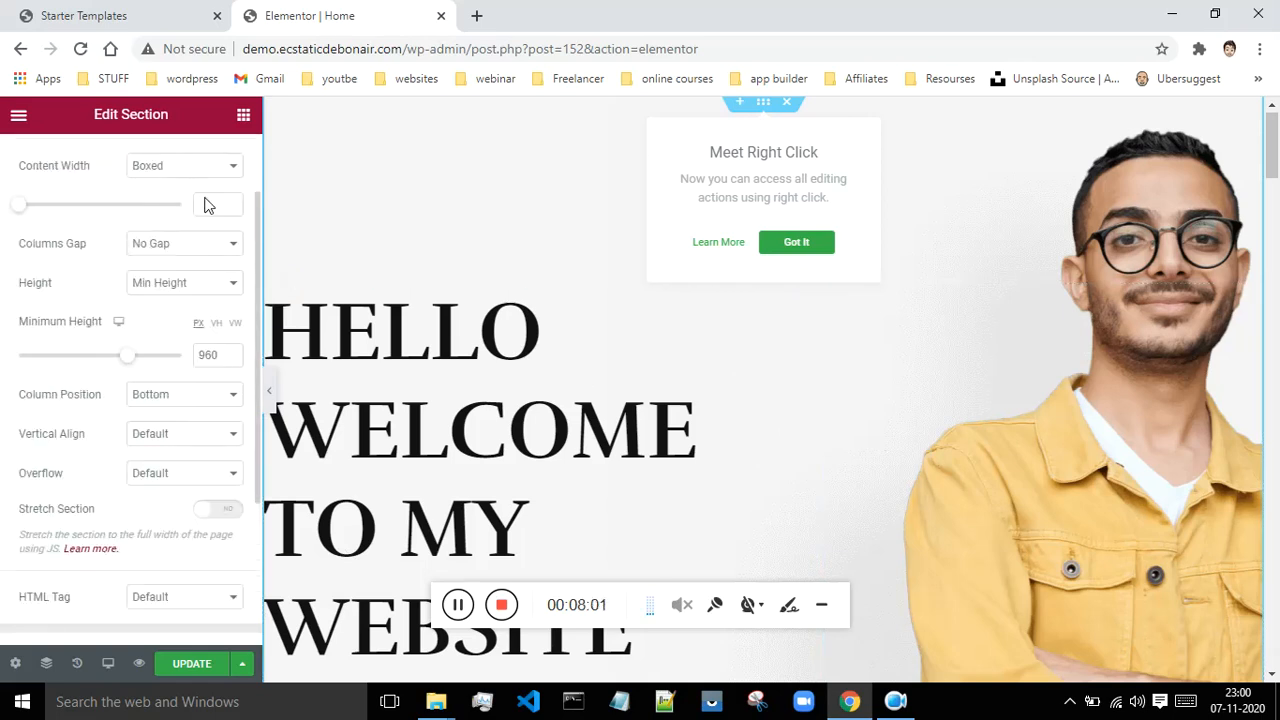
scroll(204, 205, up, 1)
click(129, 158)
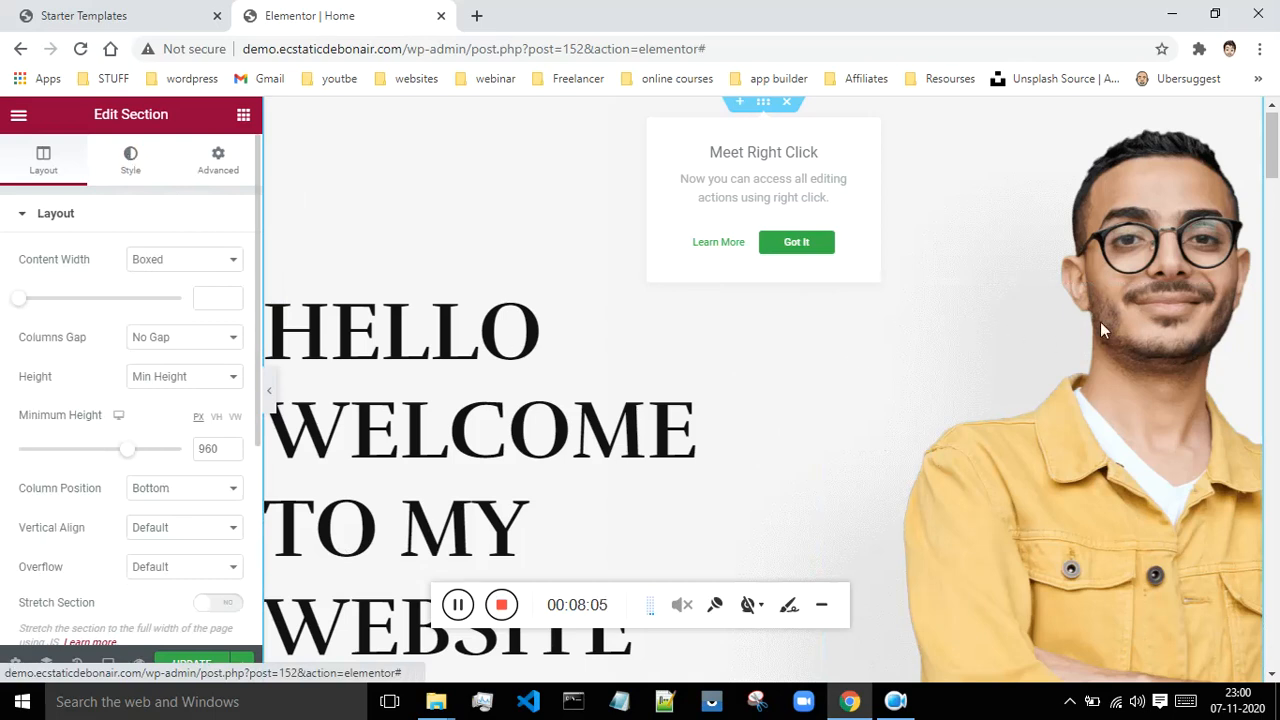
mouse_move(140, 449)
click(139, 485)
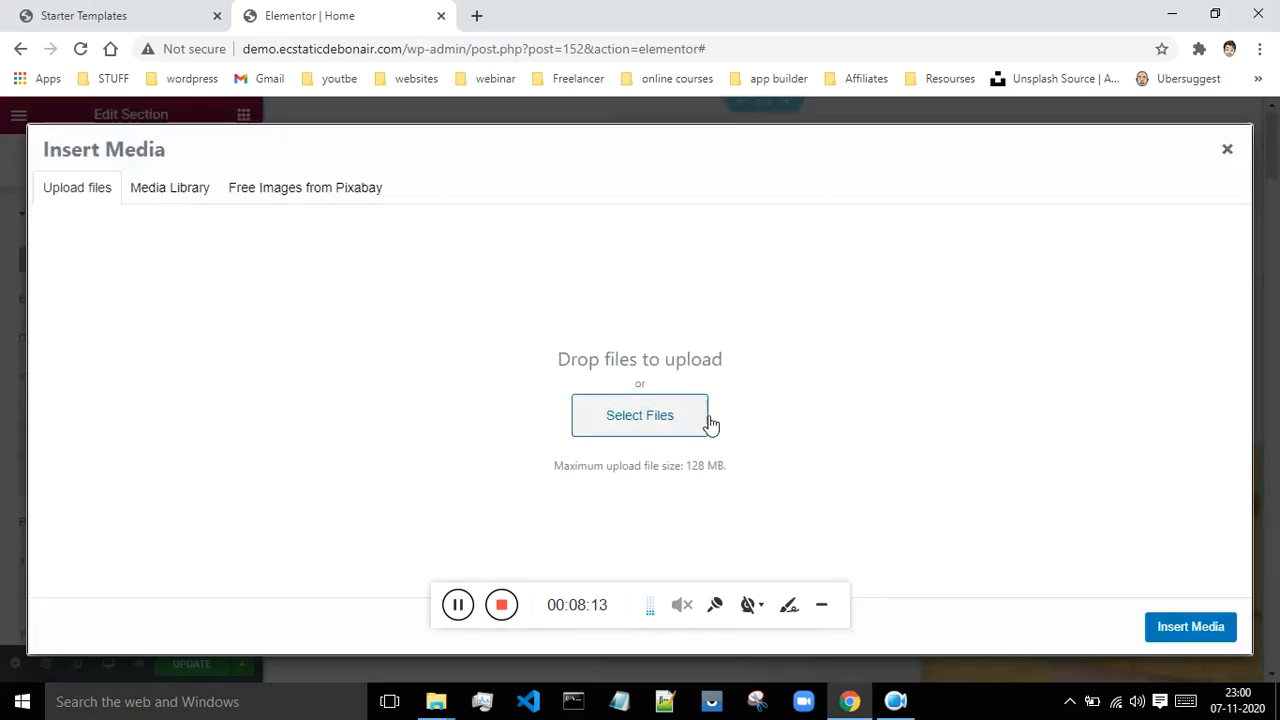
Step: Try to upload the teal Unsplash photo from the Pictures folder as the hero section's background image
click(636, 420)
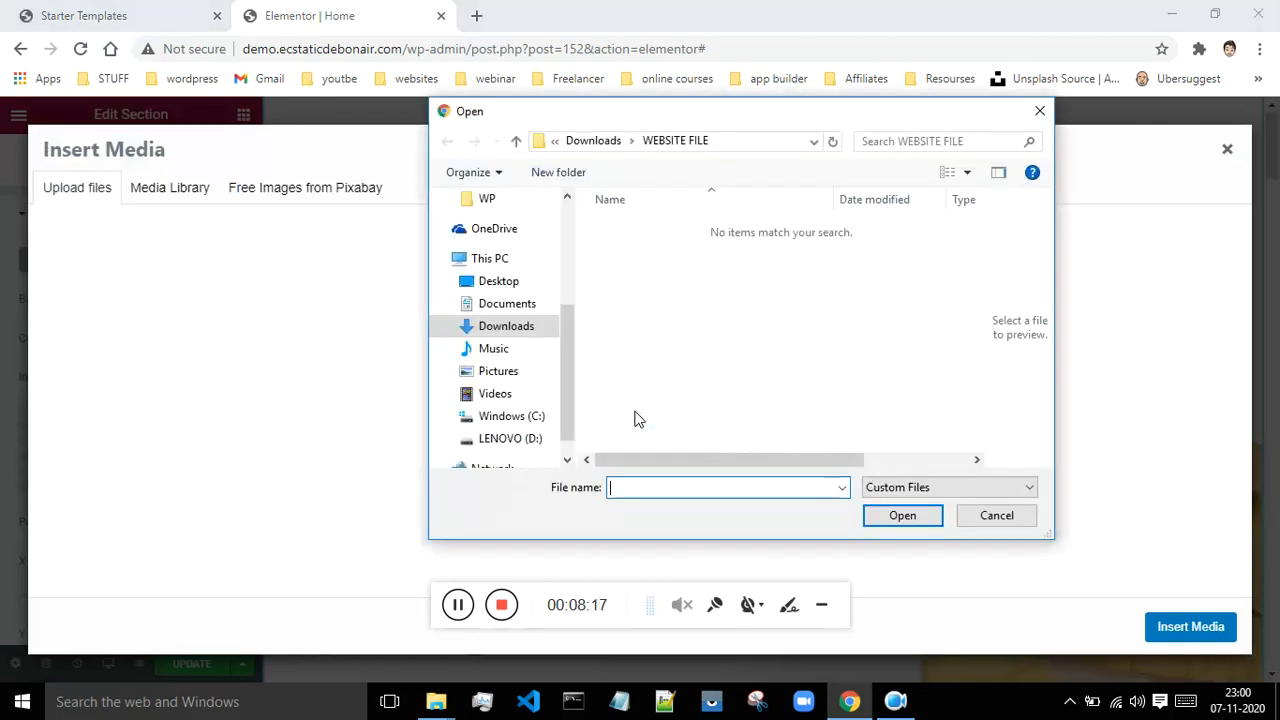
click(512, 372)
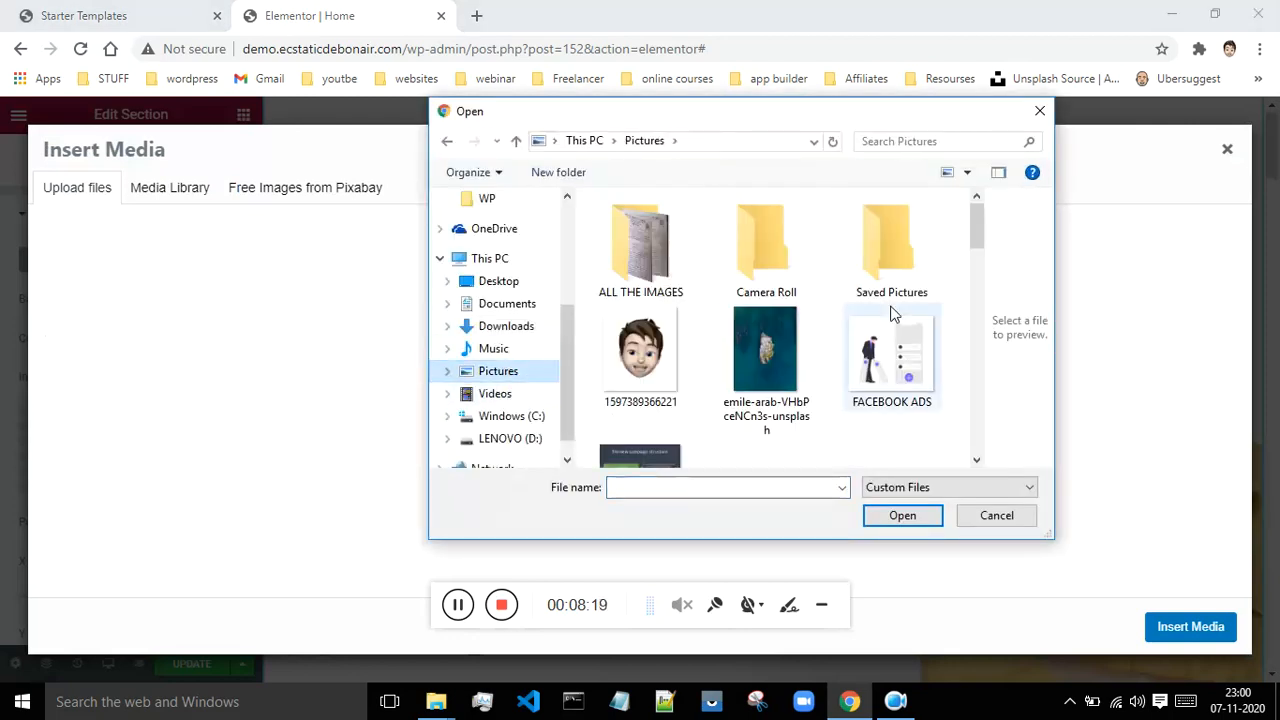
click(770, 350)
click(910, 517)
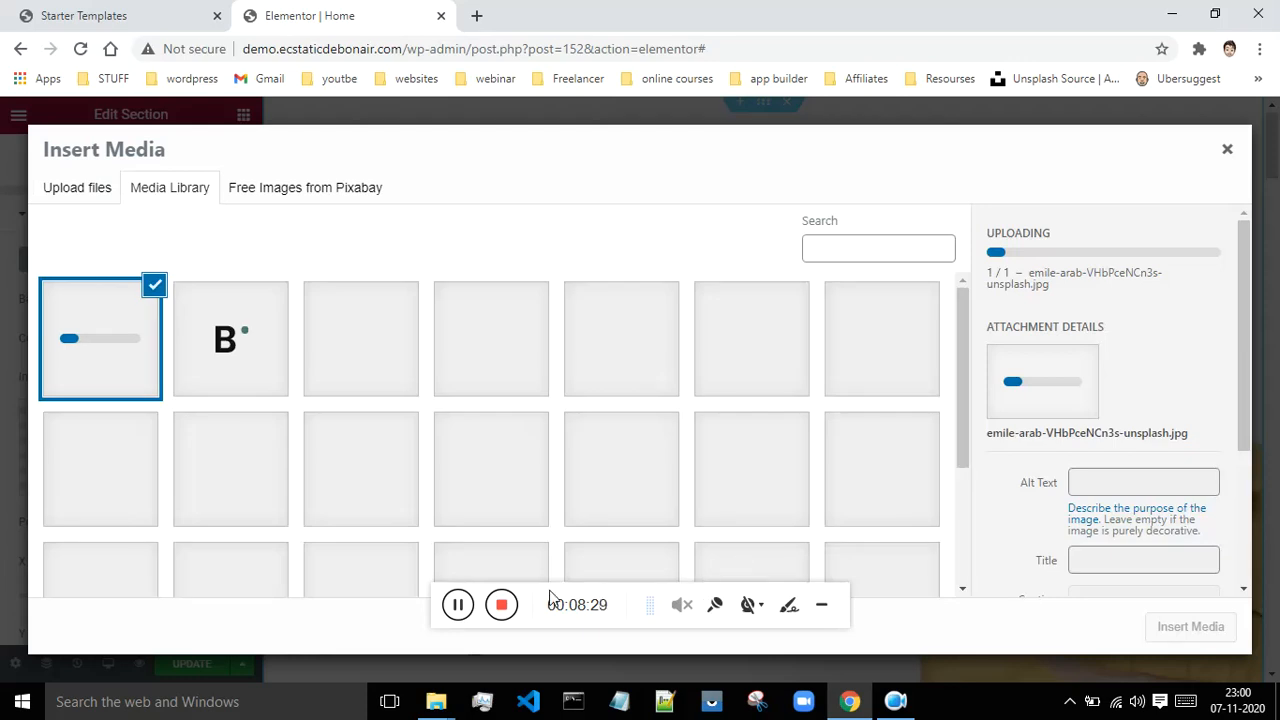
click(459, 607)
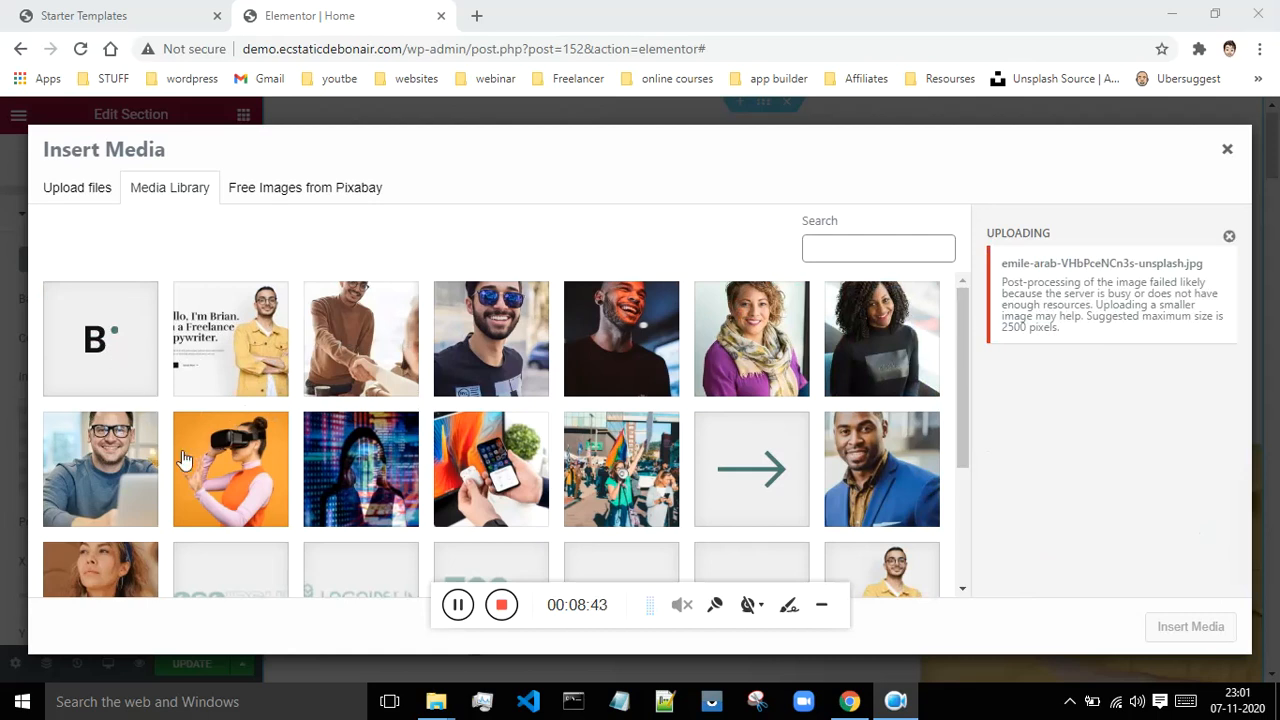
Step: Browse the available images and insert copywriter-tech-work-sample-1.jpg from the media library as the hero section's background image
scroll(229, 394, down, 2)
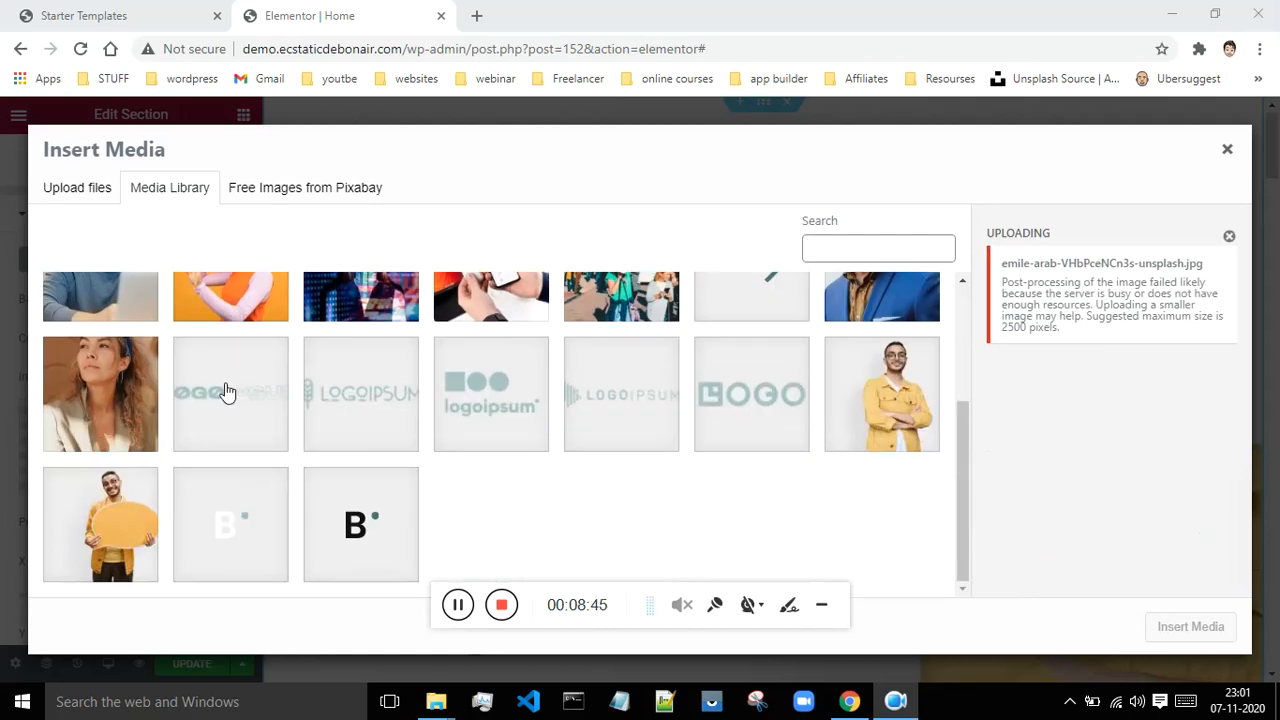
scroll(227, 390, up, 3)
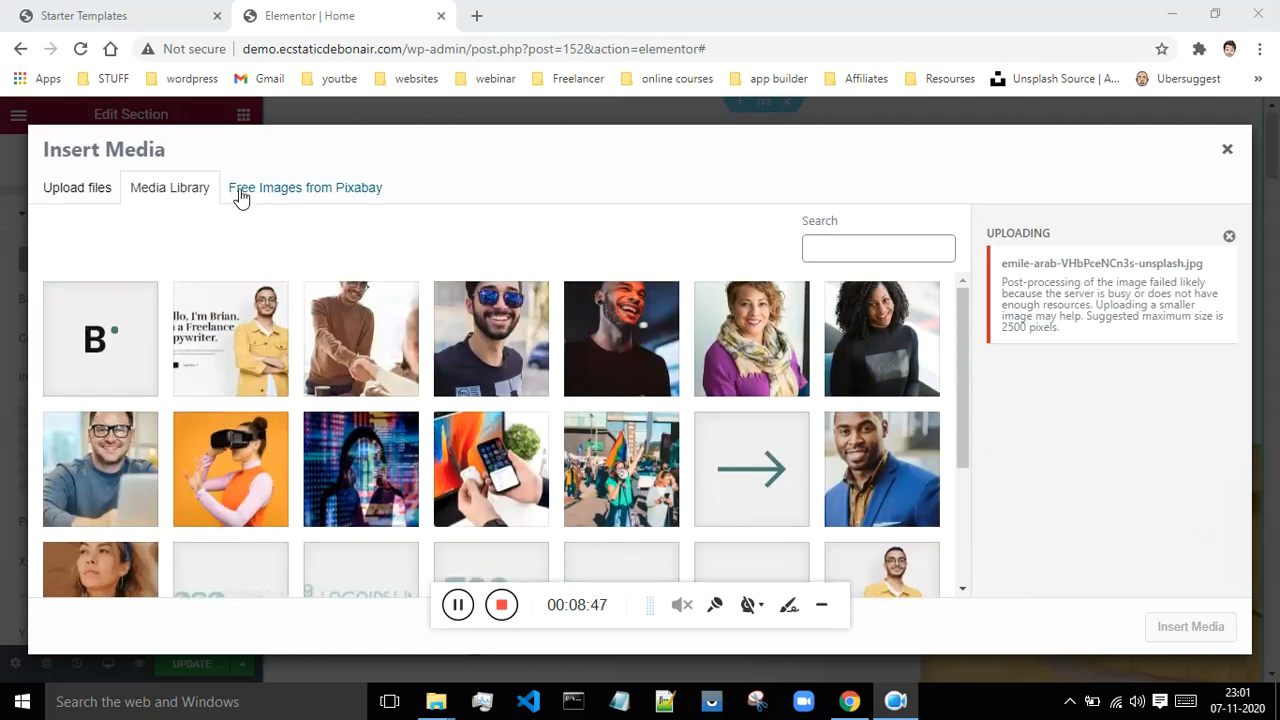
click(300, 187)
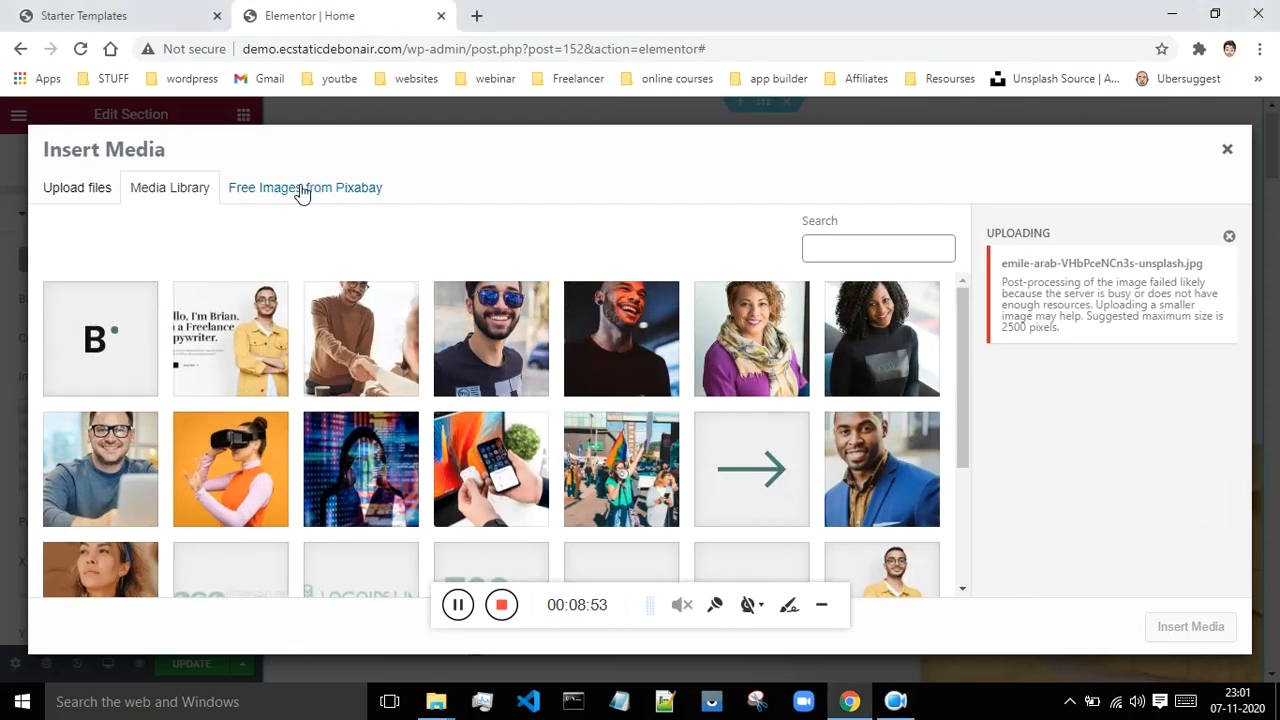
click(340, 195)
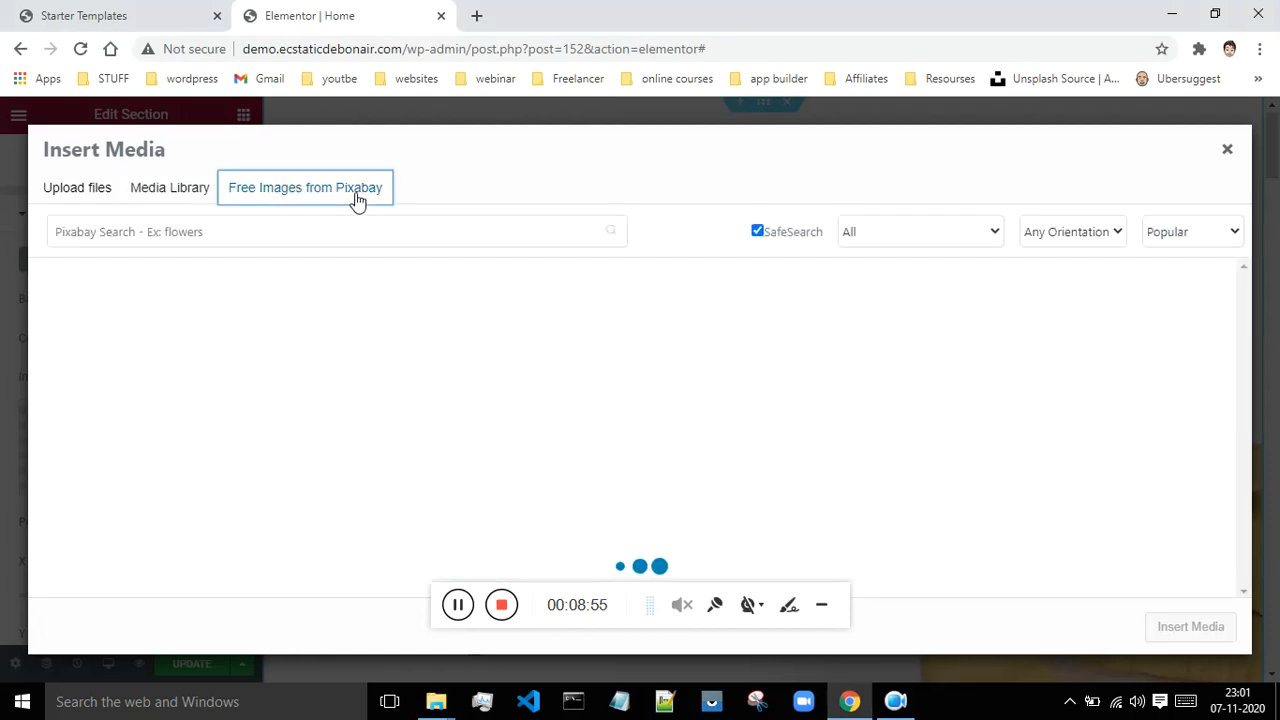
click(168, 191)
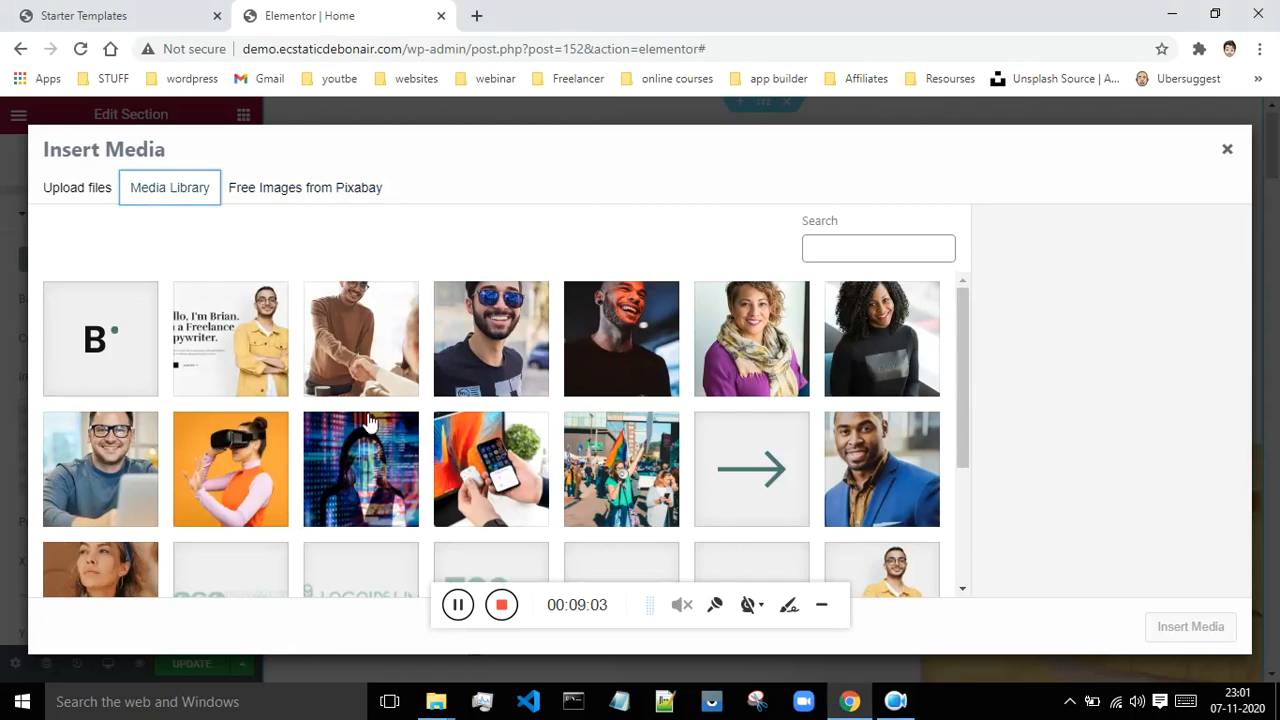
click(362, 460)
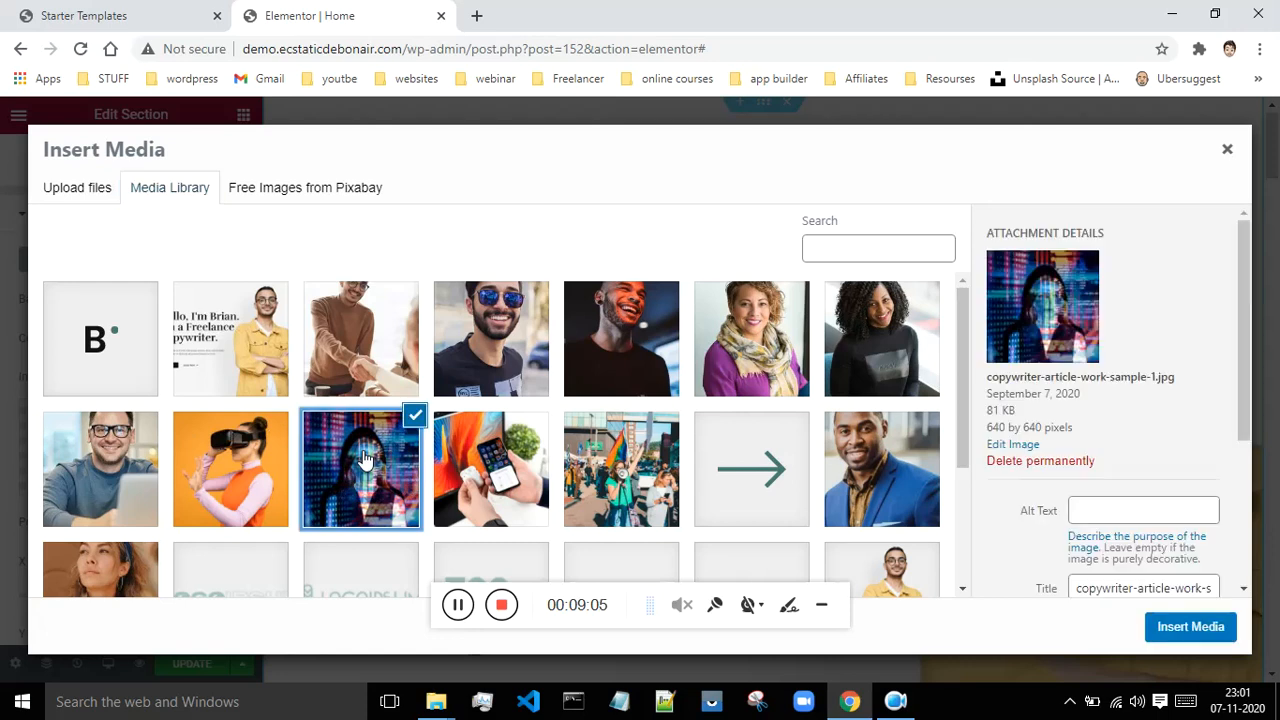
click(487, 463)
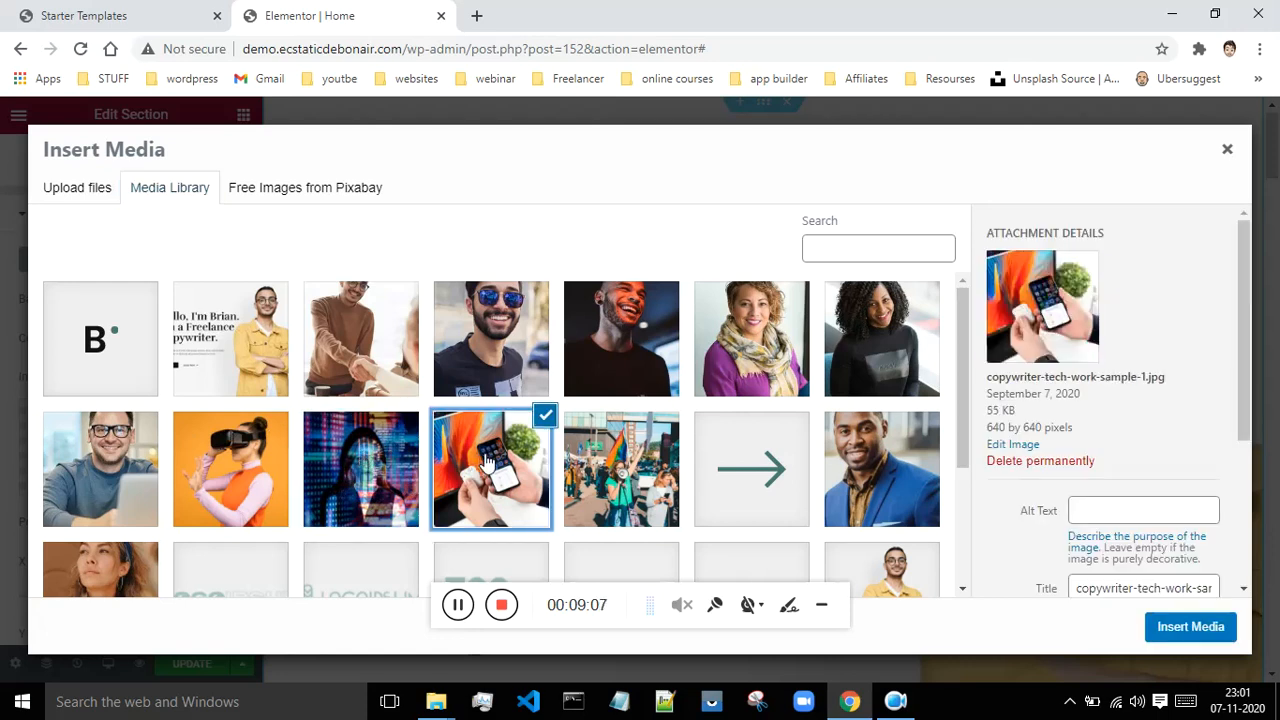
click(1183, 628)
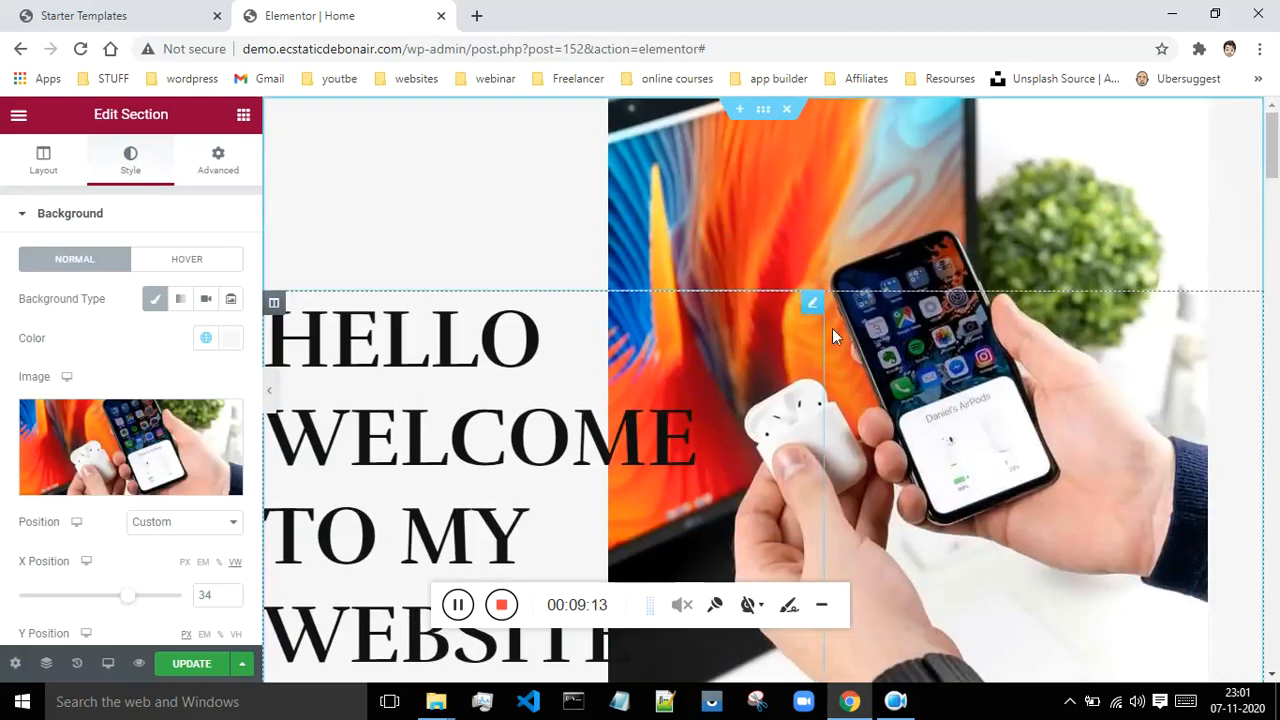
Step: Check the updated hero section on the page and preview it in Mobile responsive mode
mouse_move(1274, 153)
mouse_down()
mouse_move(1274, 200)
mouse_move(1273, 169)
mouse_up()
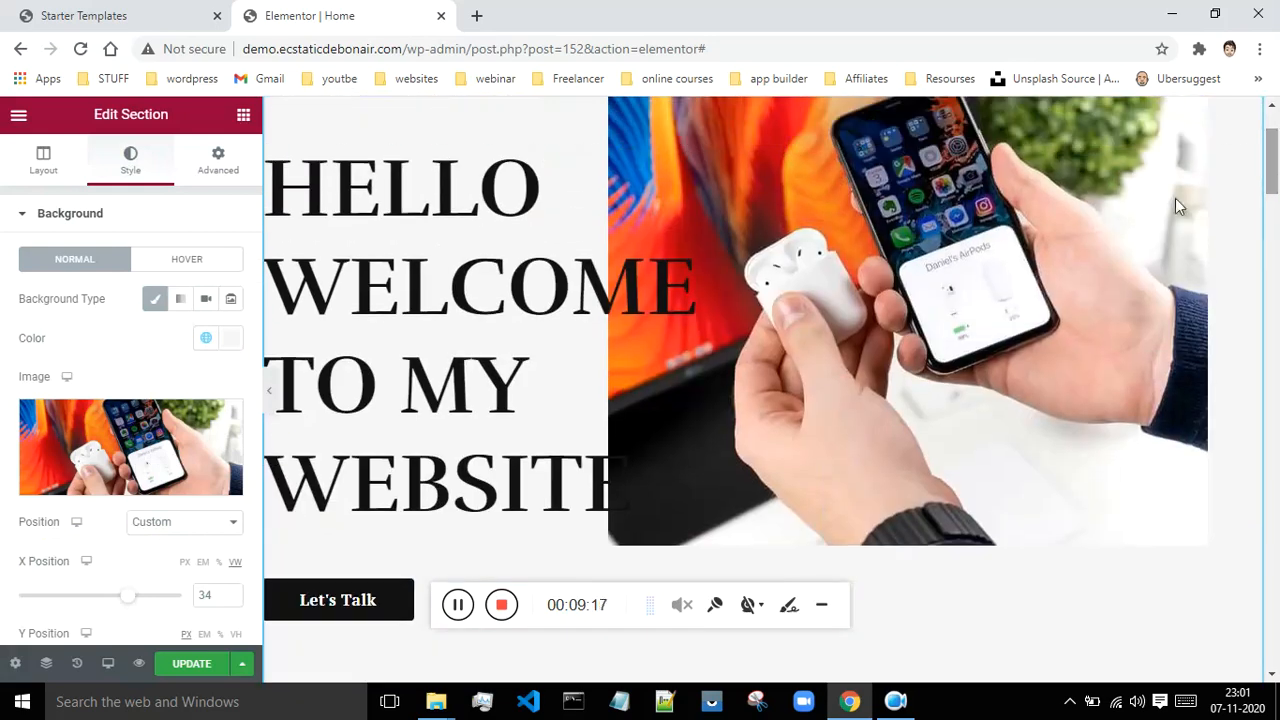
click(109, 664)
click(109, 664)
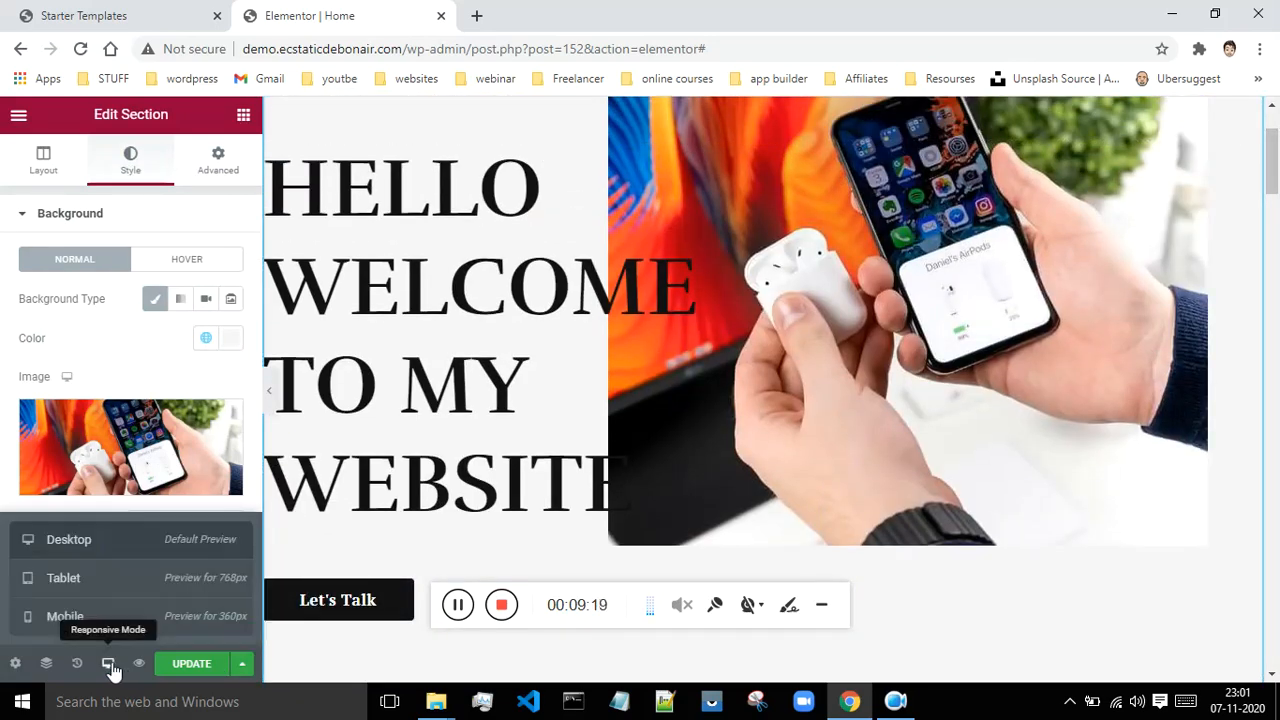
click(87, 618)
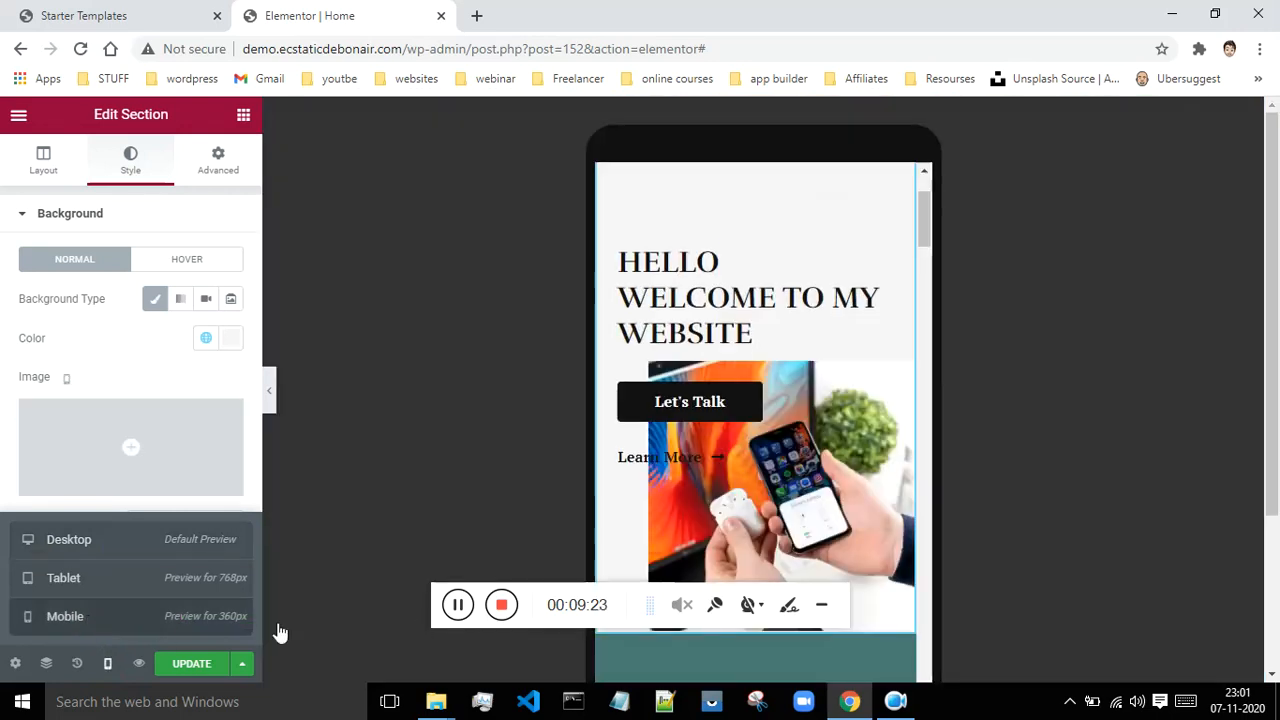
Step: Check the hero section in the mobile preview and switch the page back to the Desktop preview
drag(923, 207, 927, 228)
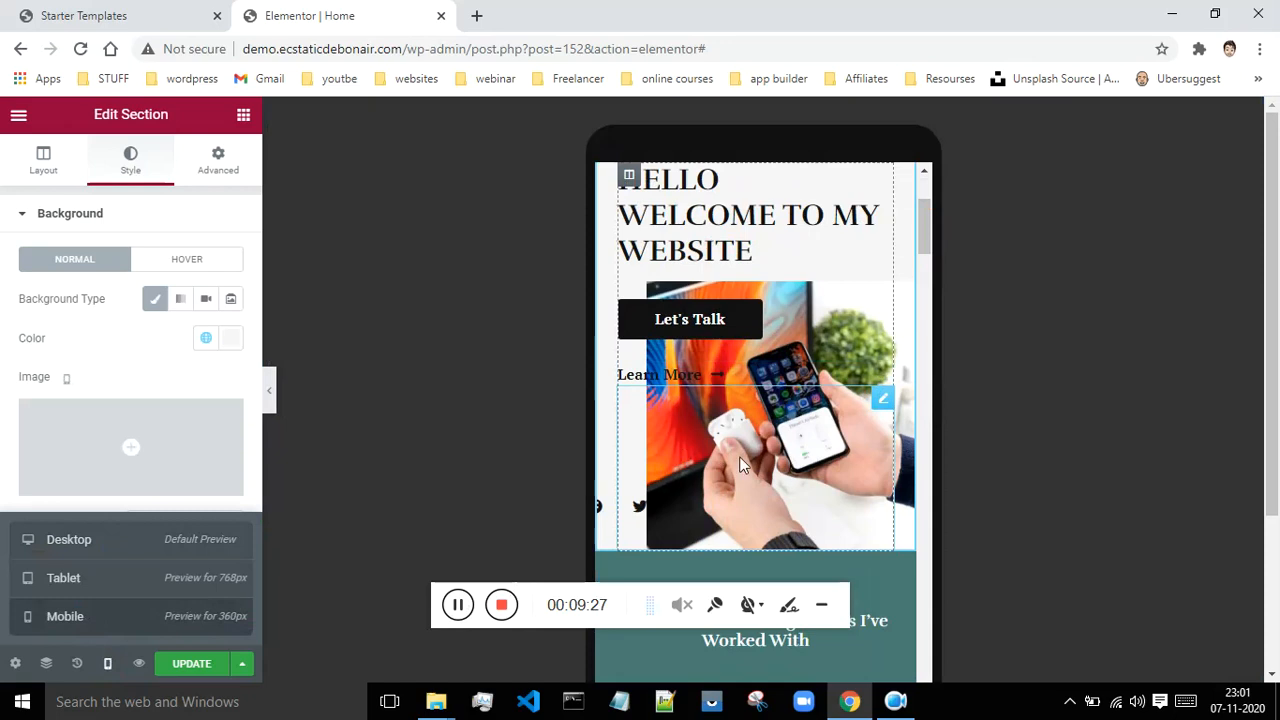
scroll(739, 456, up, 3)
click(107, 547)
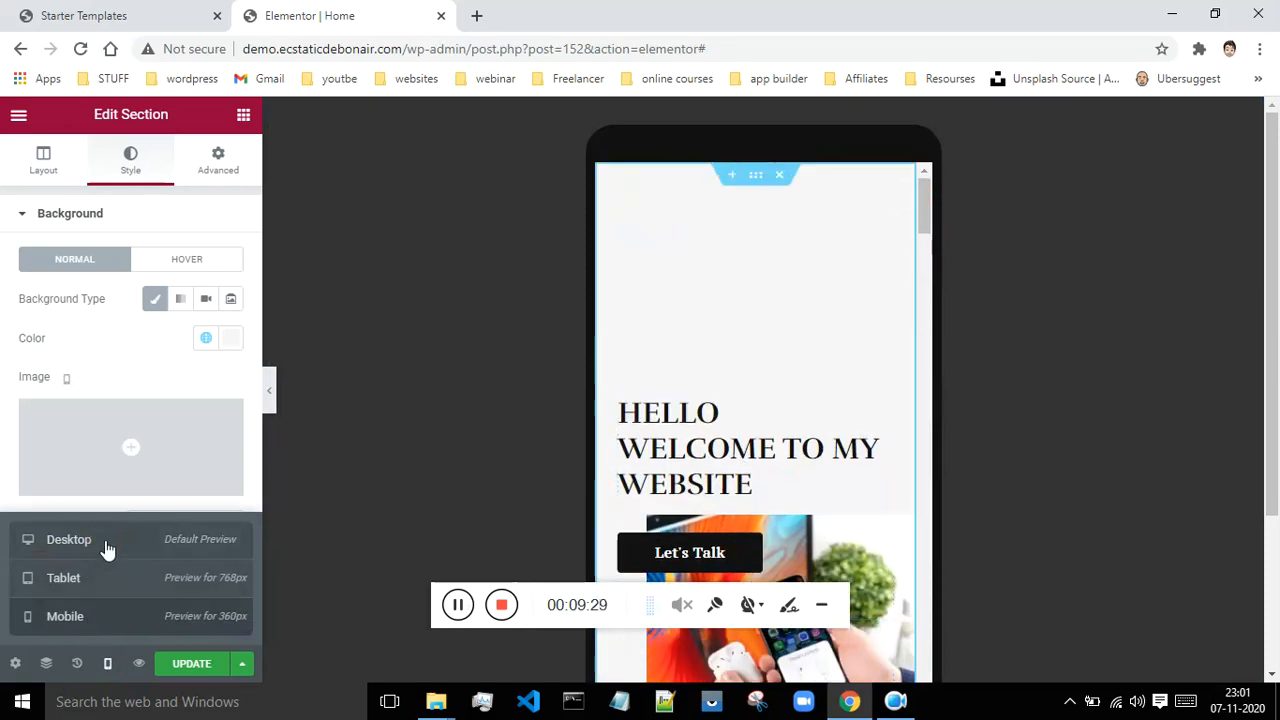
Step: Look through the home page's clients, services, testimonial and About Me sections in desktop view and return to the hero section
click(460, 607)
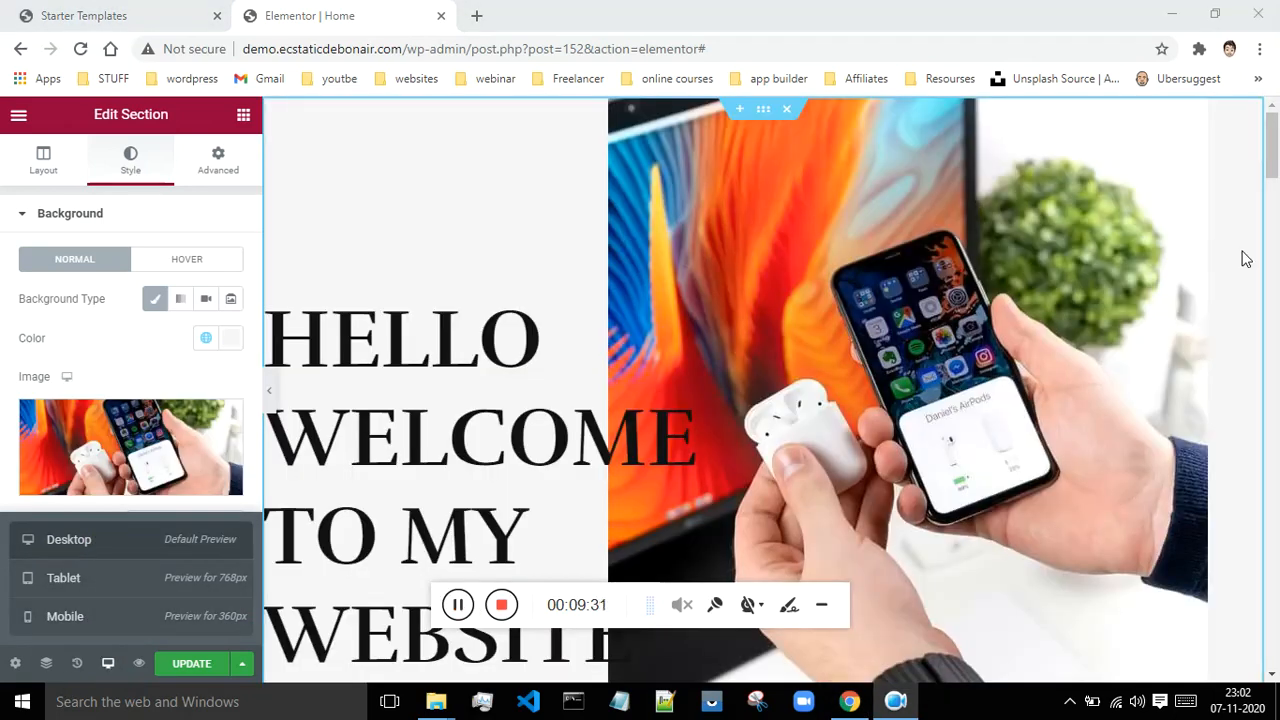
drag(1272, 169, 1272, 232)
scroll(880, 340, down, 10)
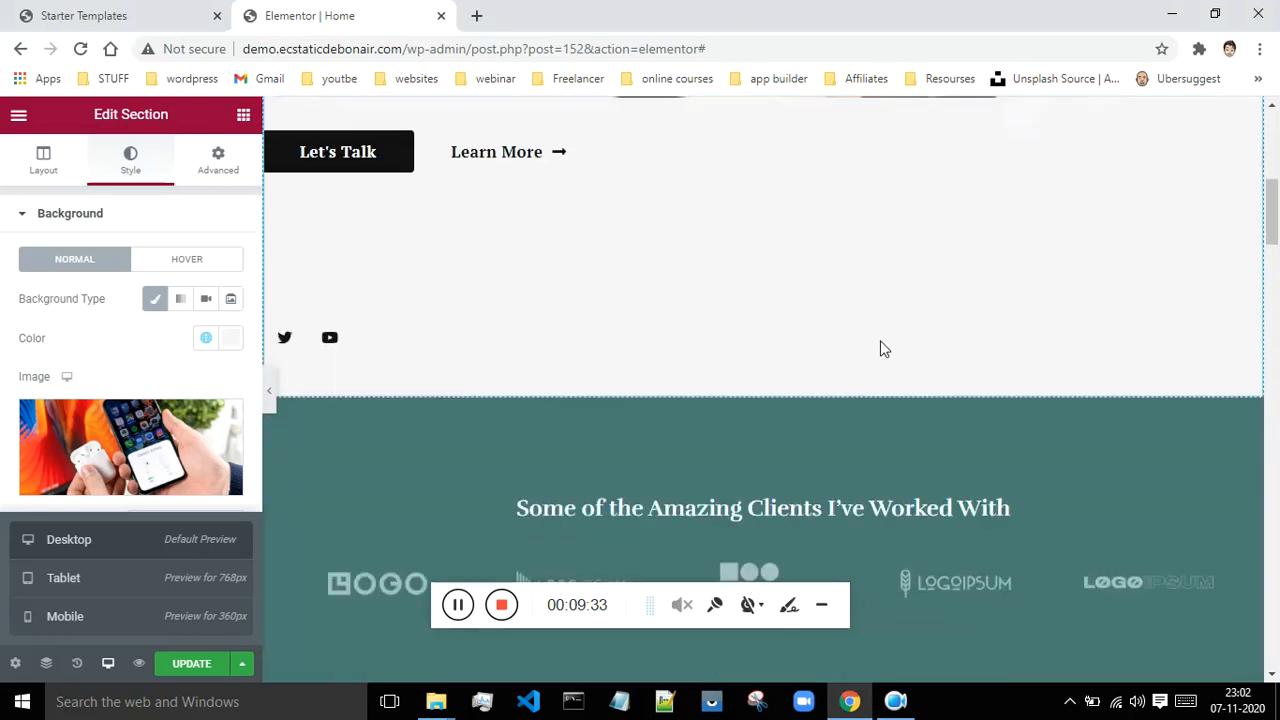
scroll(879, 364, down, 10)
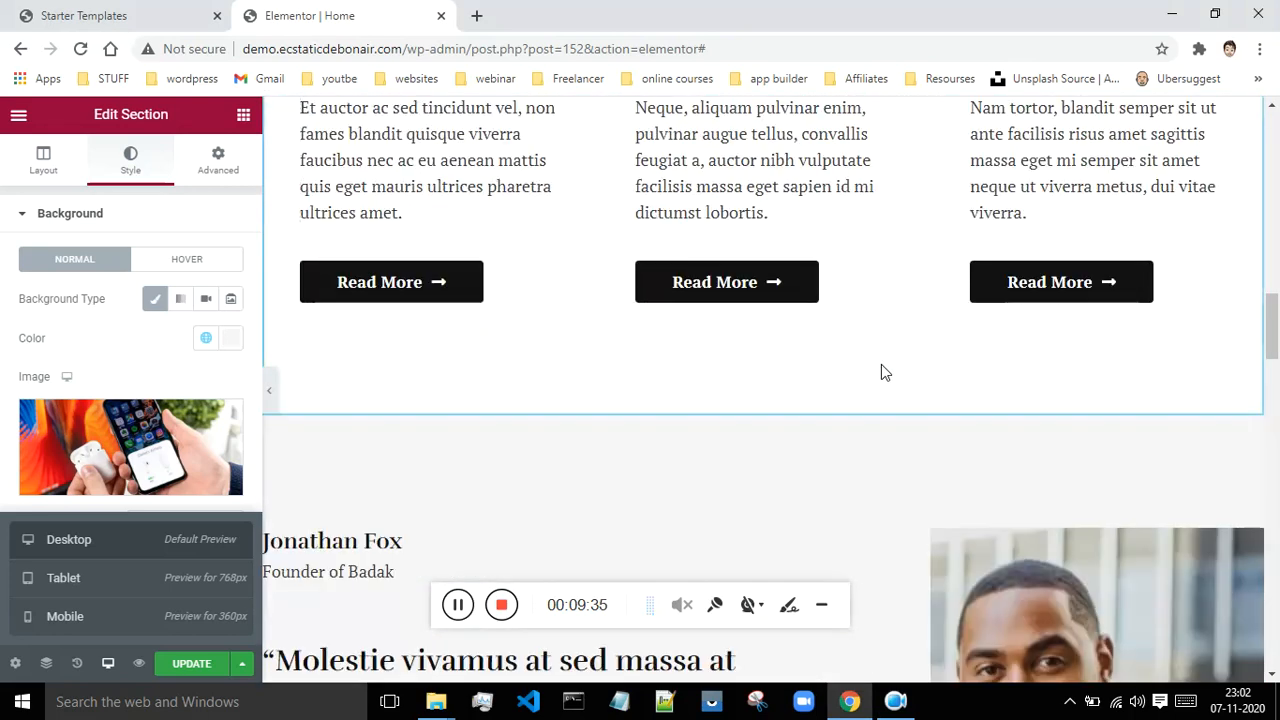
scroll(882, 368, down, 8)
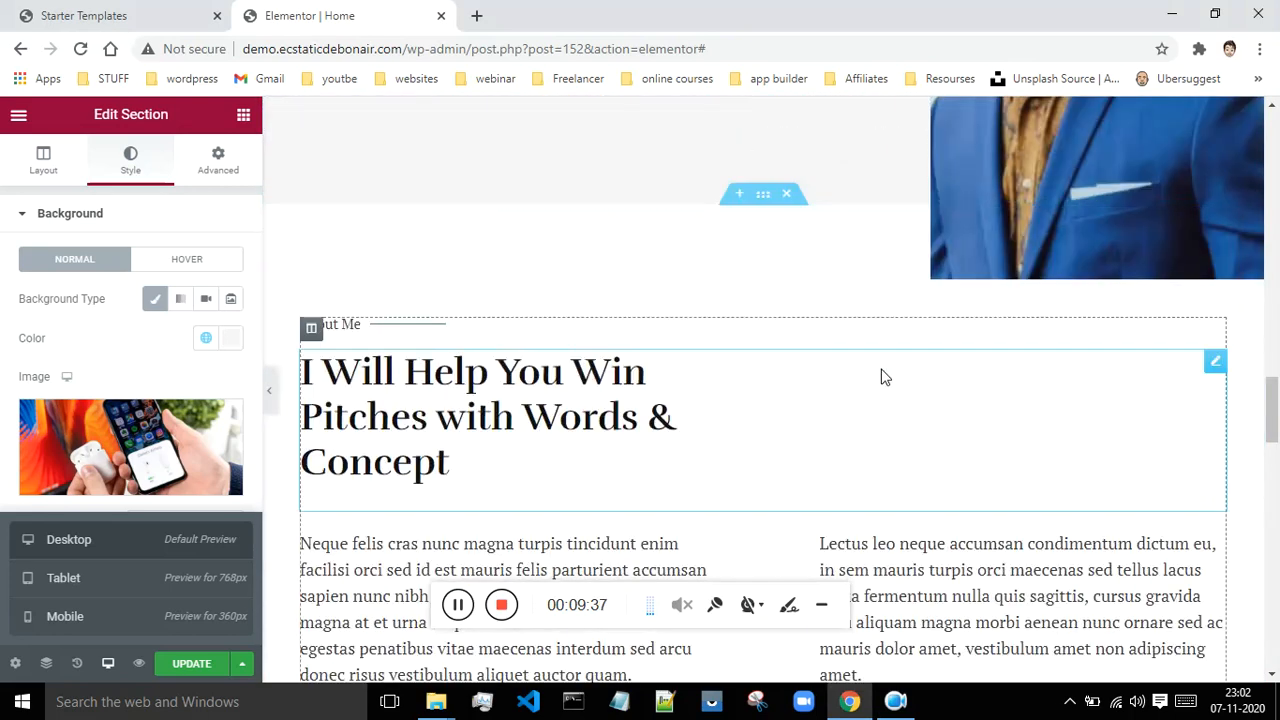
scroll(877, 380, down, 3)
scroll(877, 380, up, 10)
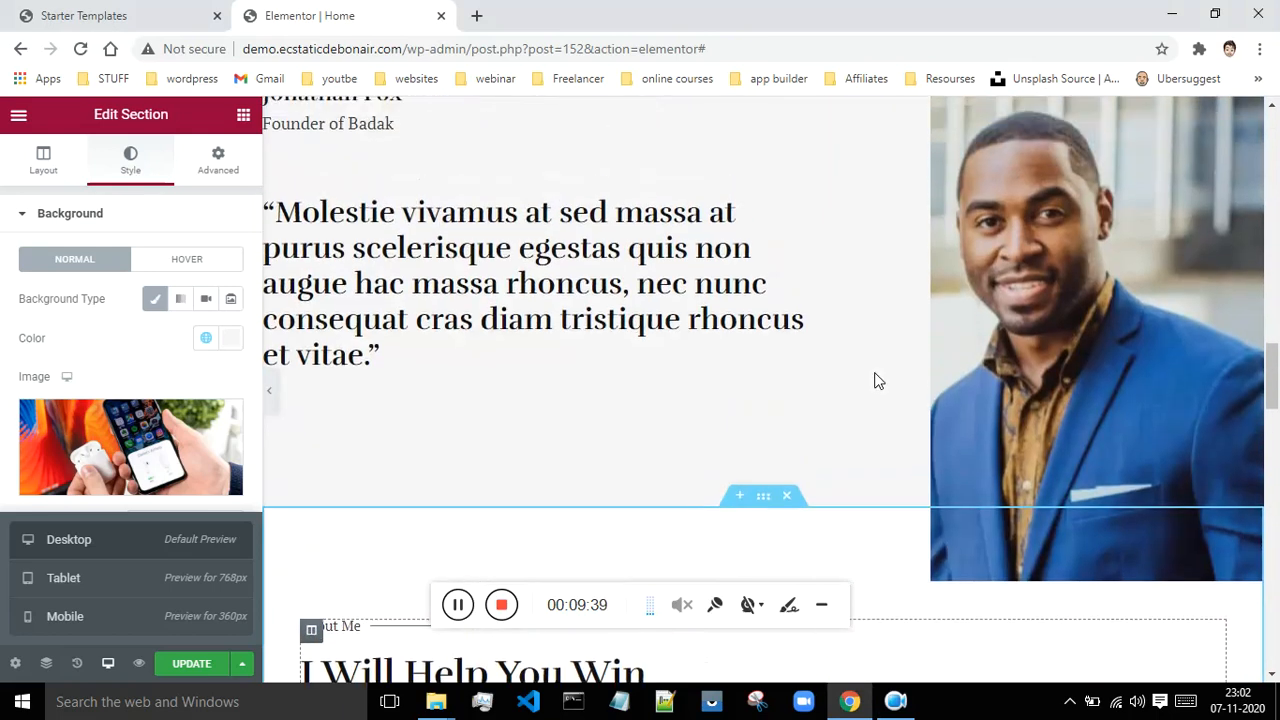
scroll(877, 380, up, 10)
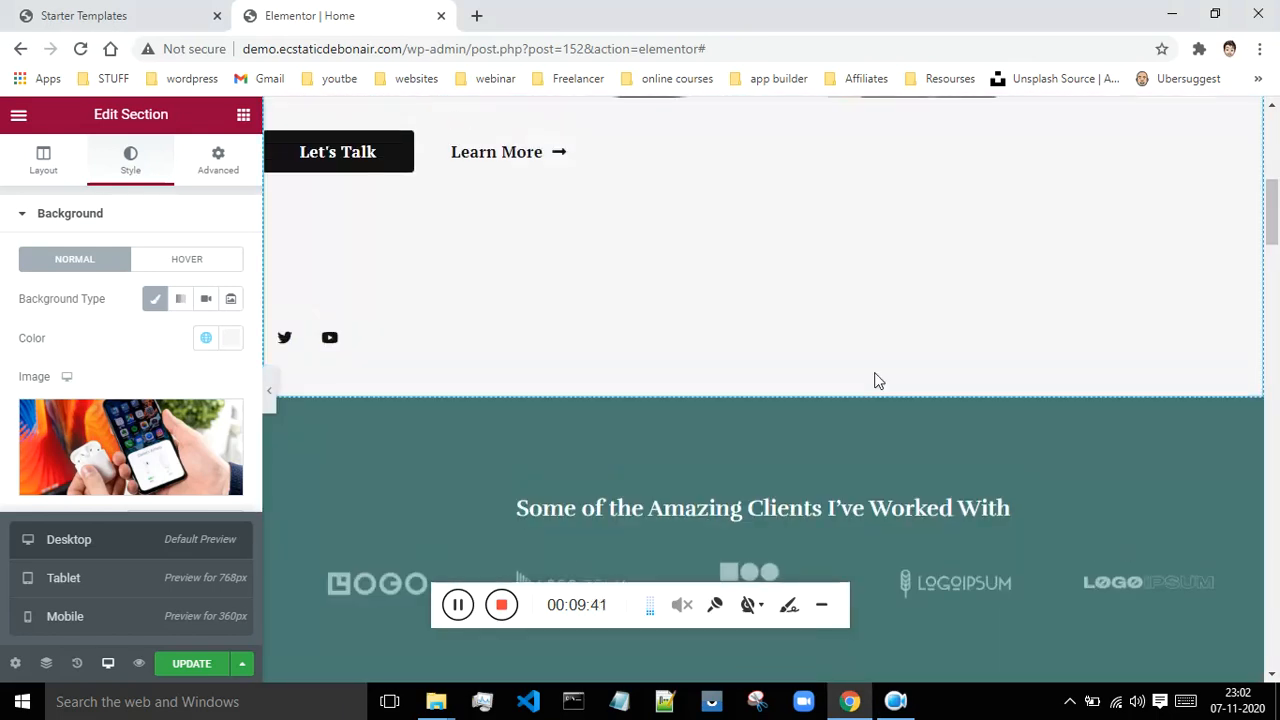
scroll(923, 276, up, 4)
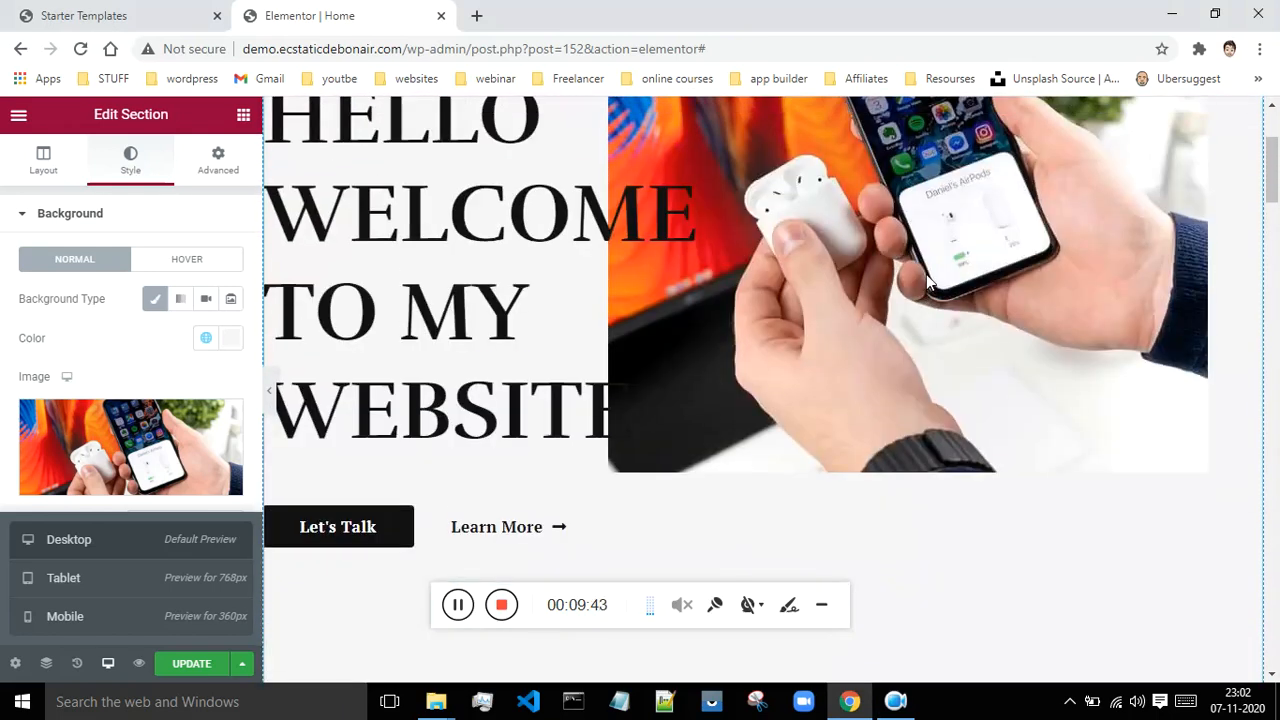
scroll(926, 274, up, 3)
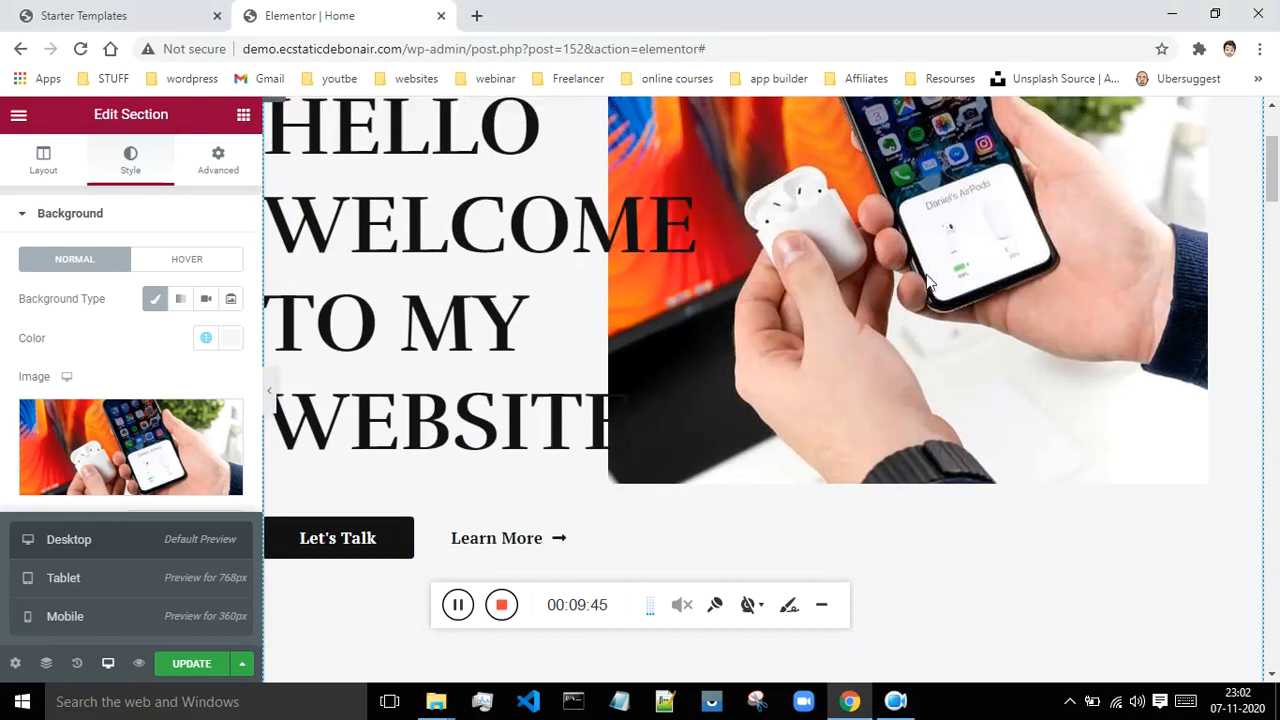
Step: Add an empty section area directly above the teal clients section and look through the available Basic widgets for it
scroll(435, 240, down, 8)
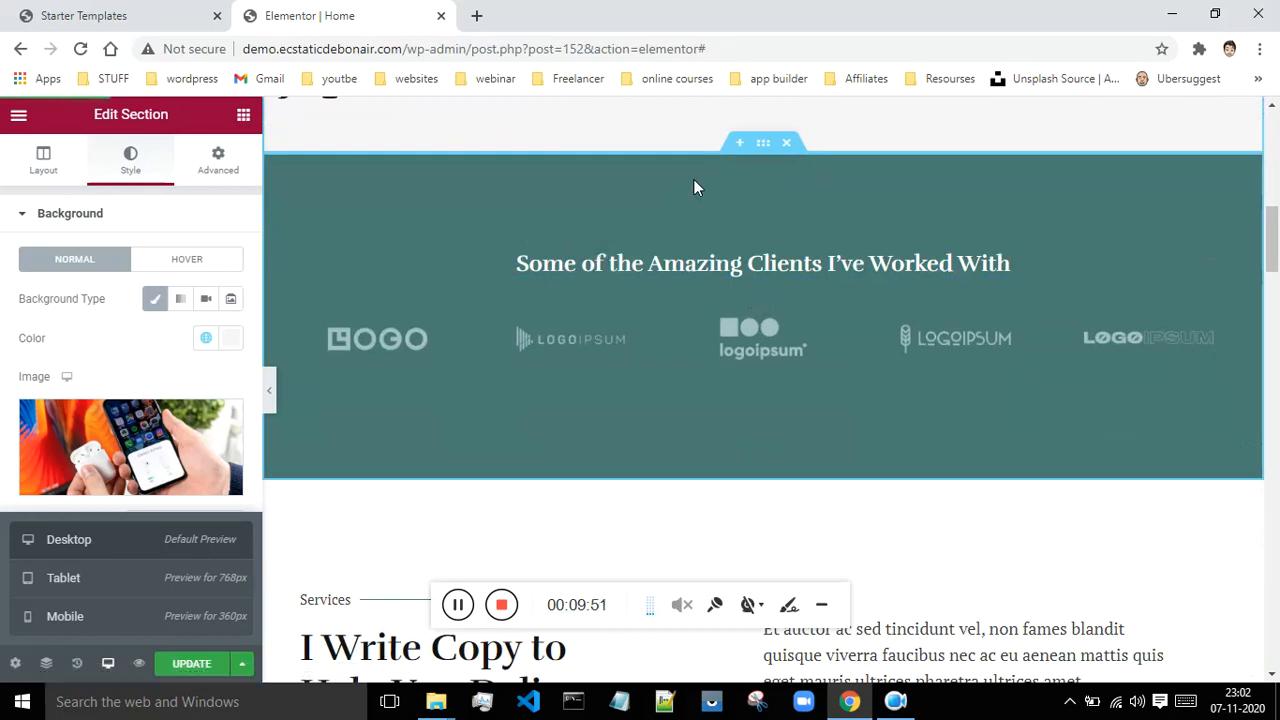
click(739, 143)
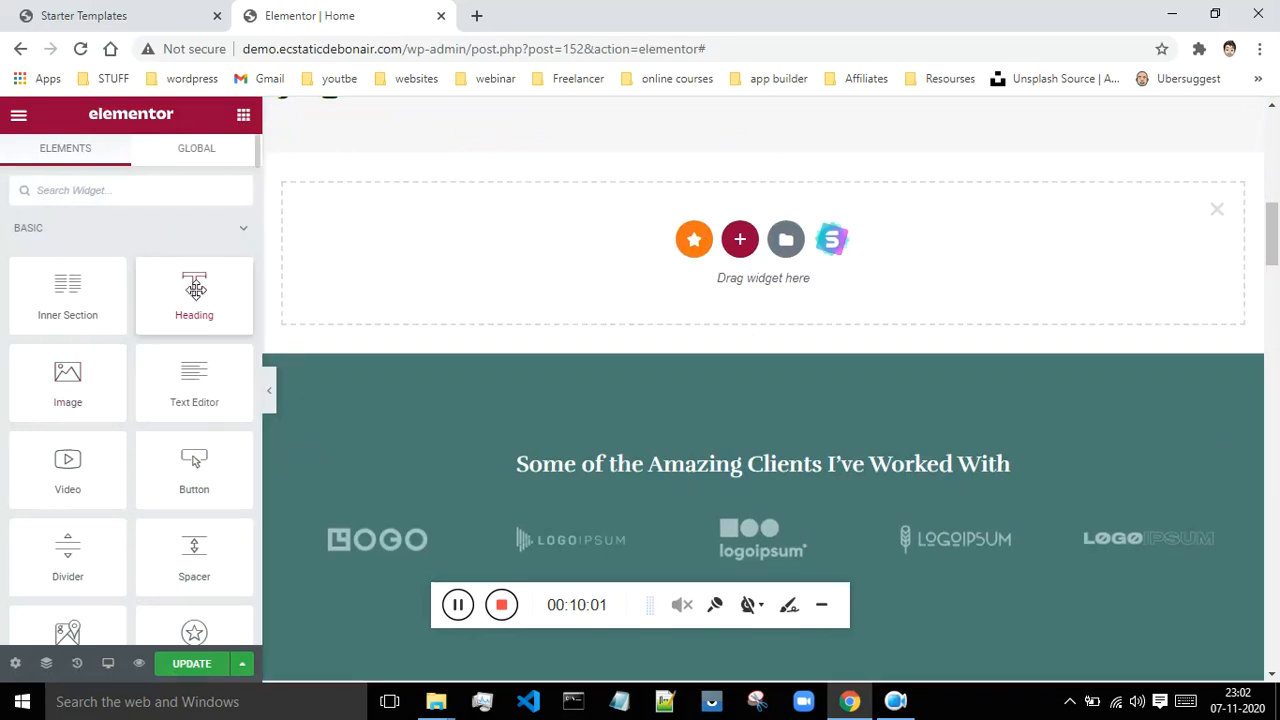
scroll(205, 514, down, 3)
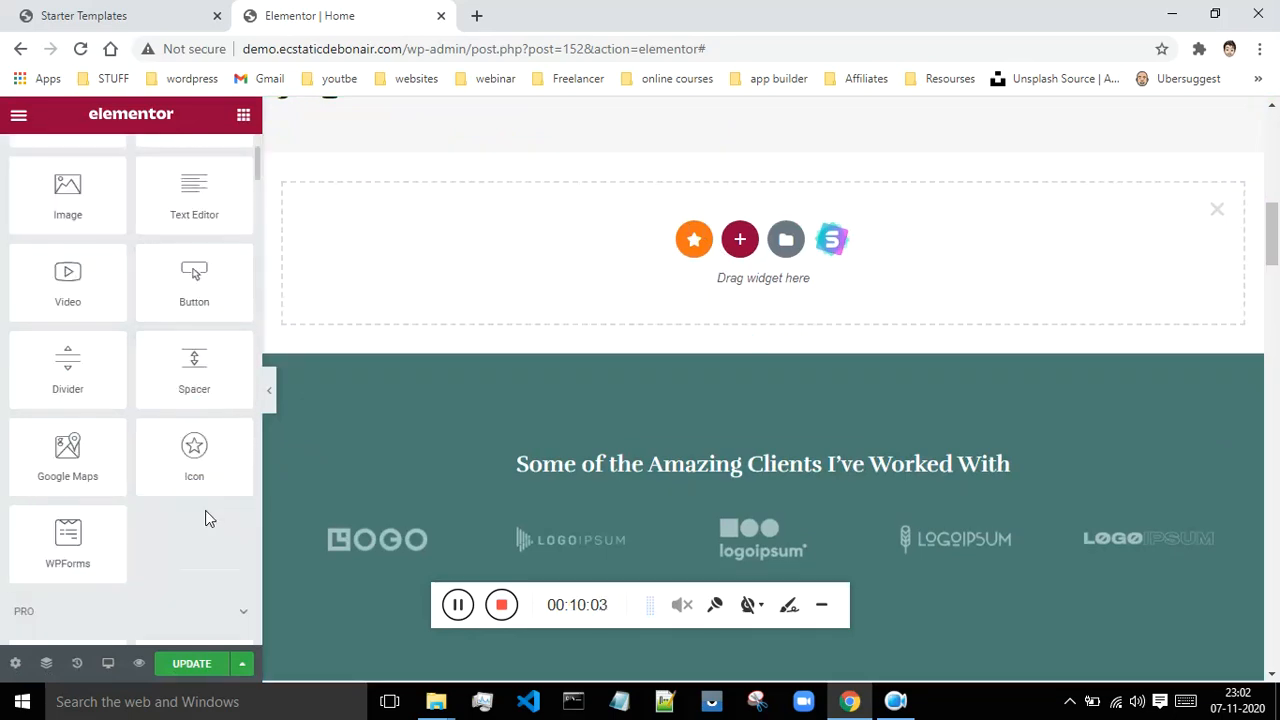
scroll(210, 518, up, 3)
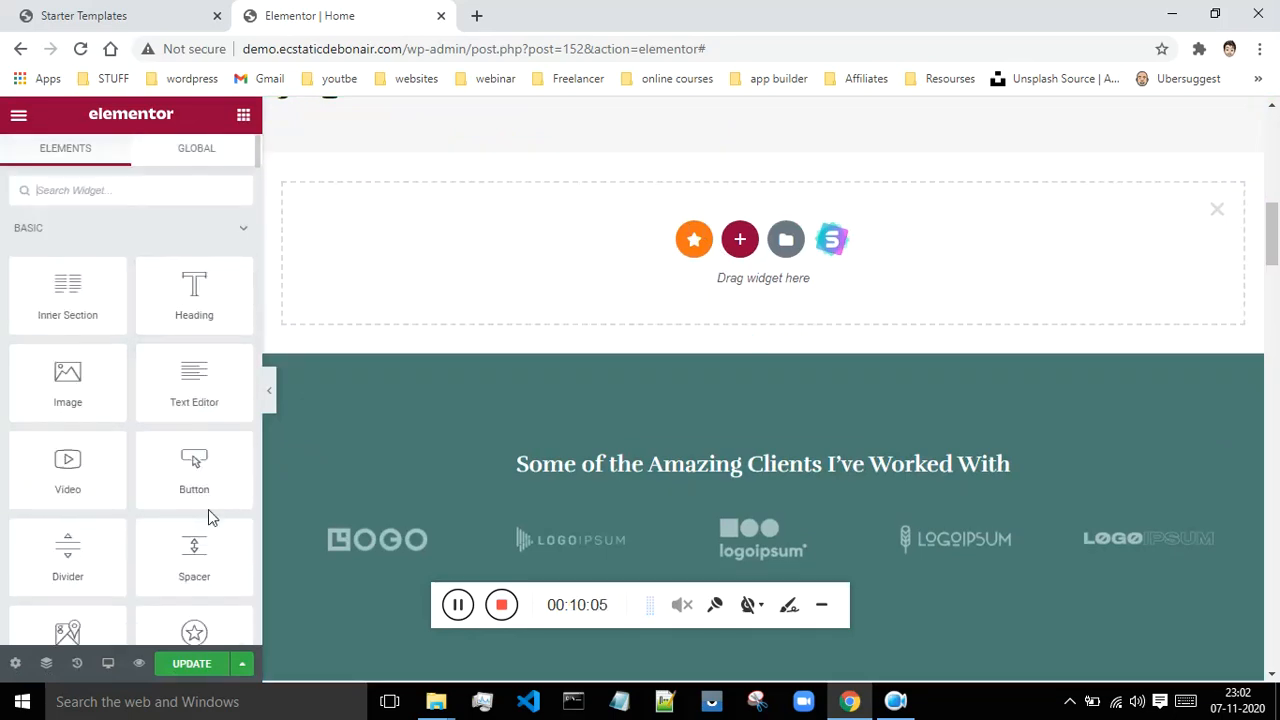